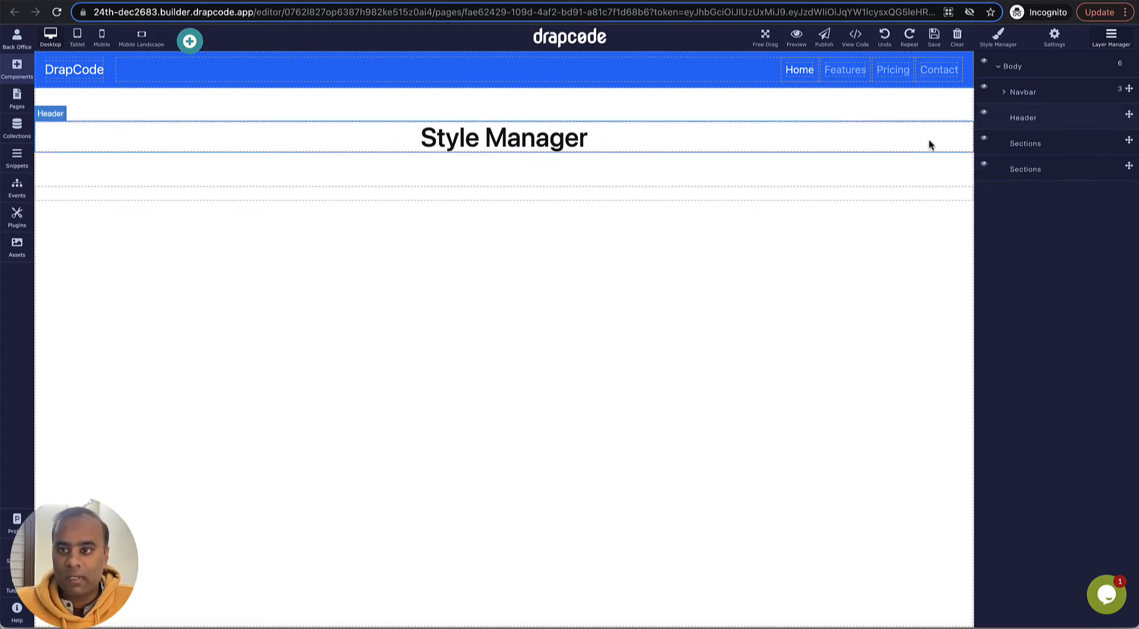
- Open the style settings of the "Style Manager" heading and look through its general, dimension, typography and decoration properties
click(997, 46)
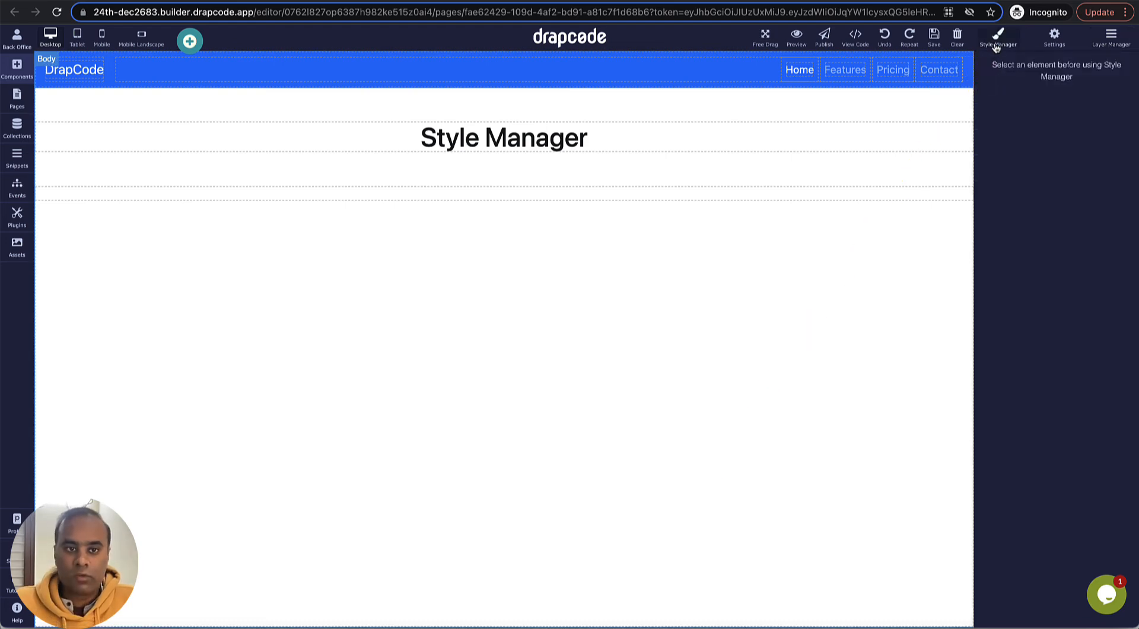
click(582, 148)
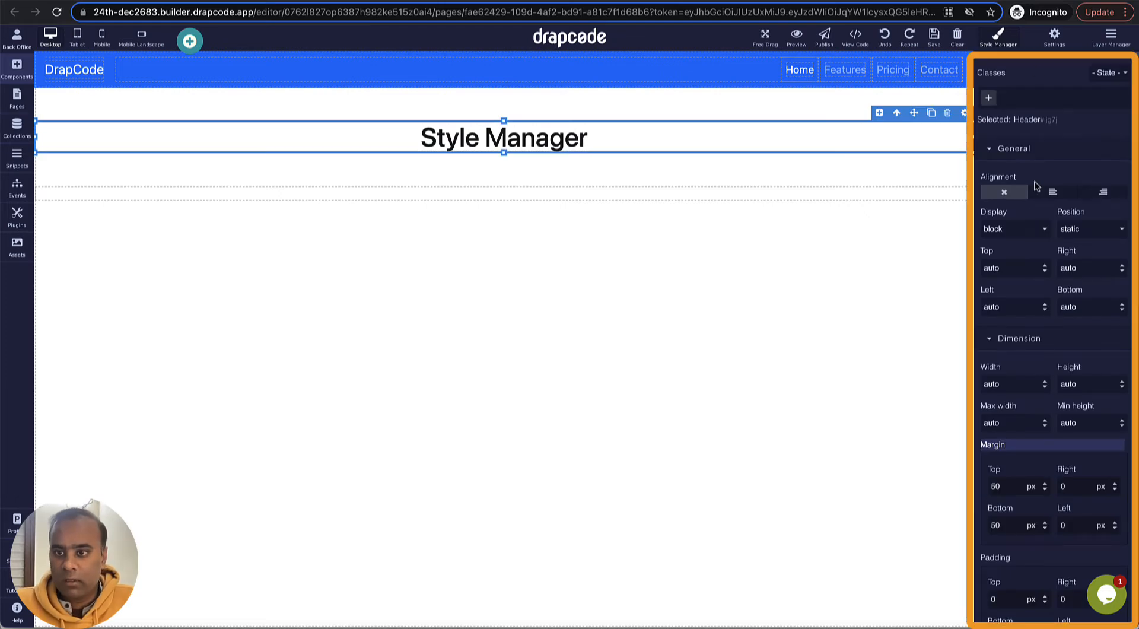
scroll(1043, 274, down, 4)
scroll(1042, 274, down, 6)
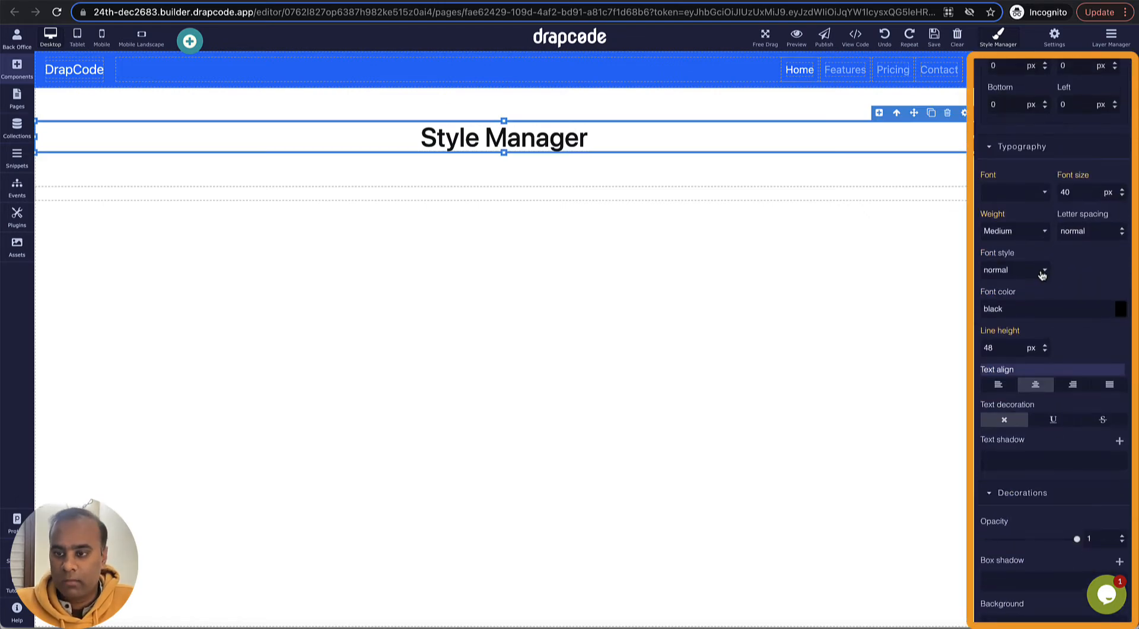
scroll(1042, 275, up, 10)
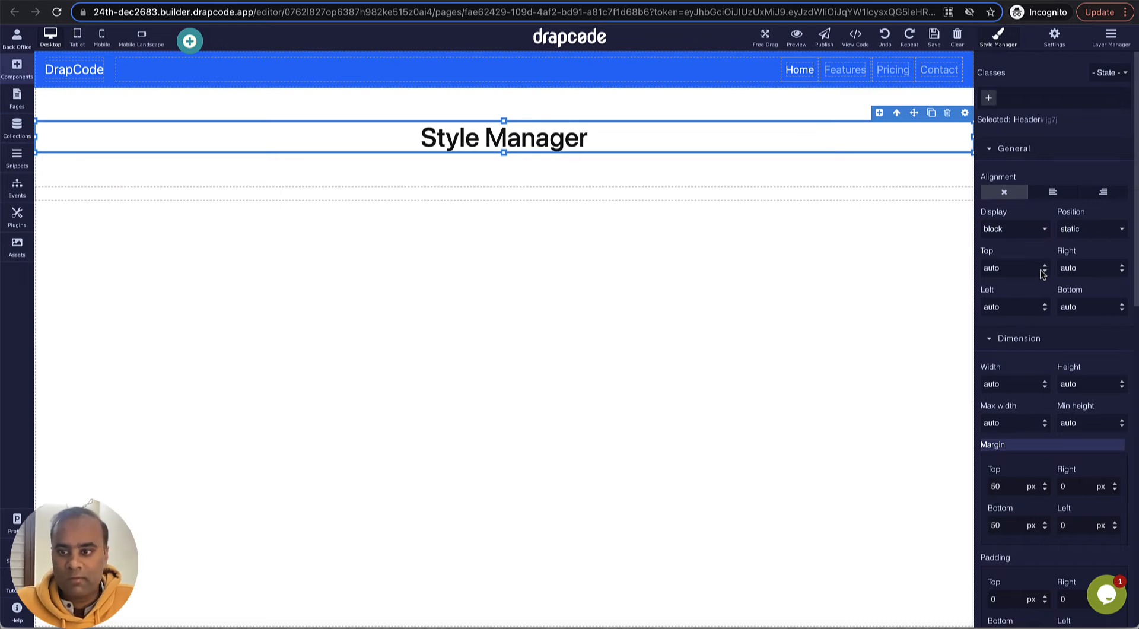
- Add a Cards component to the section below the heading, using the Featured layout with "Special title treatment"
click(18, 66)
drag(62, 231, 419, 186)
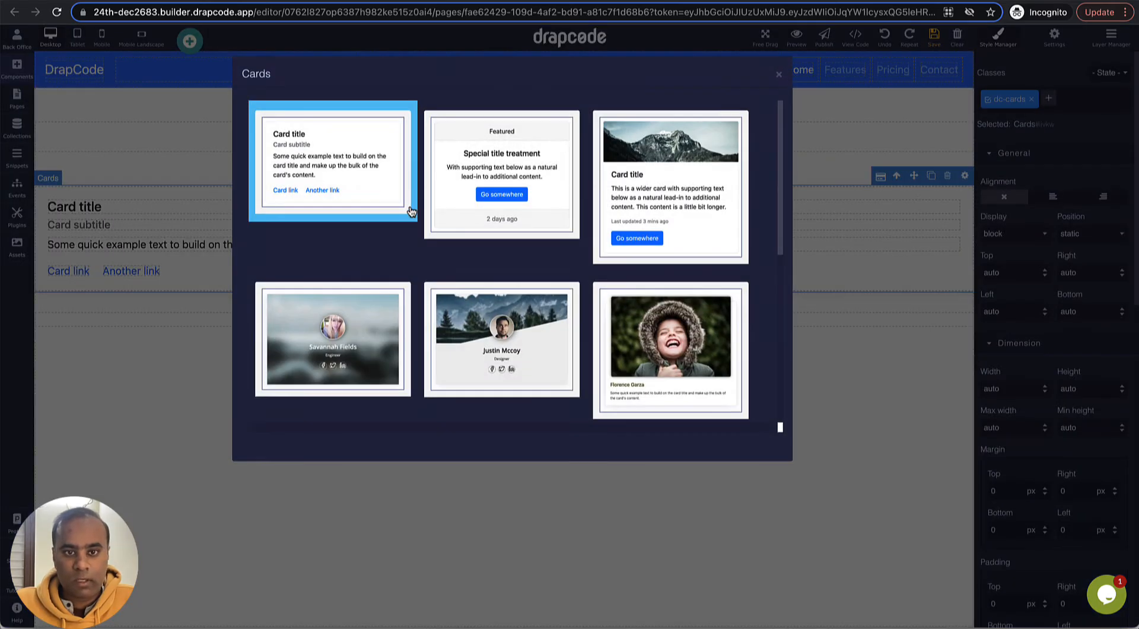
click(541, 212)
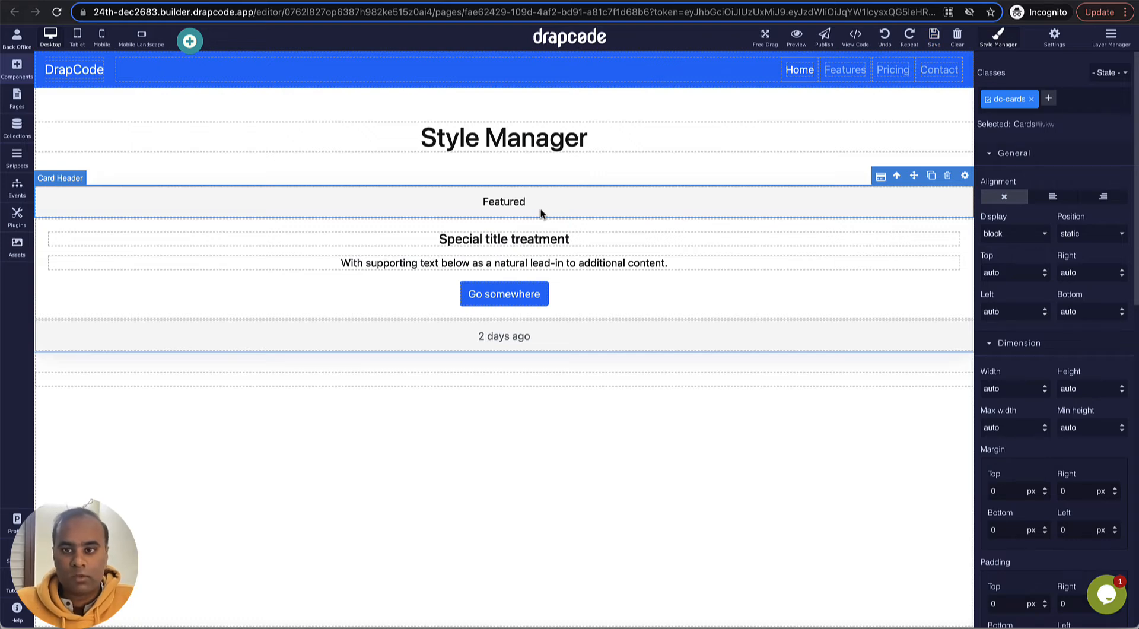
- Try the class "border" on the card's Featured header, and remove that class again
click(762, 170)
click(753, 208)
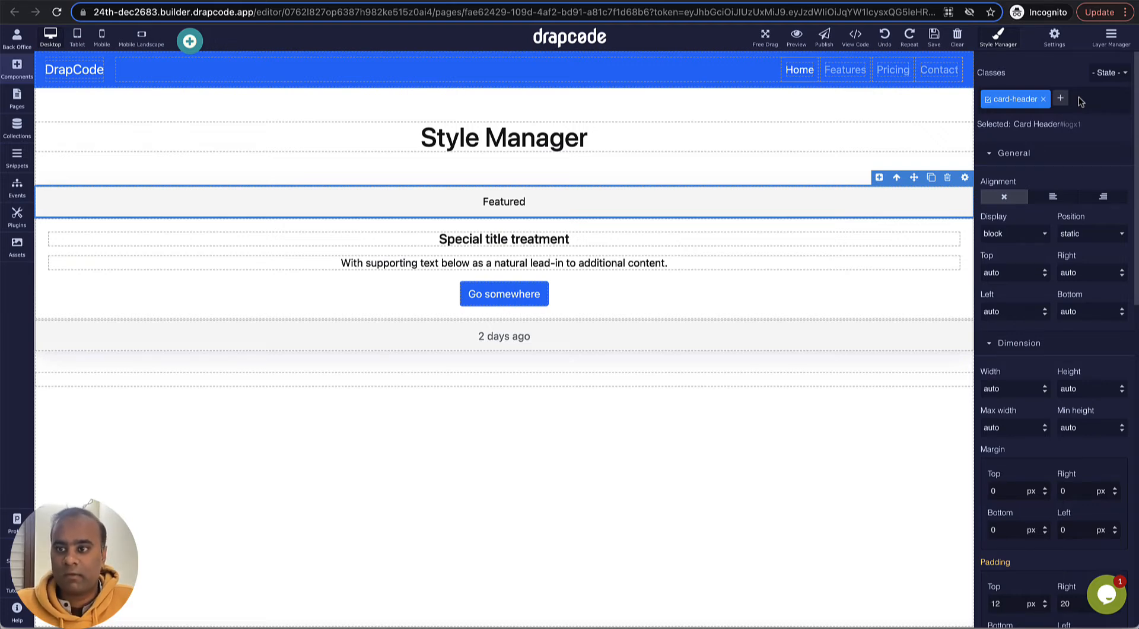
click(1064, 100)
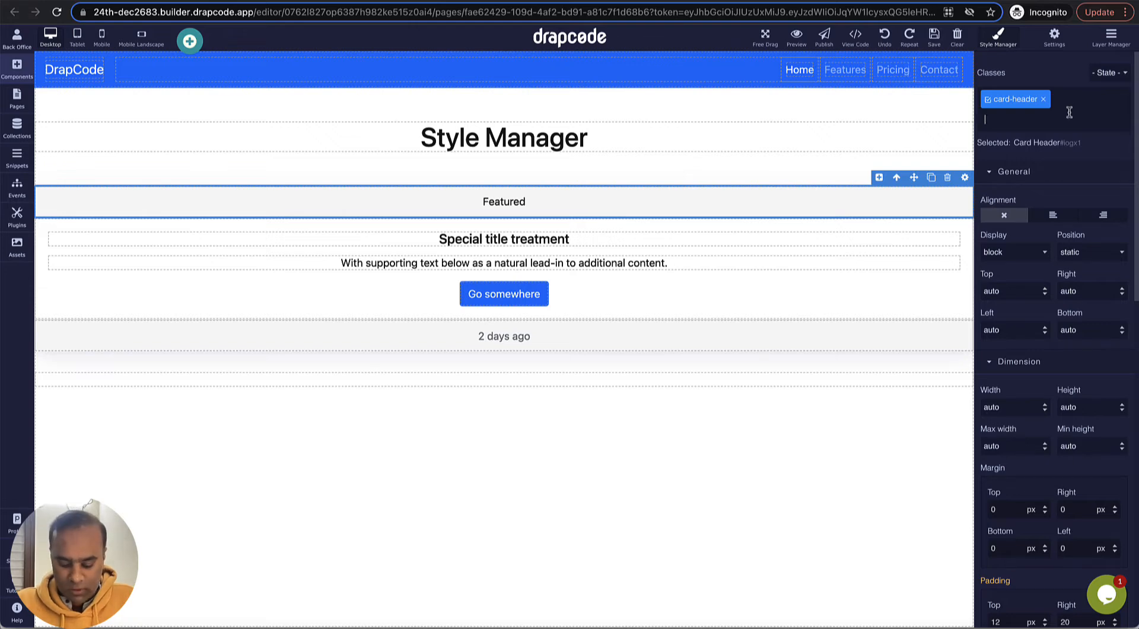
text(border)
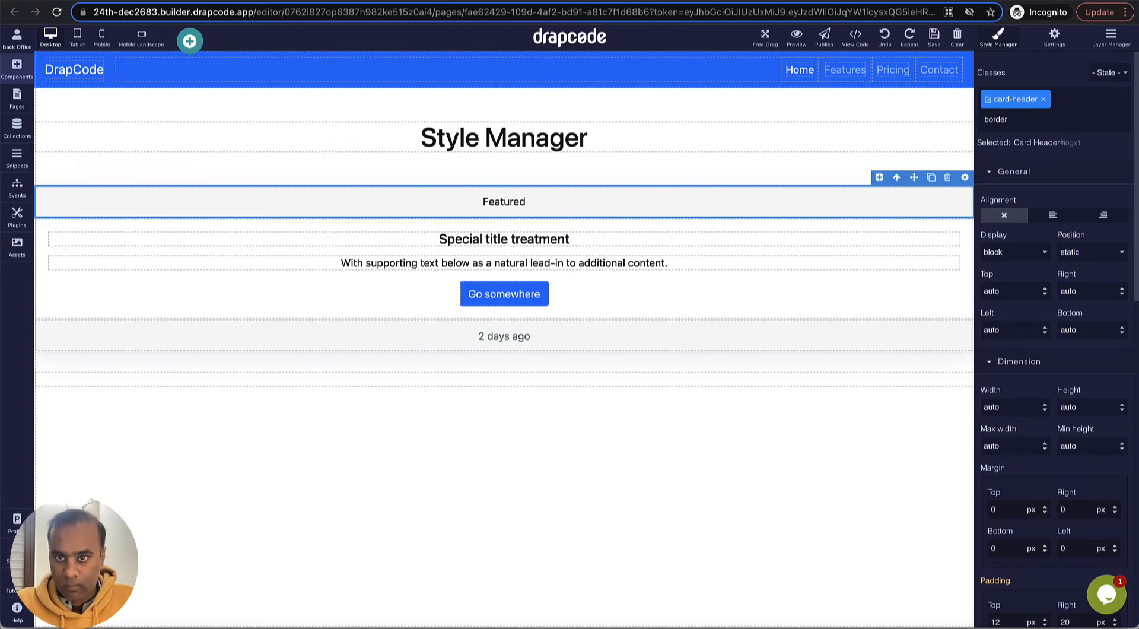
key(Return)
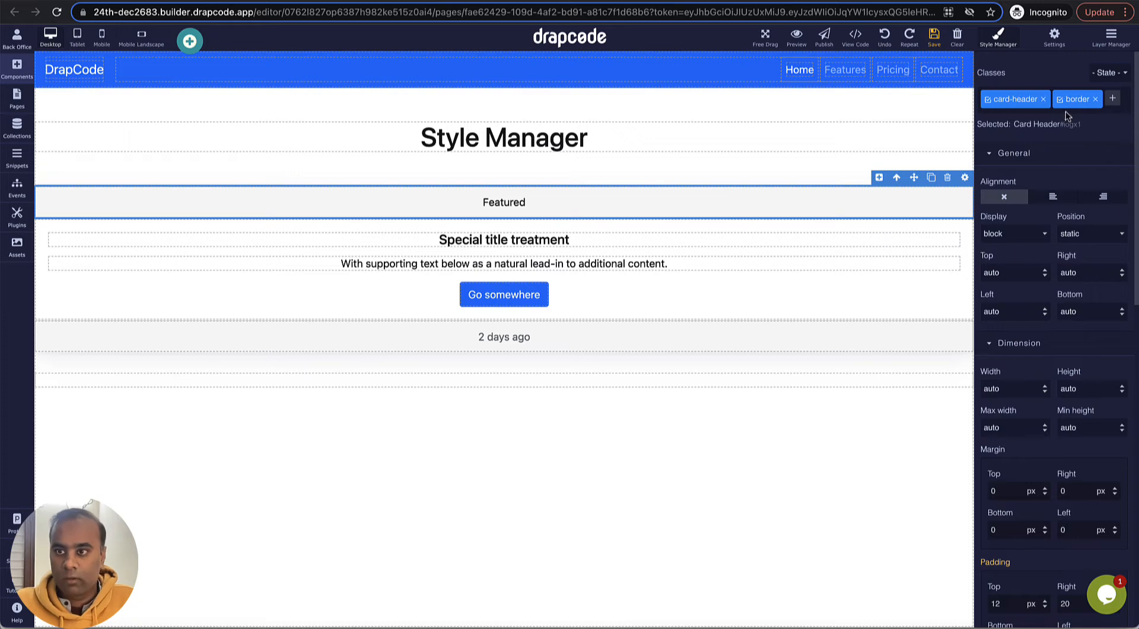
click(1096, 99)
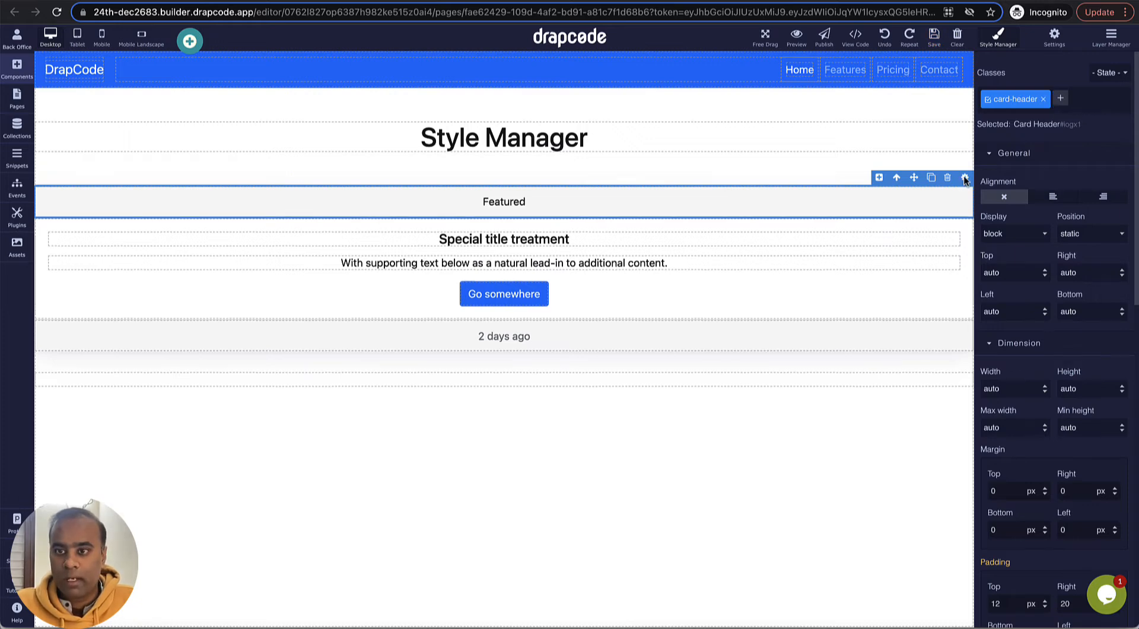
- Try the custom global class Header Blue on the card header, remove it, and select the card body
click(965, 177)
click(563, 386)
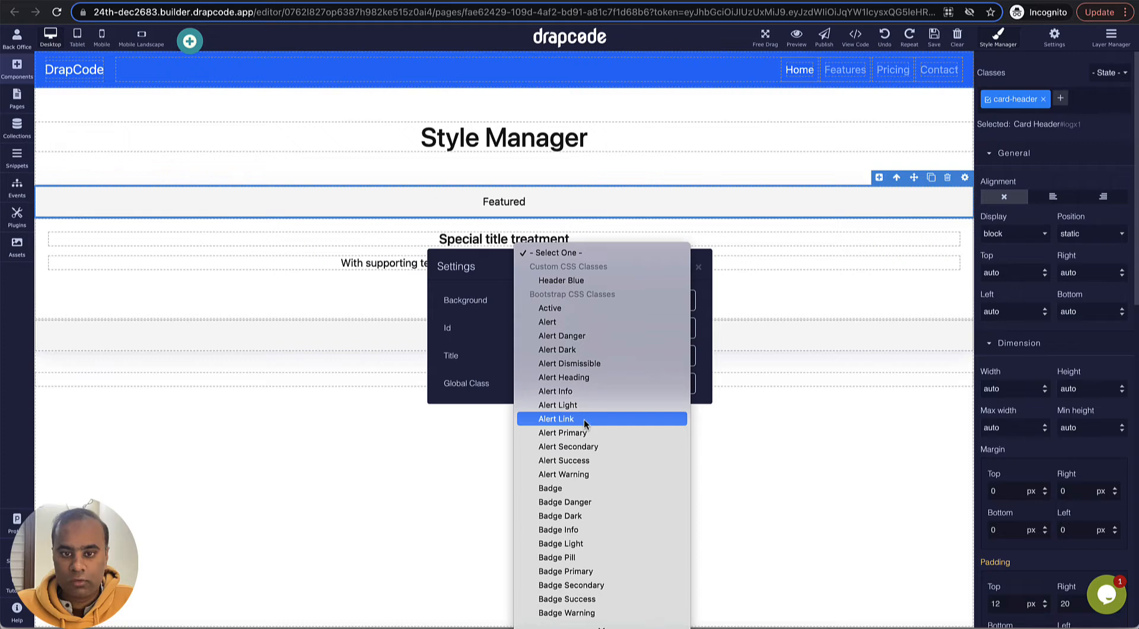
click(605, 281)
click(697, 254)
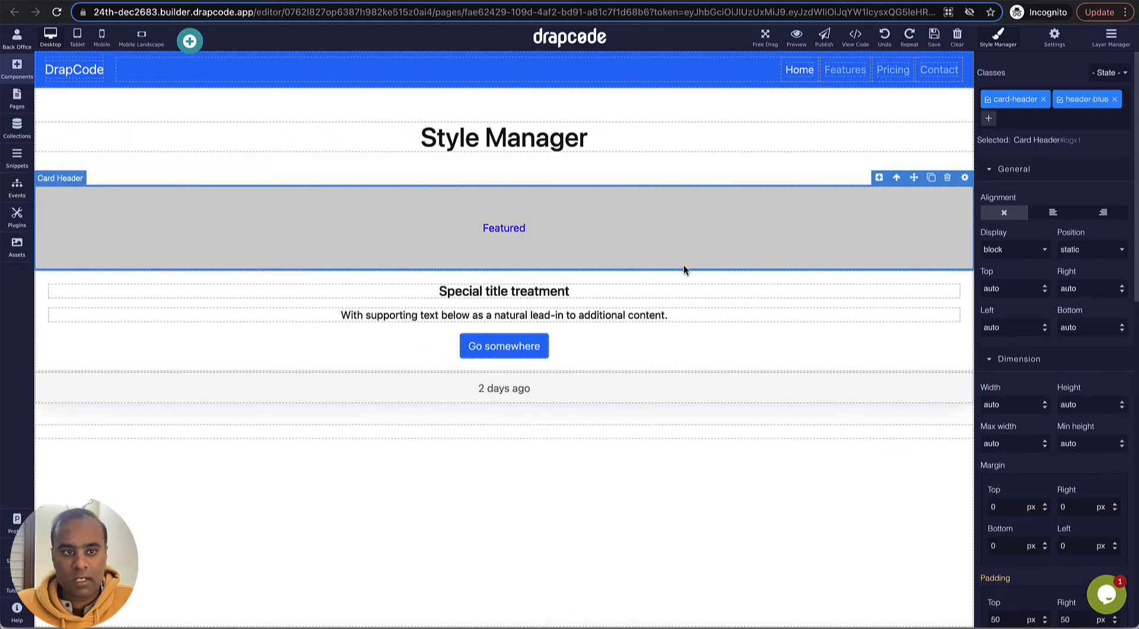
click(1115, 100)
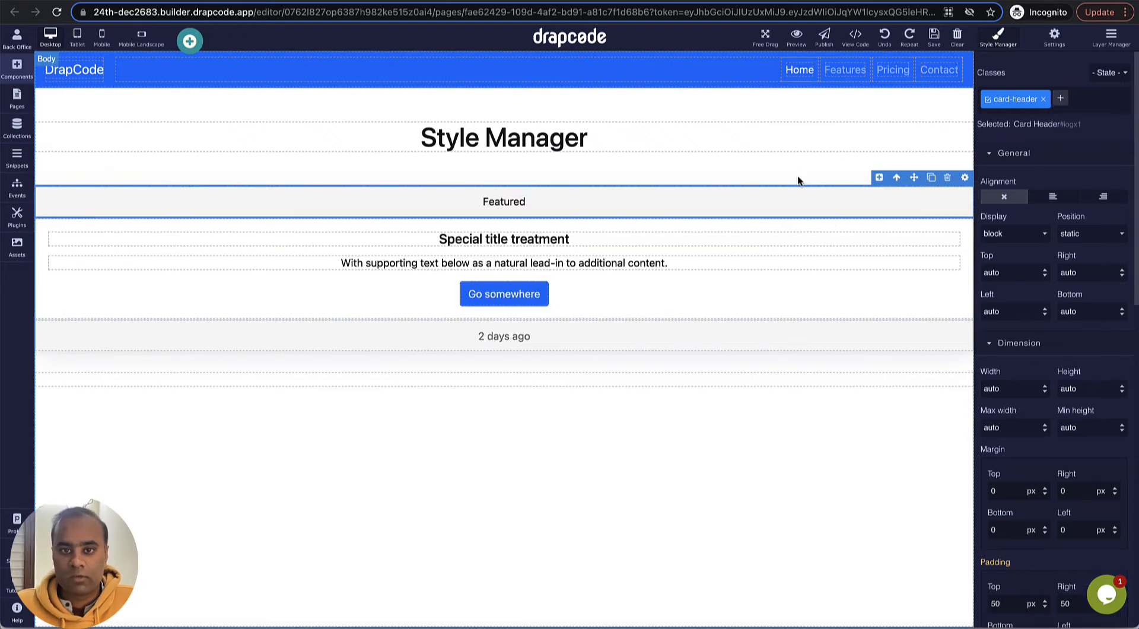
click(795, 233)
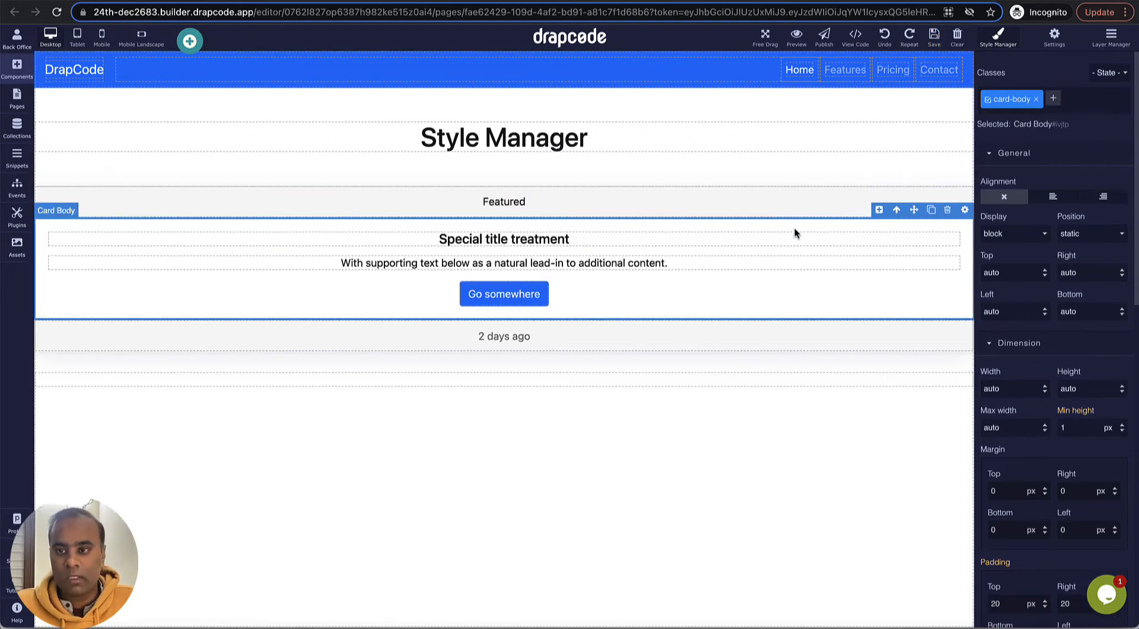
- Try left and right alignment on the "Style Manager" heading, and reset its alignment to none
click(717, 143)
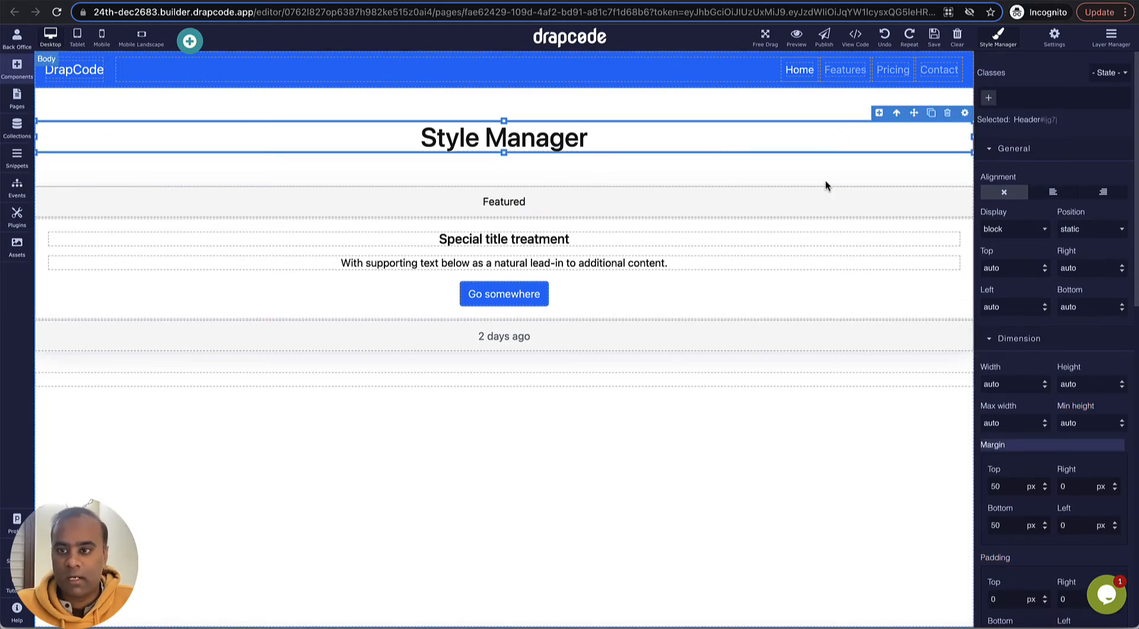
click(1045, 196)
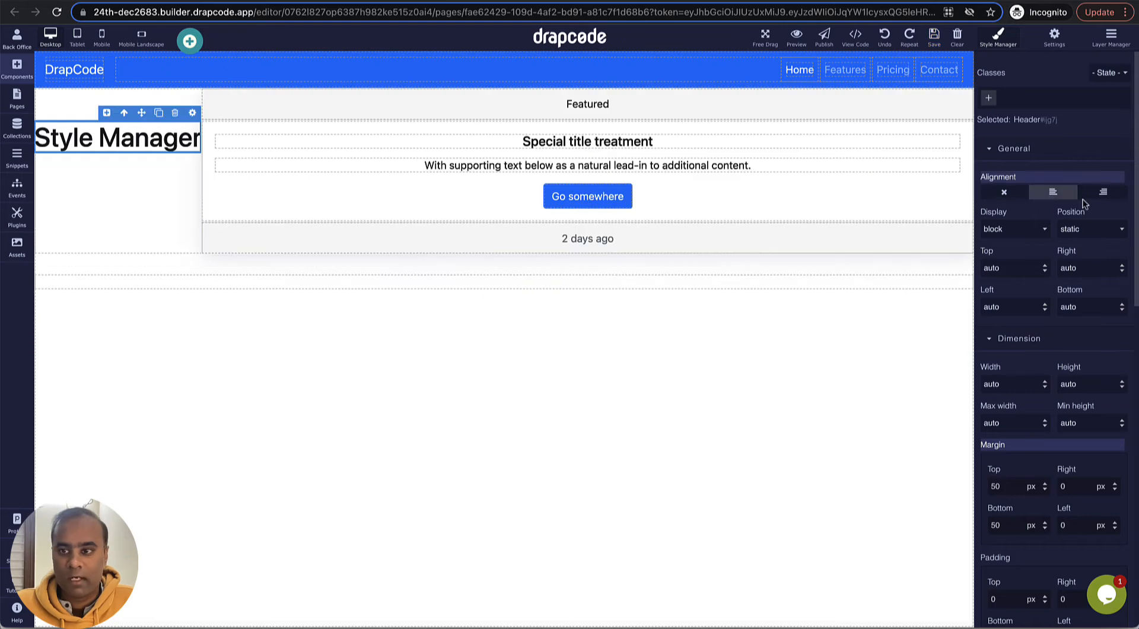
click(1103, 199)
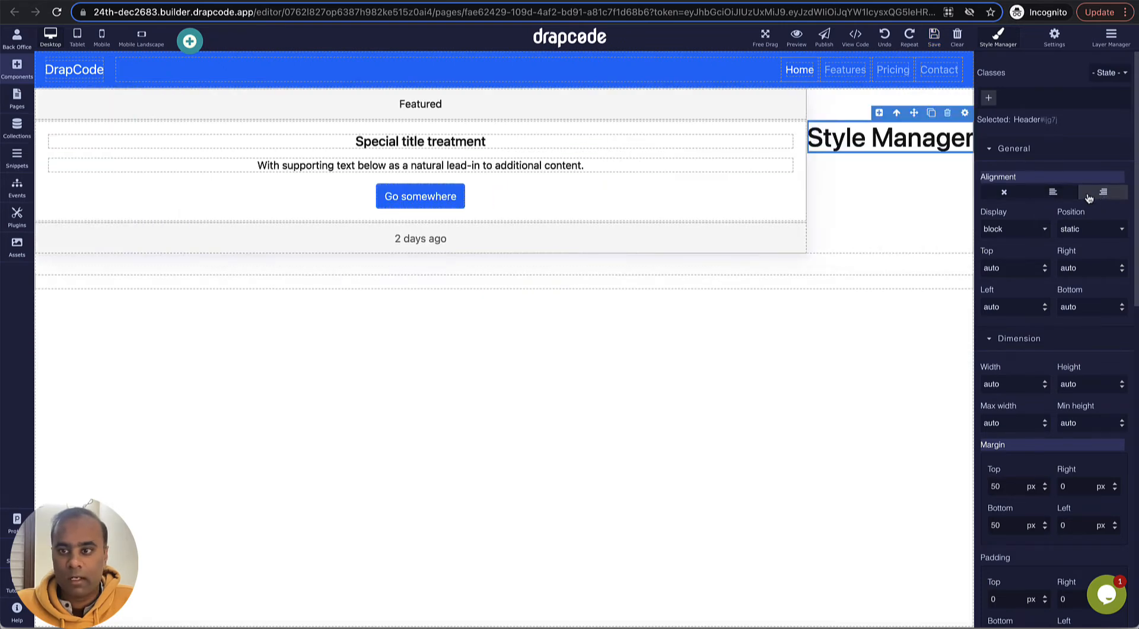
click(1005, 194)
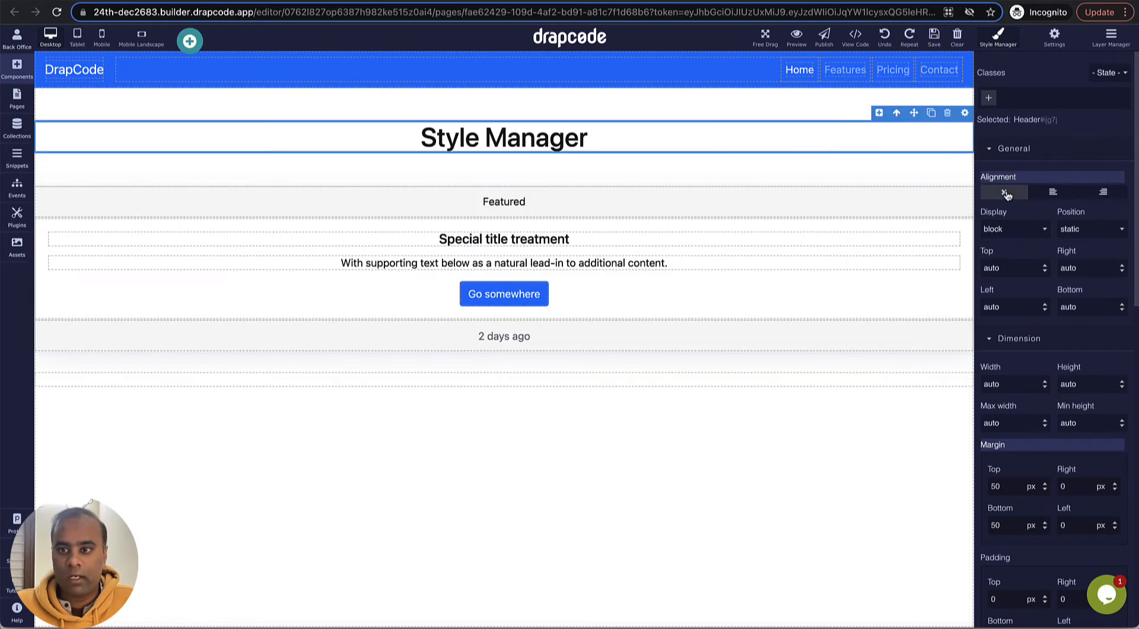
- Examine the heading's display options, top offset, width and margin settings without changing them
click(1025, 235)
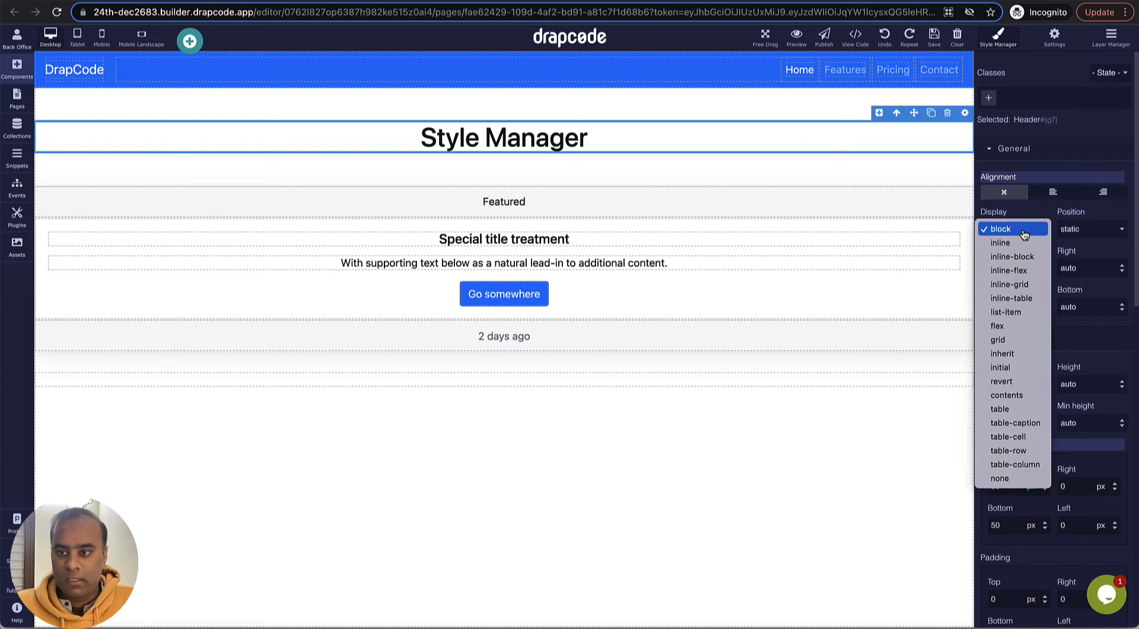
click(1025, 232)
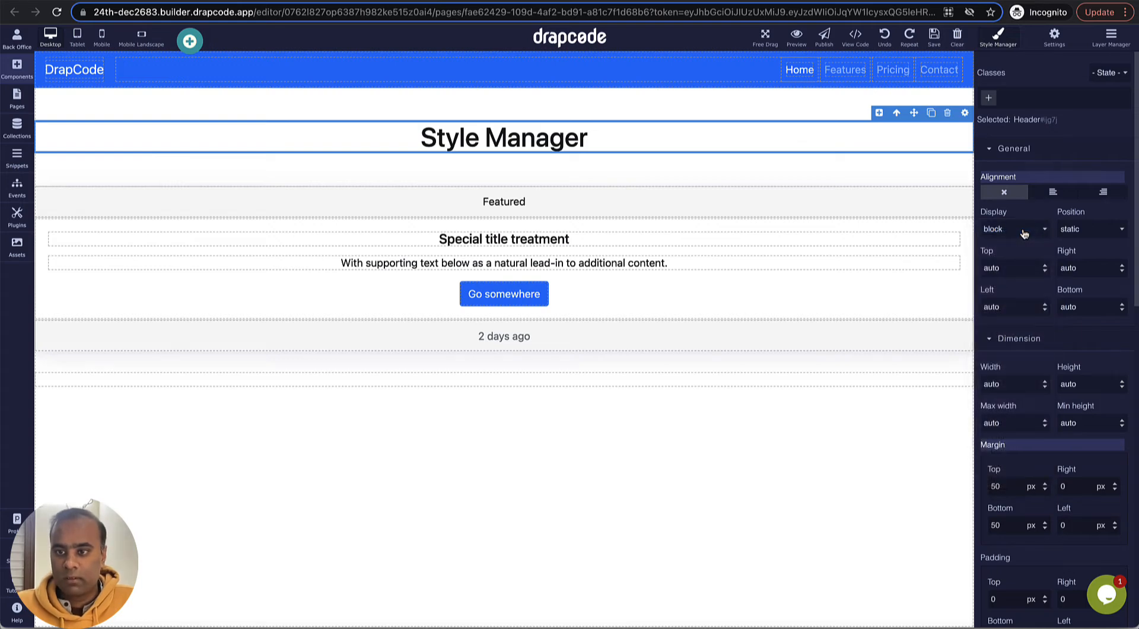
scroll(1008, 262, down, 1)
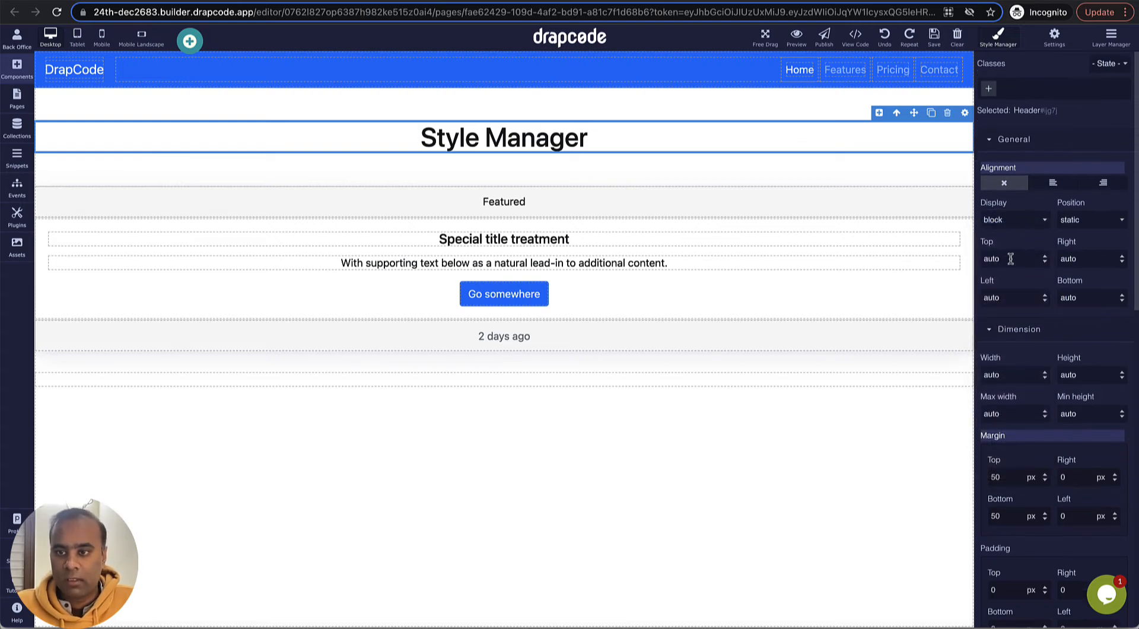
click(1008, 259)
scroll(1025, 336, down, 3)
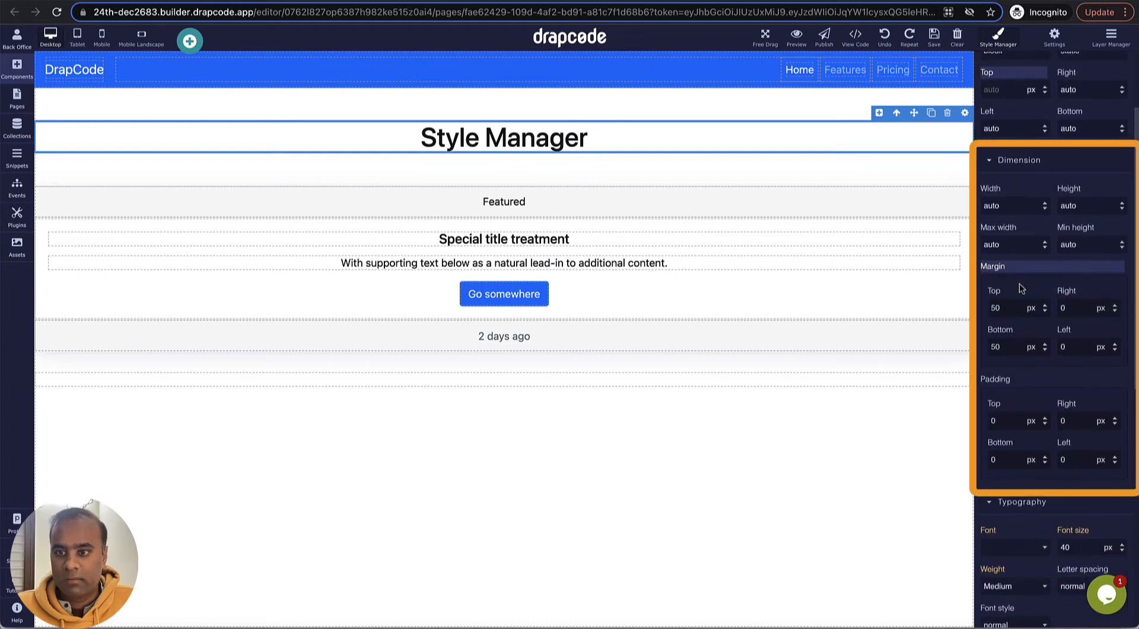
click(1018, 206)
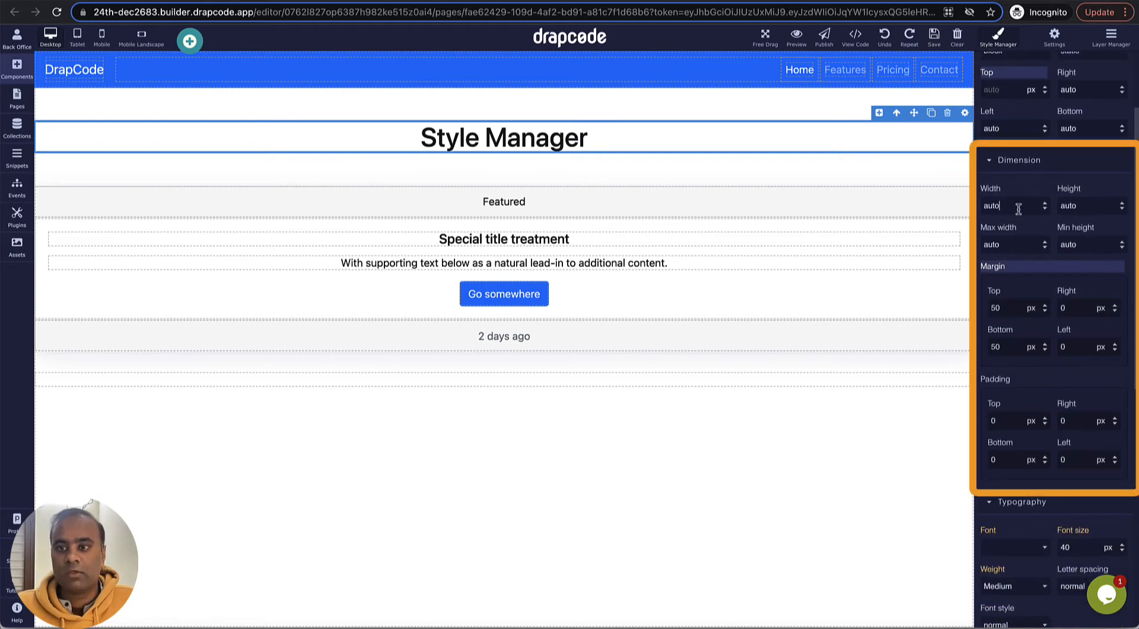
double_click(1019, 207)
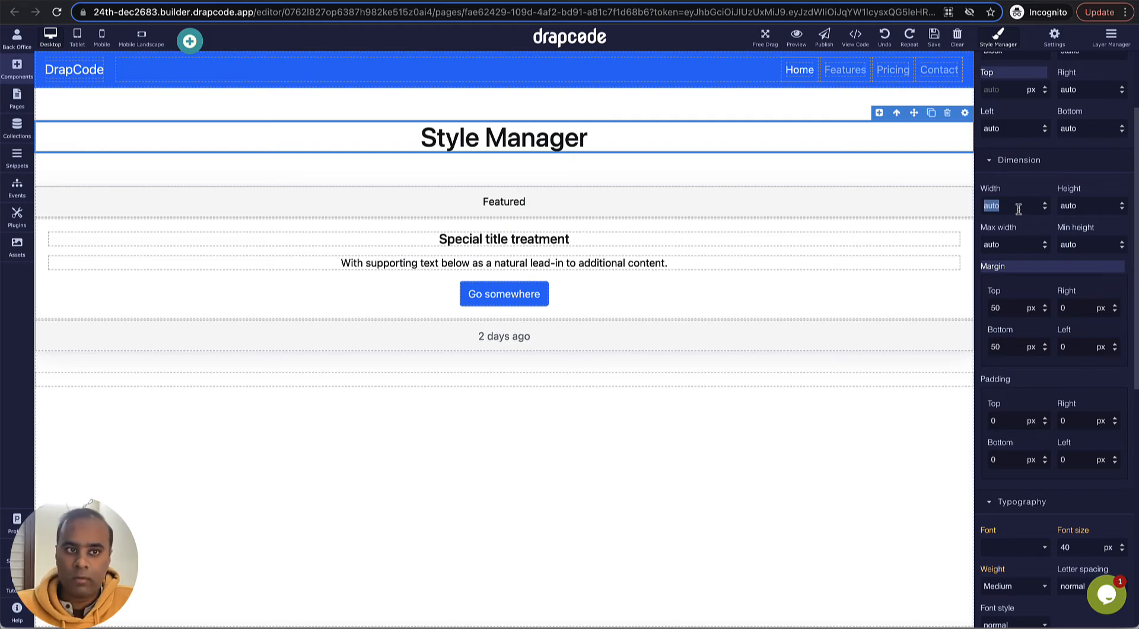
scroll(1019, 209, down, 2)
click(1015, 224)
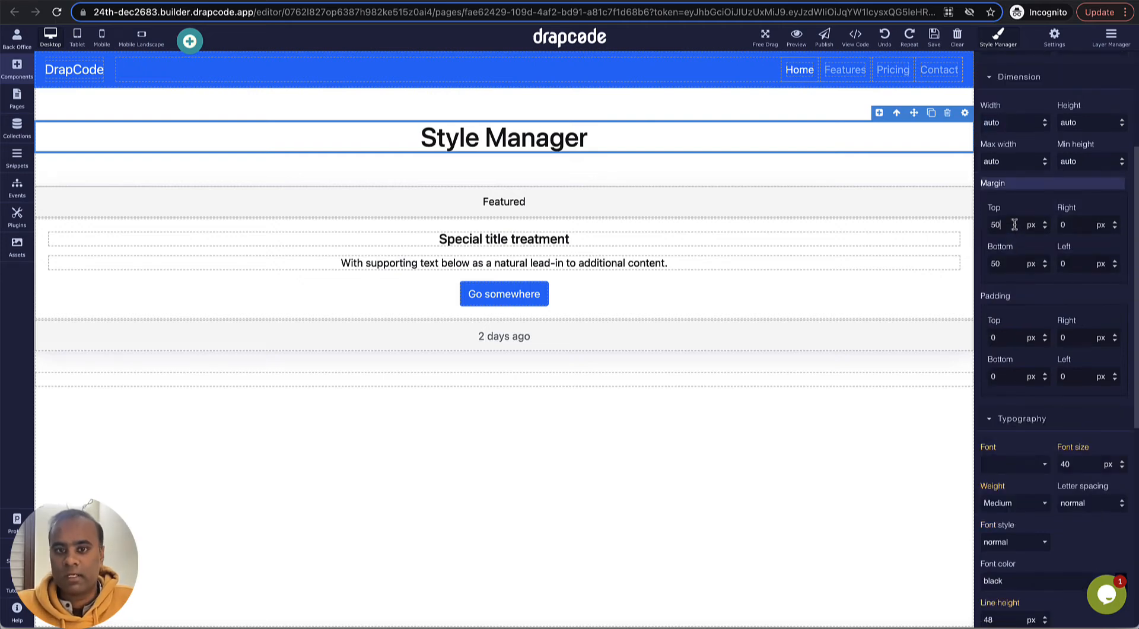
- Set the heading's max width to 300 px and resize its box to about 573 px wide and 58 px high
double_click(1014, 161)
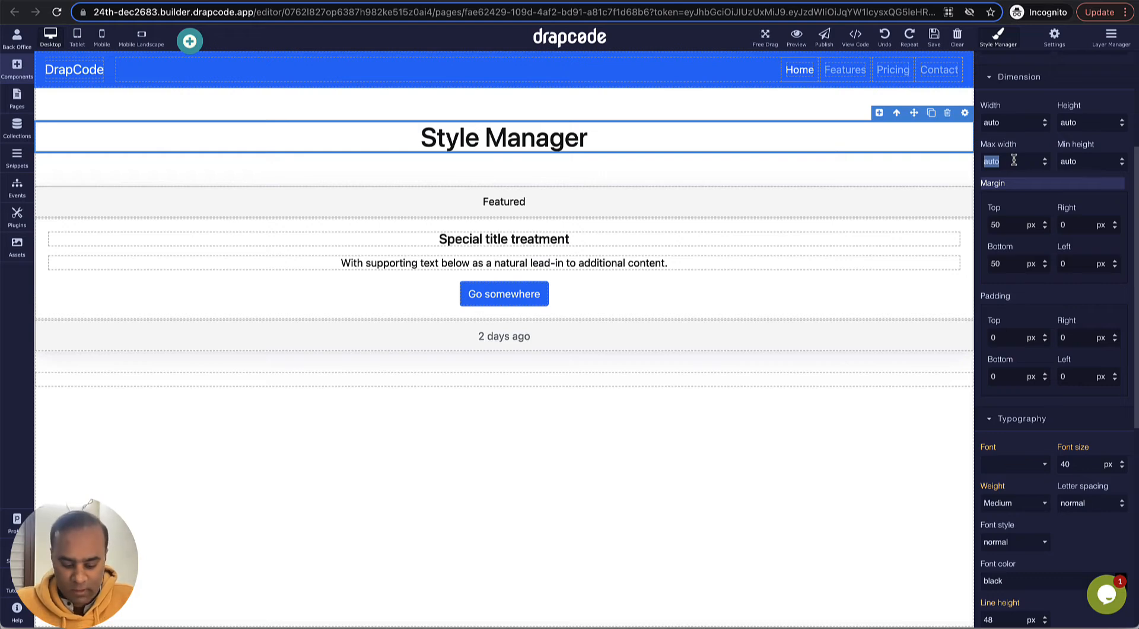
text(300)
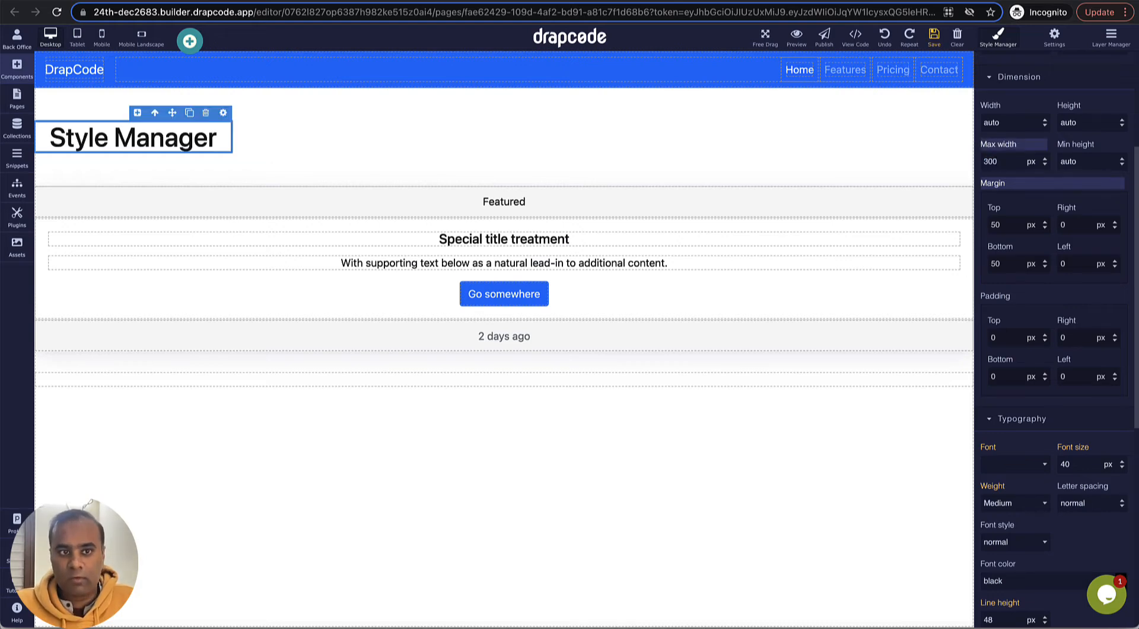
click(233, 141)
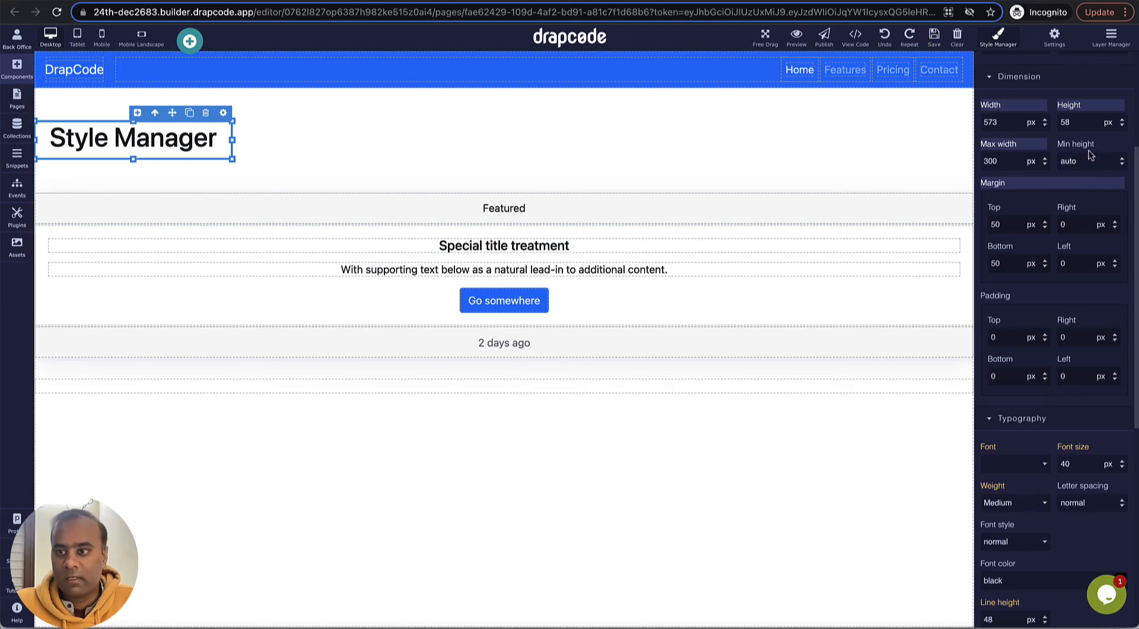
- Set the heading's height to auto and its max width to 100%
double_click(1083, 123)
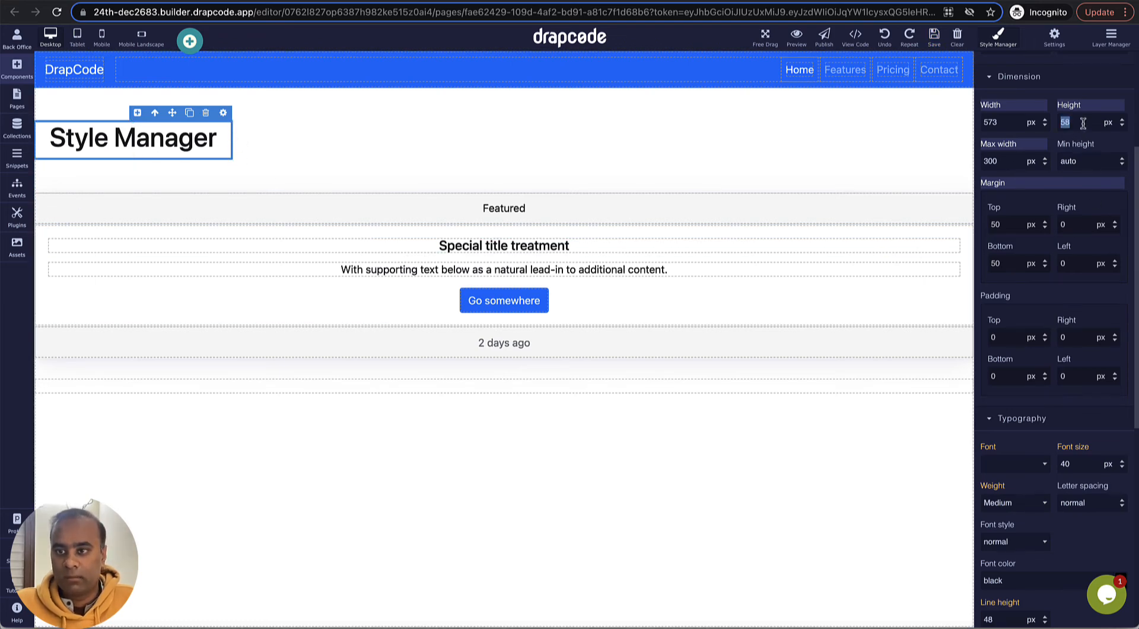
text(auto)
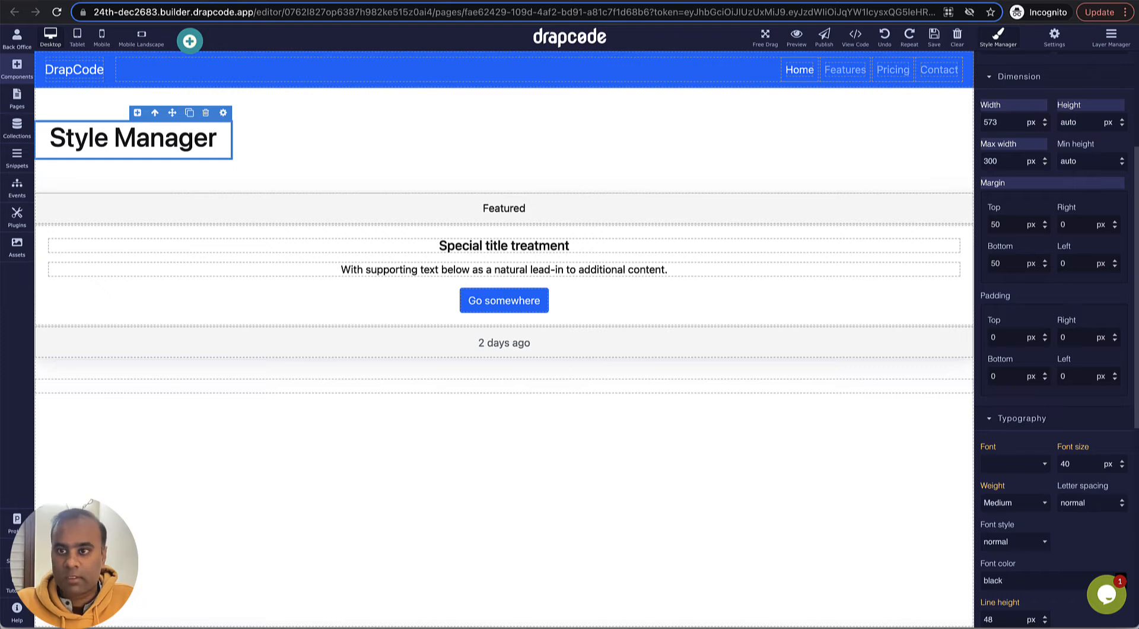
key(Return)
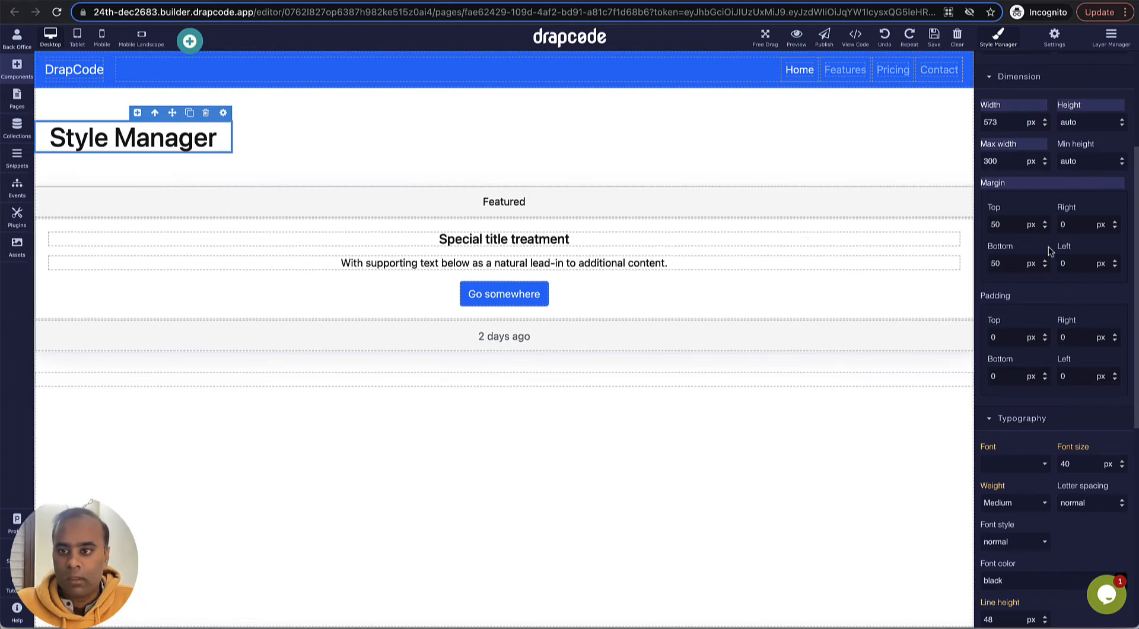
double_click(1016, 163)
text(100%)
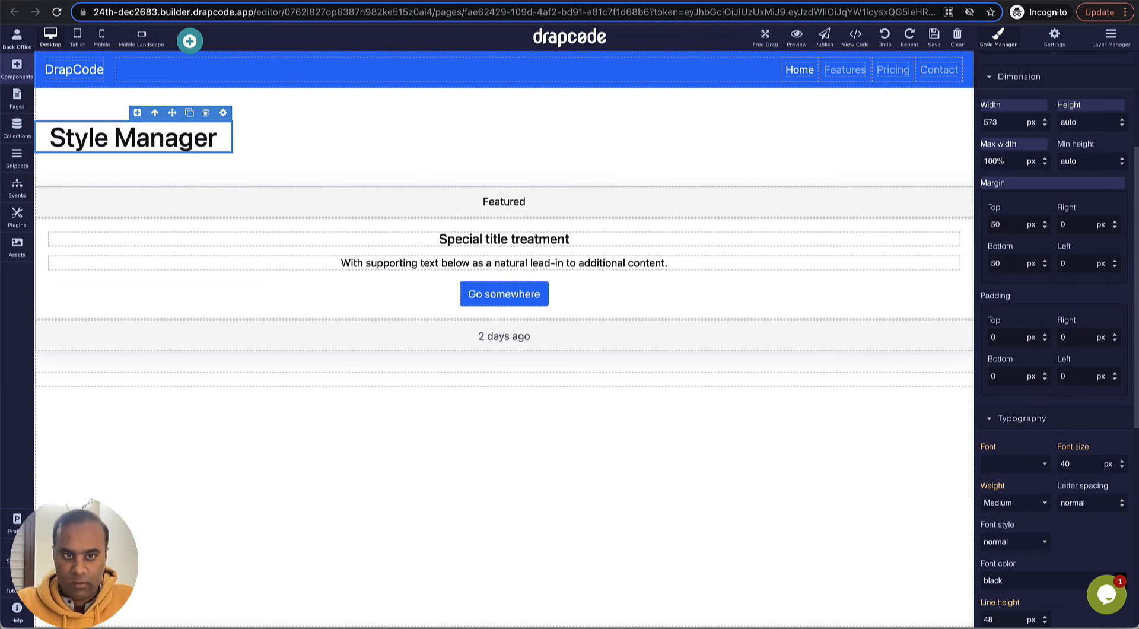
key(Return)
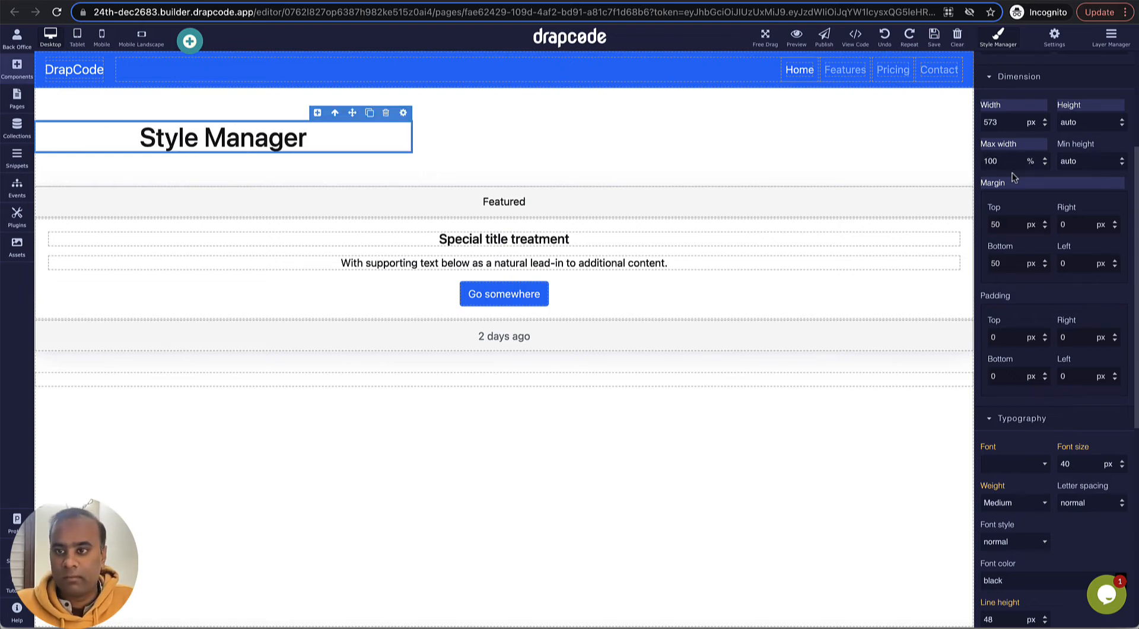
- Set the "Style Manager" heading's width to 100%
double_click(1003, 122)
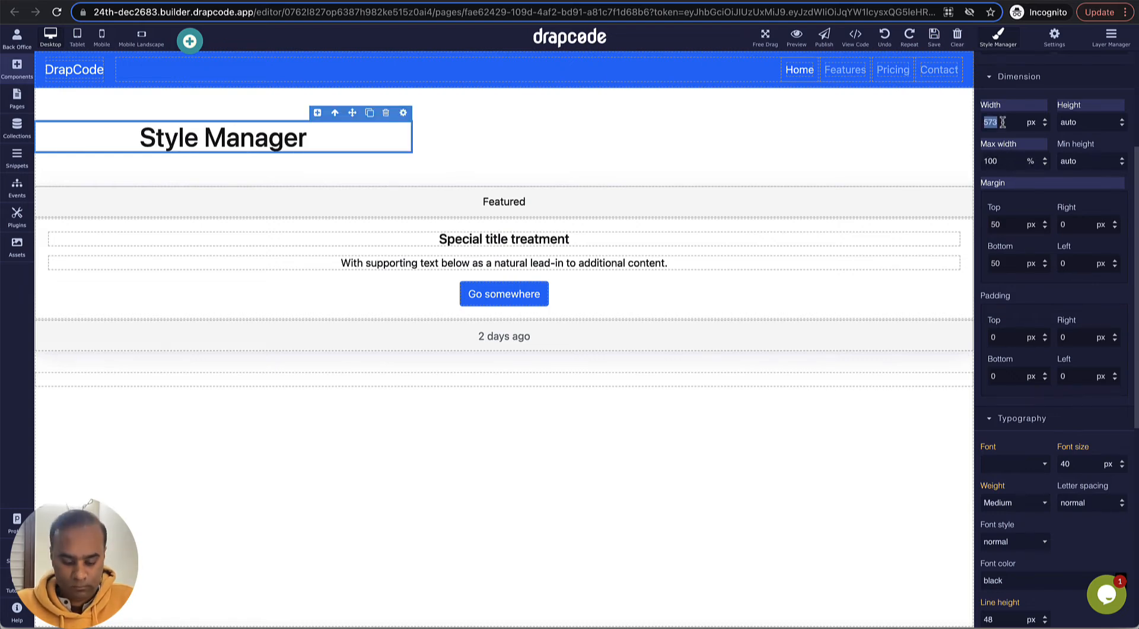
text(100)
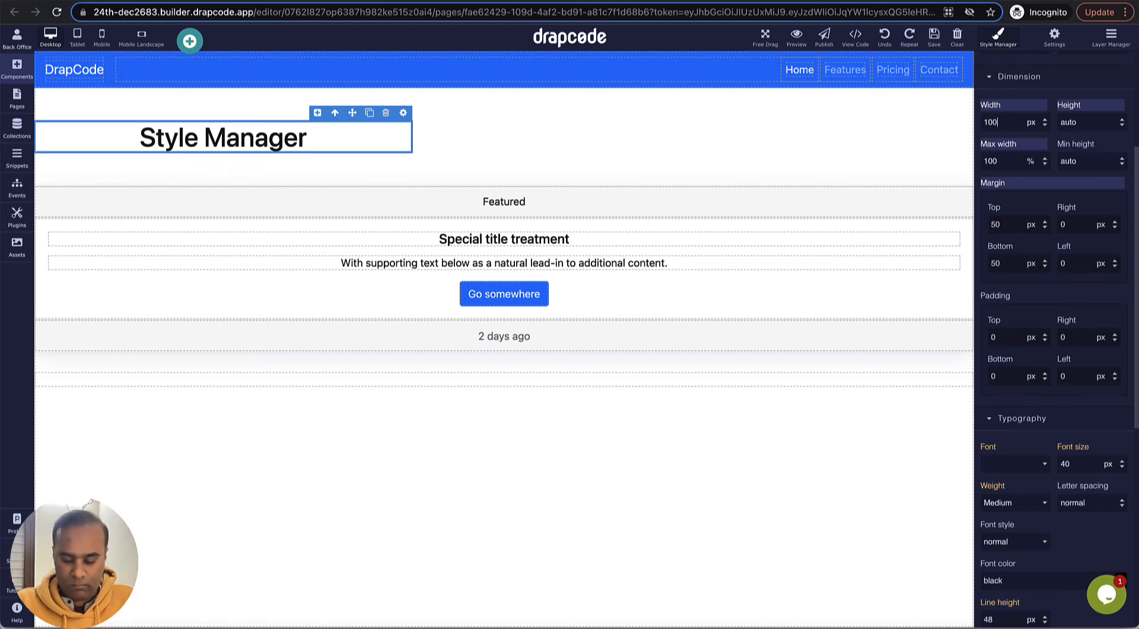
text(%)
key(Return)
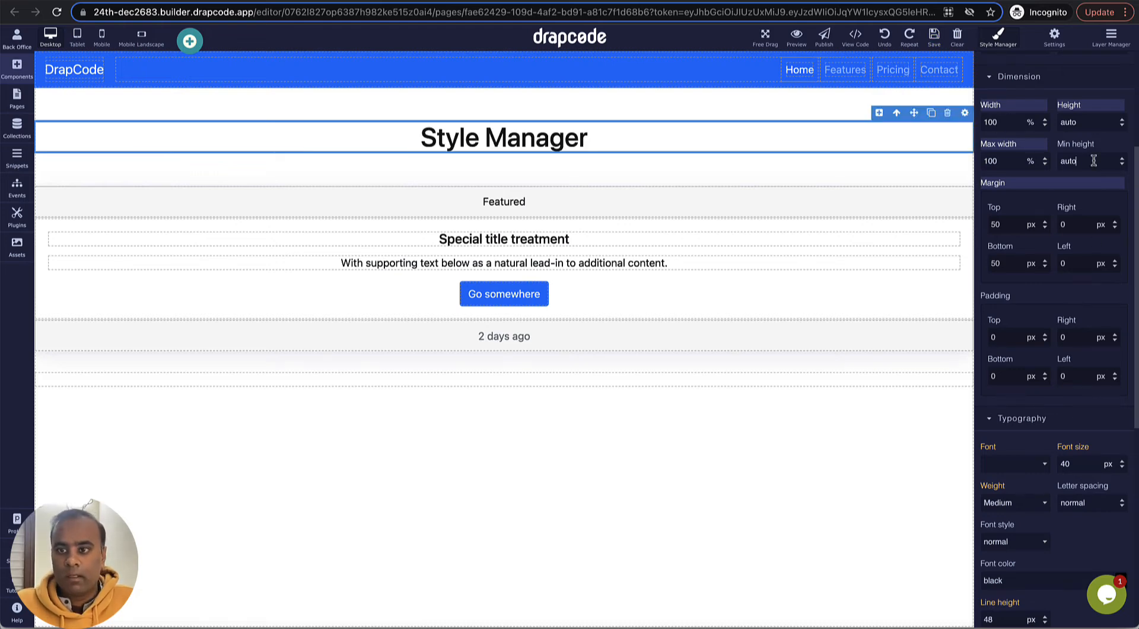
double_click(1094, 160)
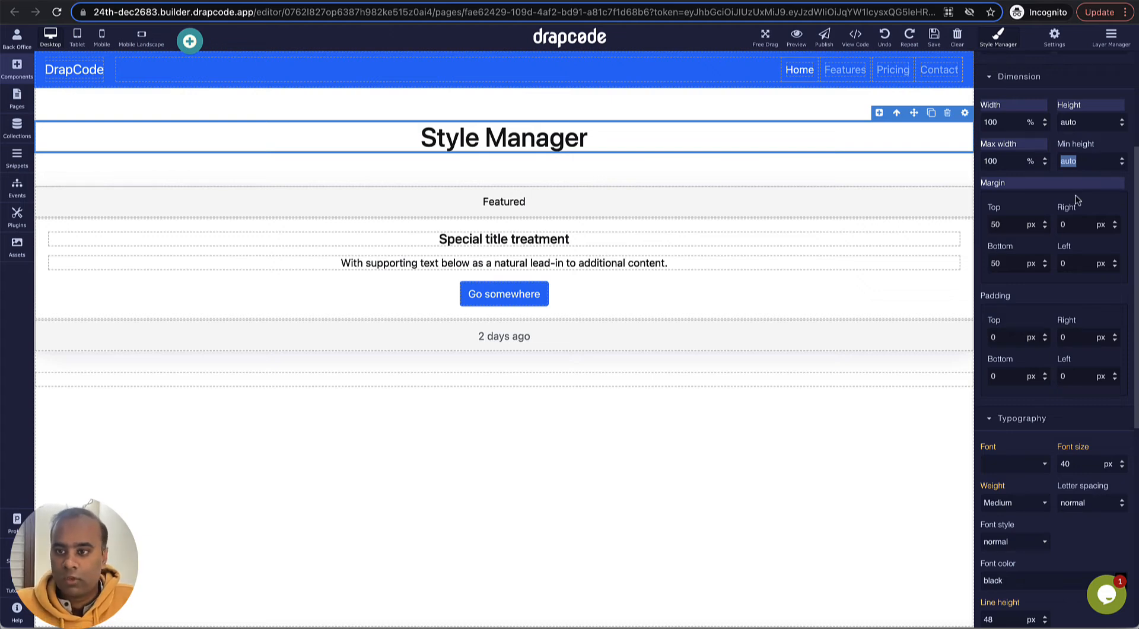
scroll(1074, 202, down, 2)
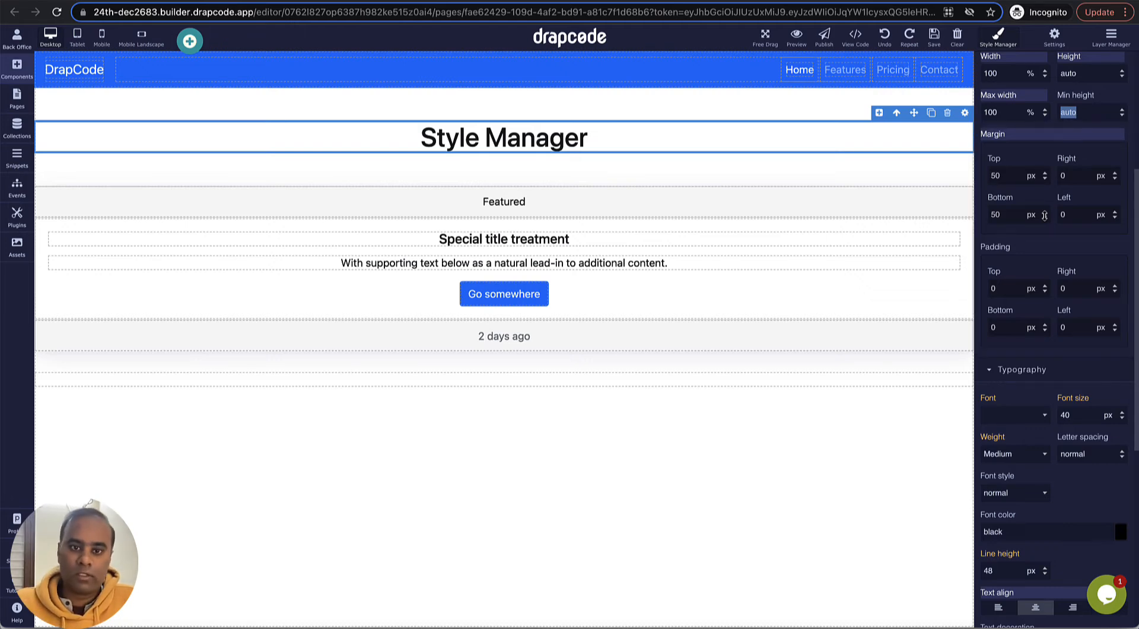
- Set the top margin of the card's "Go somewhere" button to 50 px
click(525, 296)
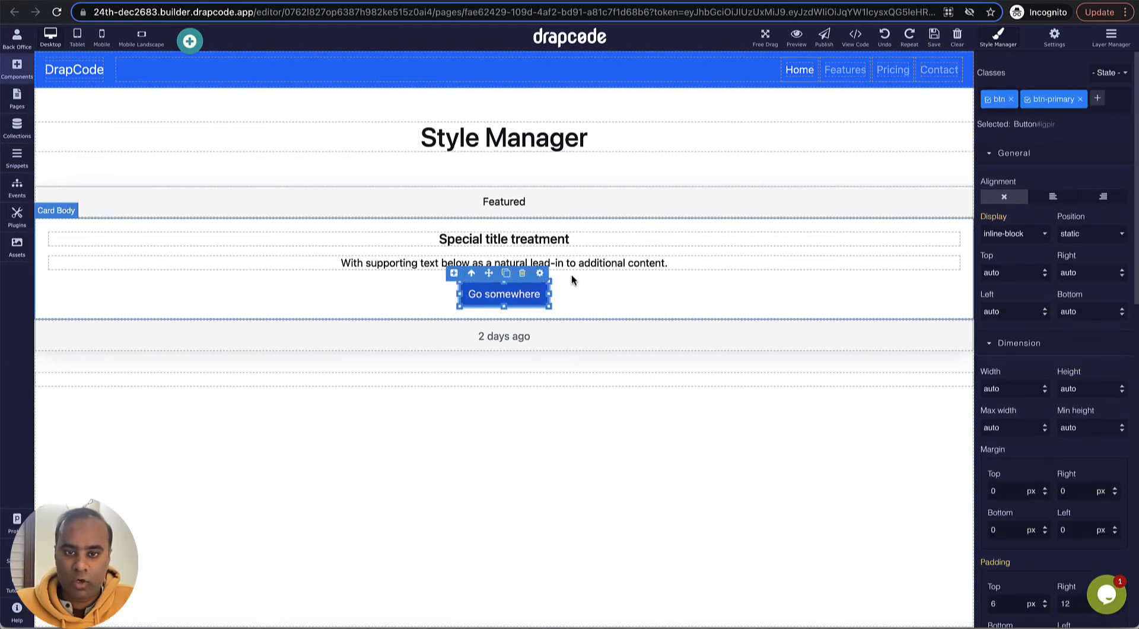
click(439, 289)
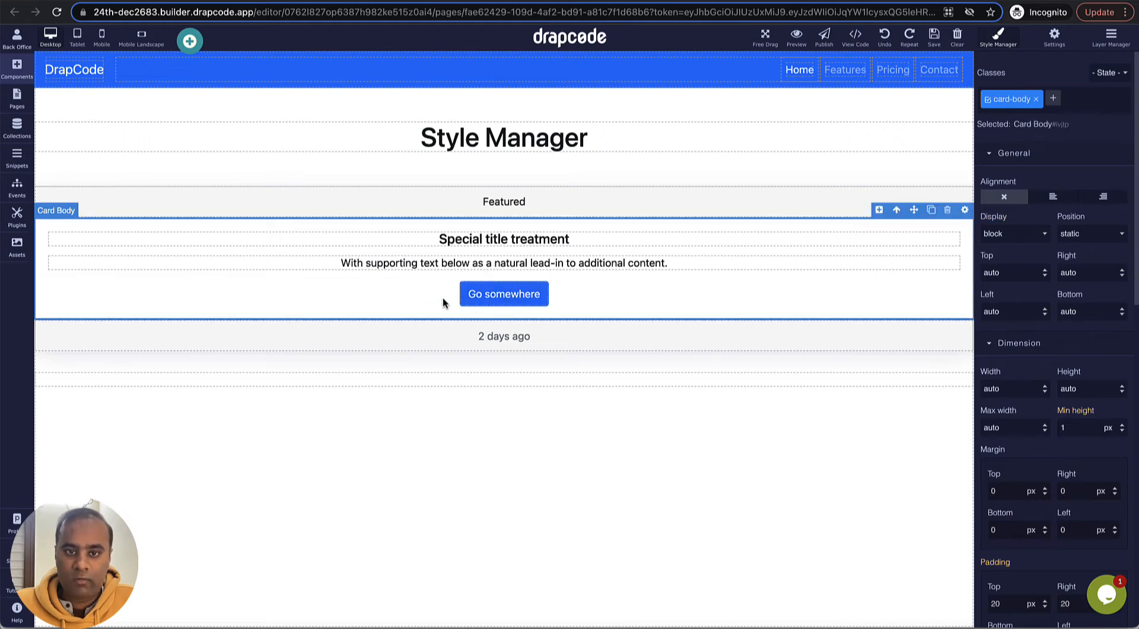
click(515, 299)
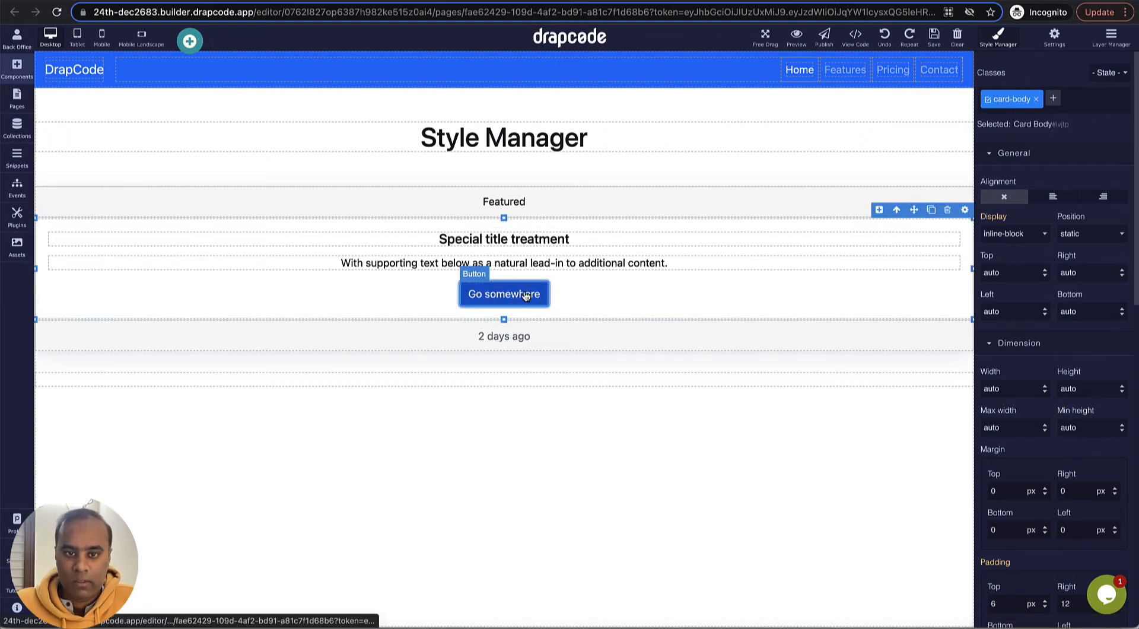
scroll(1051, 327, down, 3)
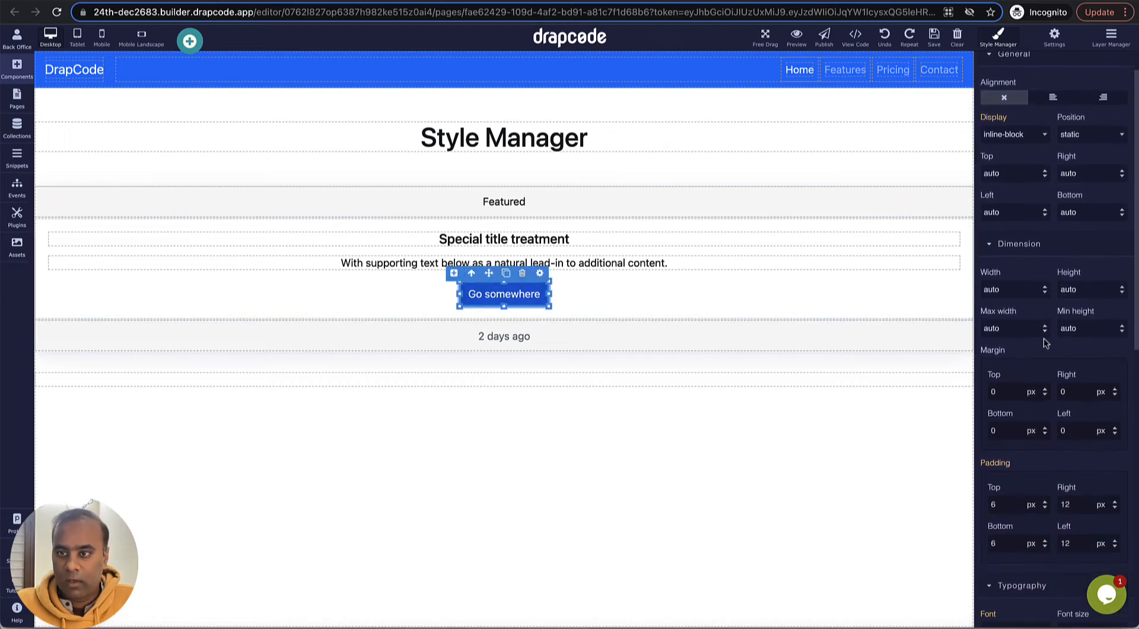
scroll(1047, 334, down, 2)
double_click(1010, 335)
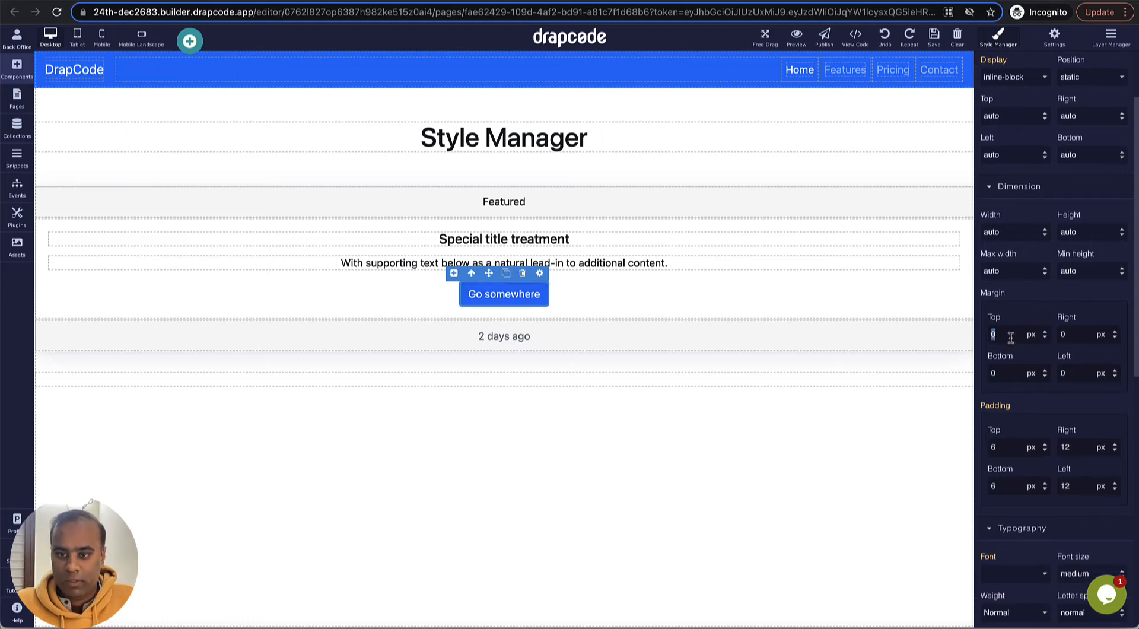
text(5)
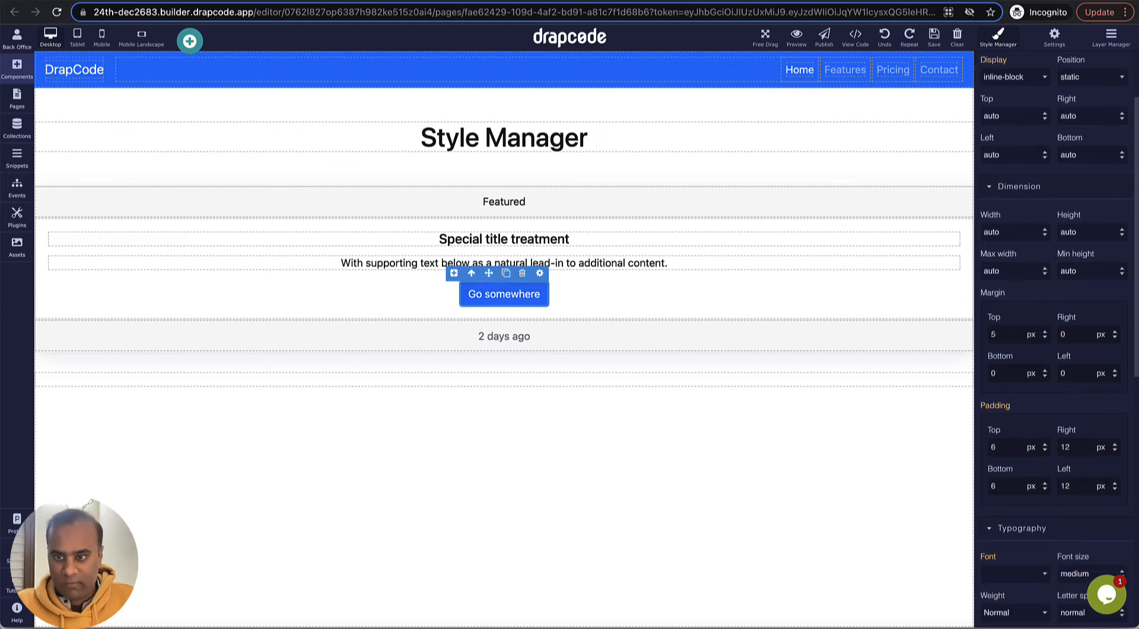
text(0)
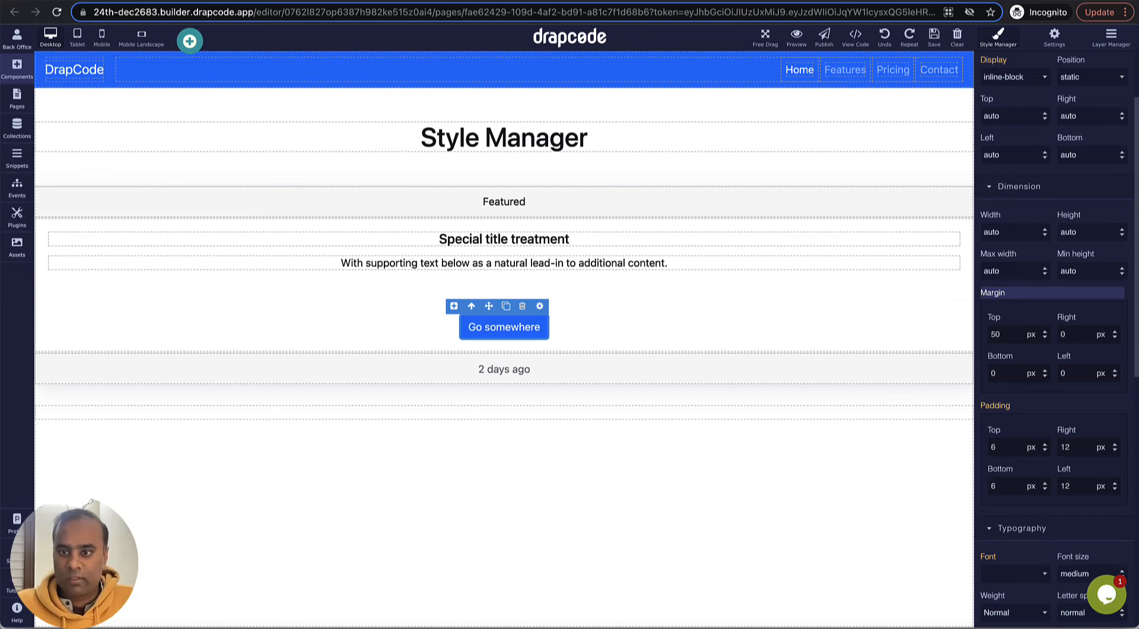
- Try a bottom margin of 50 px and then 100 px on the "Go somewhere" button
double_click(1011, 373)
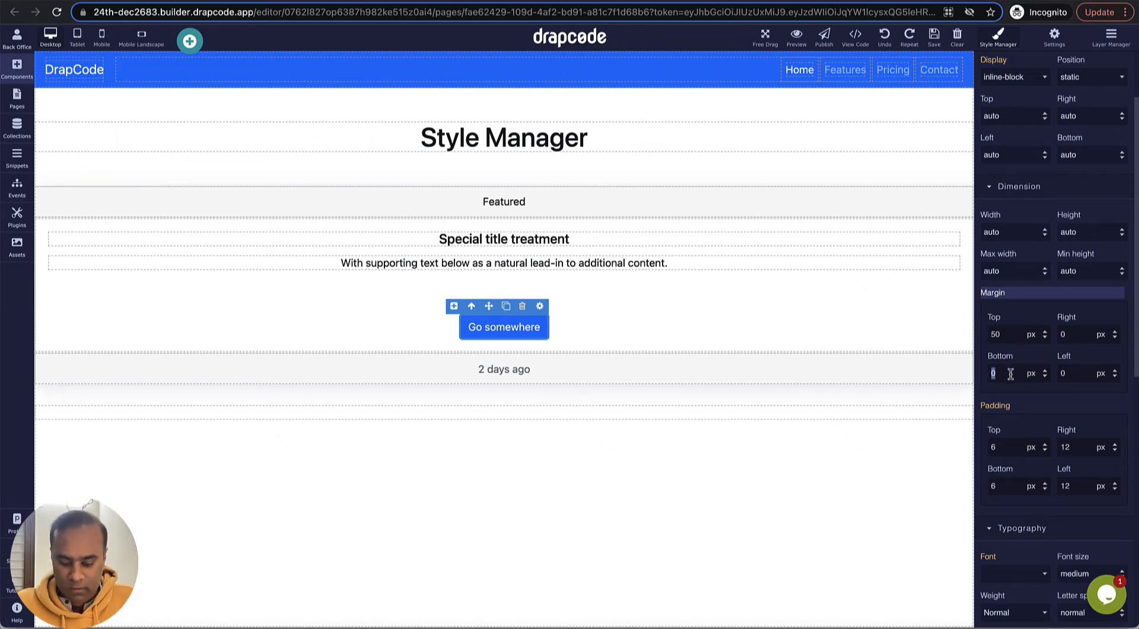
text(50)
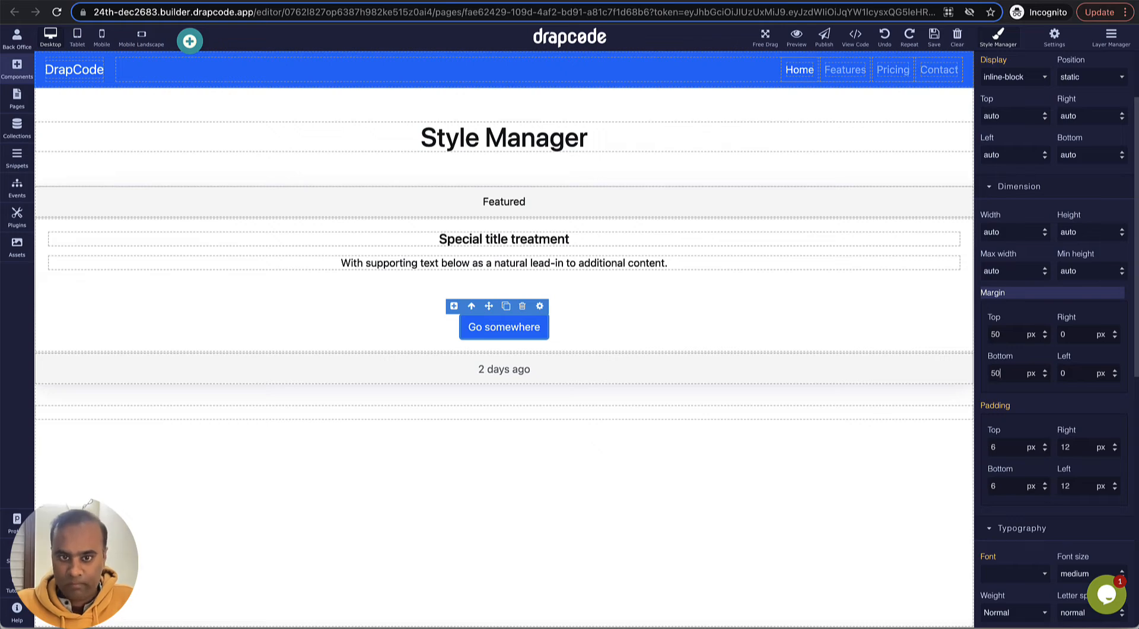
key(Return)
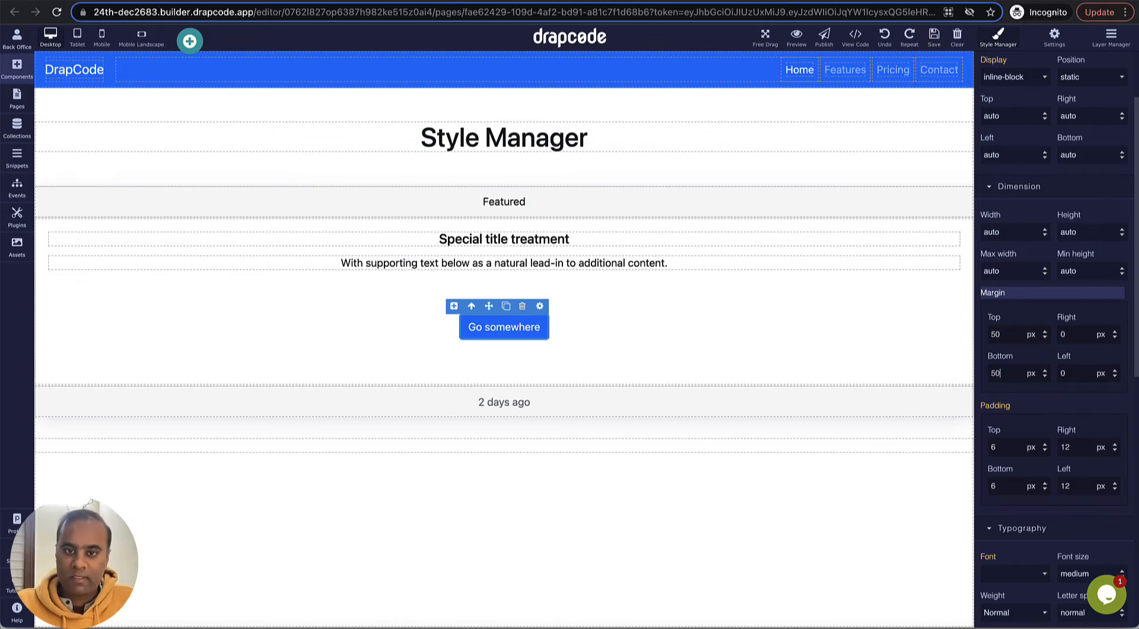
double_click(1010, 371)
text(100)
key(Return)
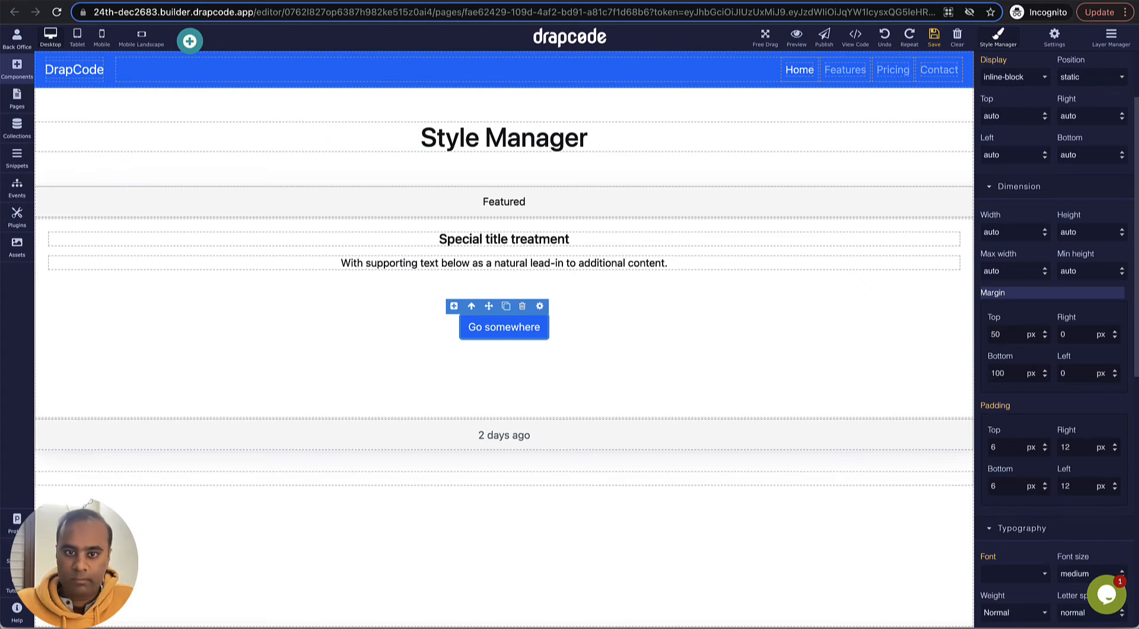
- Reset the "Go somewhere" button's bottom and top margins to 0 px
double_click(1015, 374)
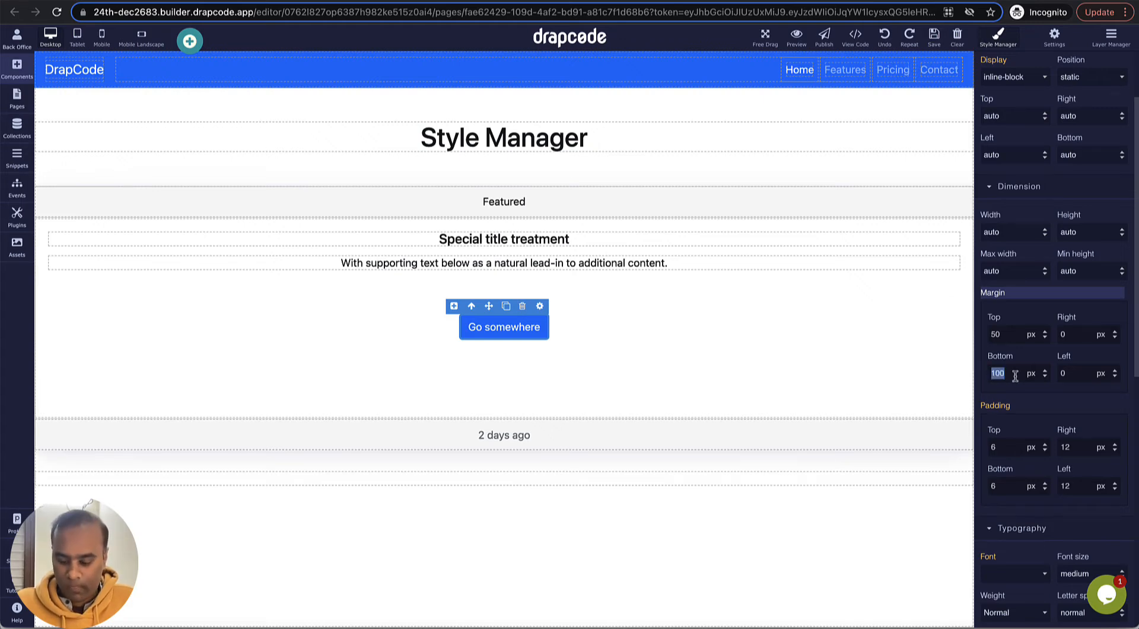
text(0)
key(Return)
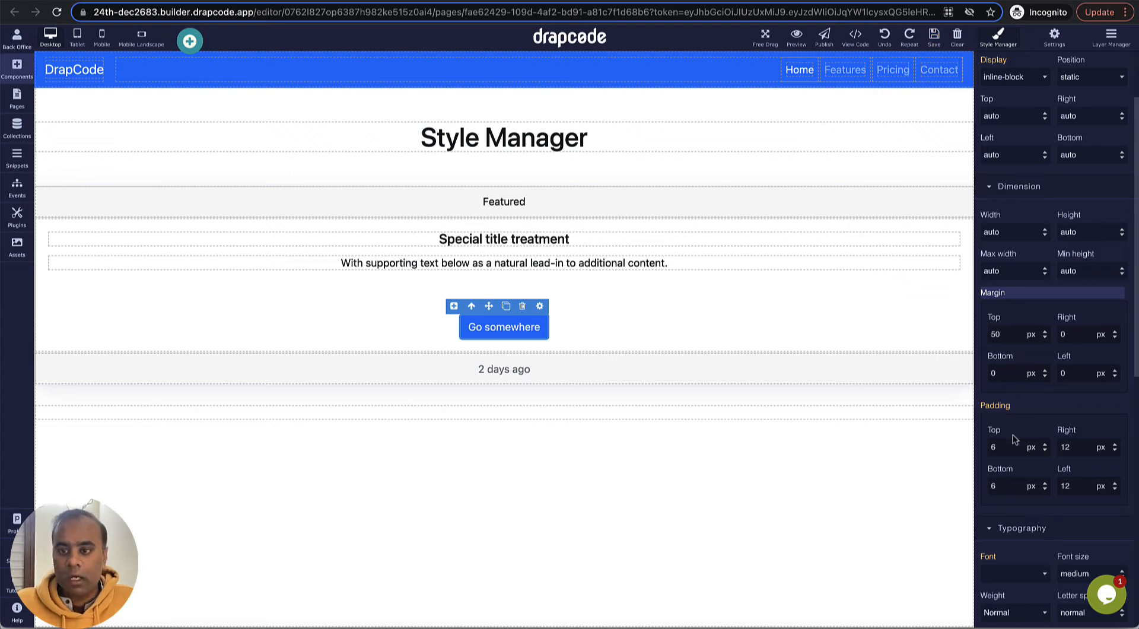
scroll(1015, 437, down, 1)
double_click(1015, 334)
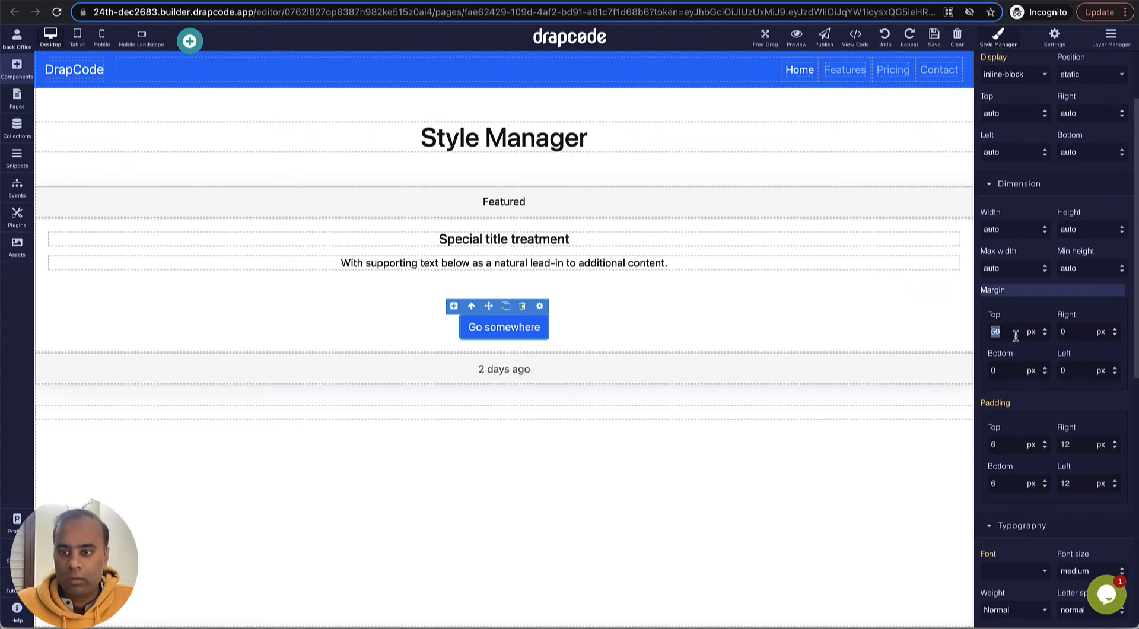
text(0)
key(Return)
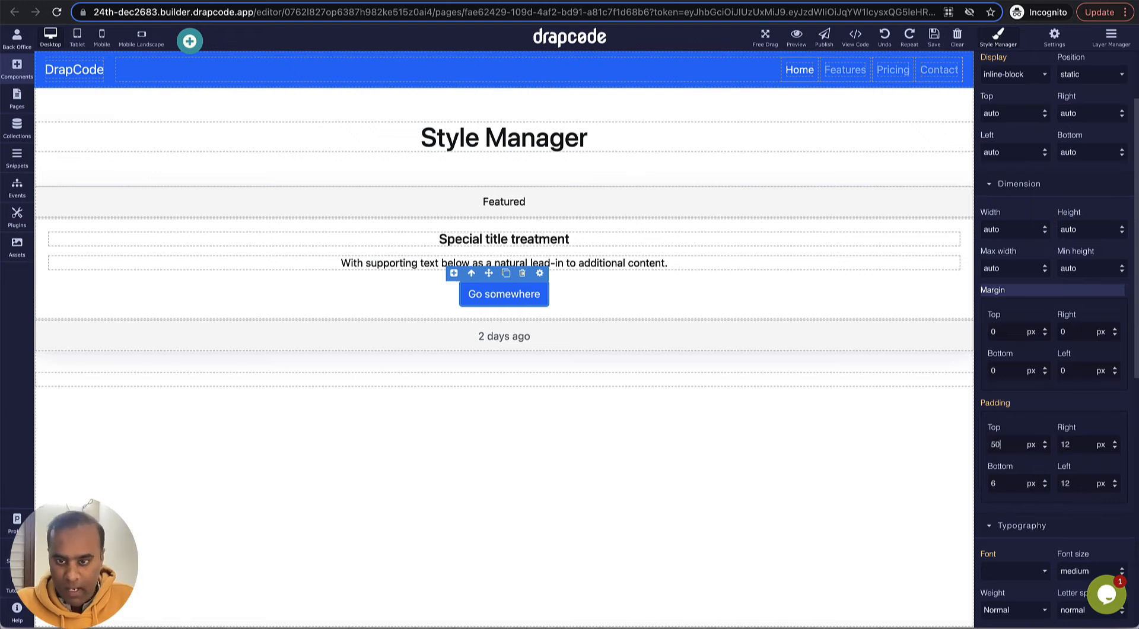
- Set the "Go somewhere" button's top and bottom padding to 50 px each
key(Return)
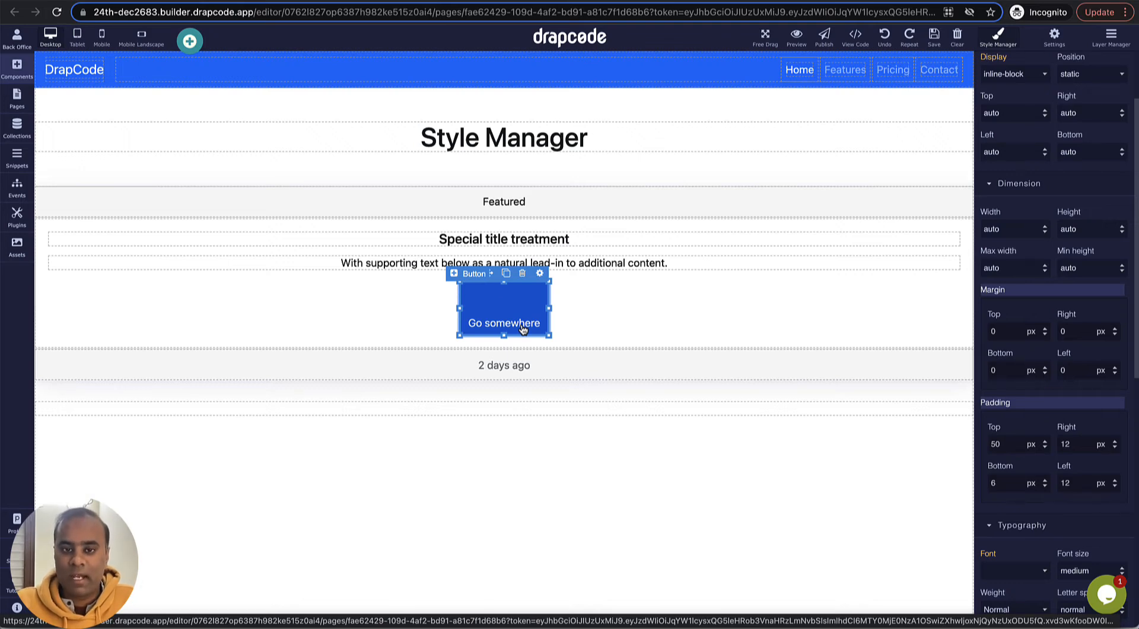
double_click(1002, 484)
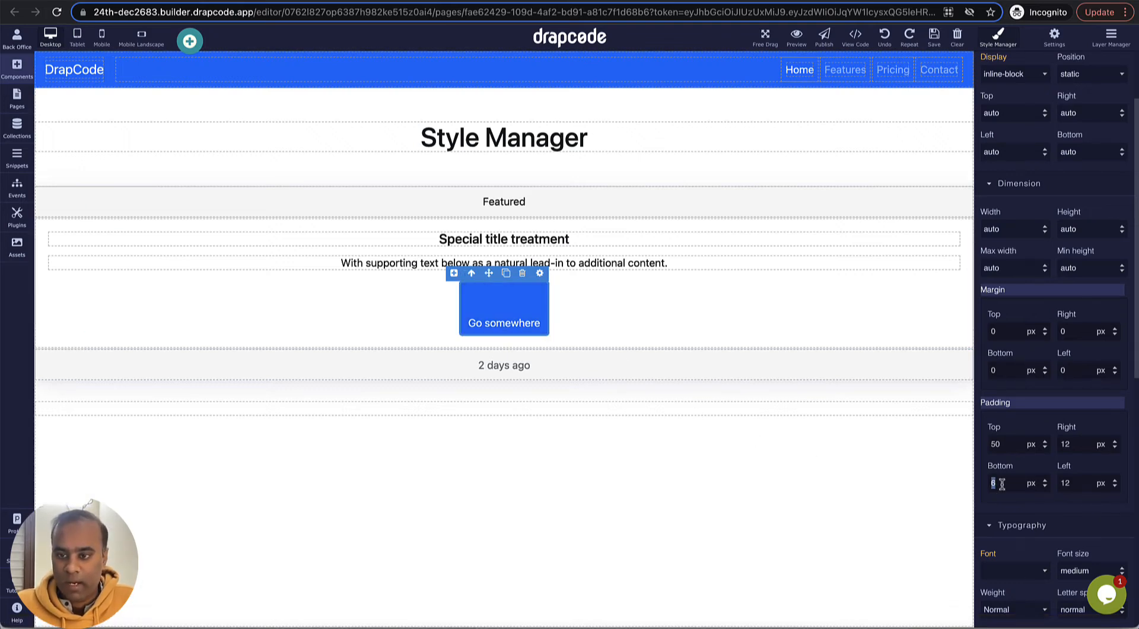
text(50)
key(Return)
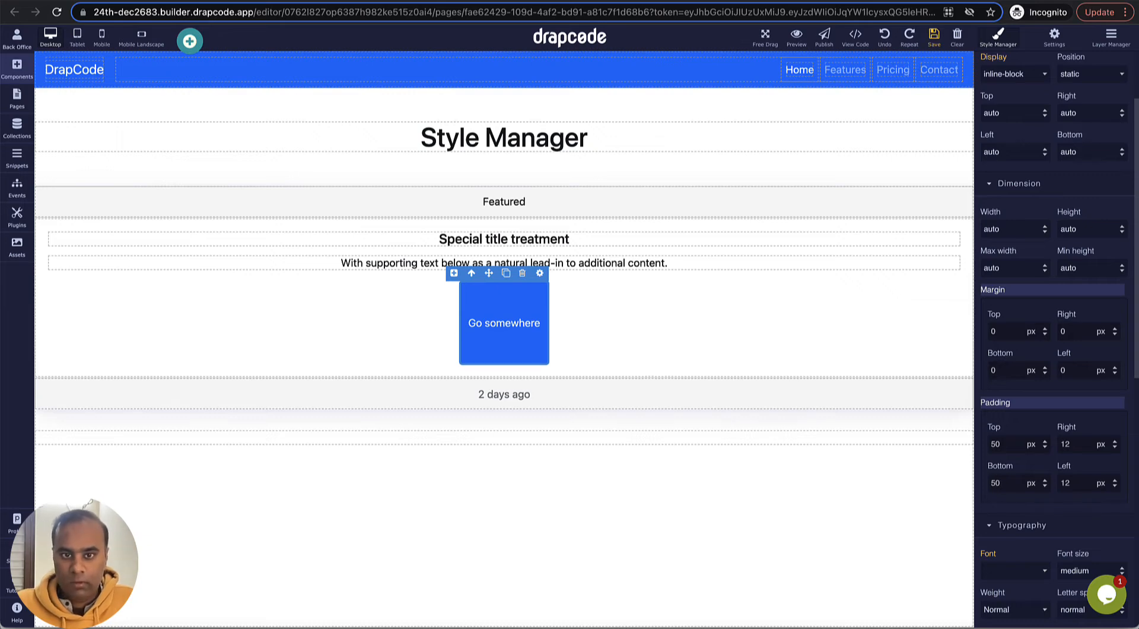
- Set the "Go somewhere" button's right and left padding to 50 px each
double_click(1078, 445)
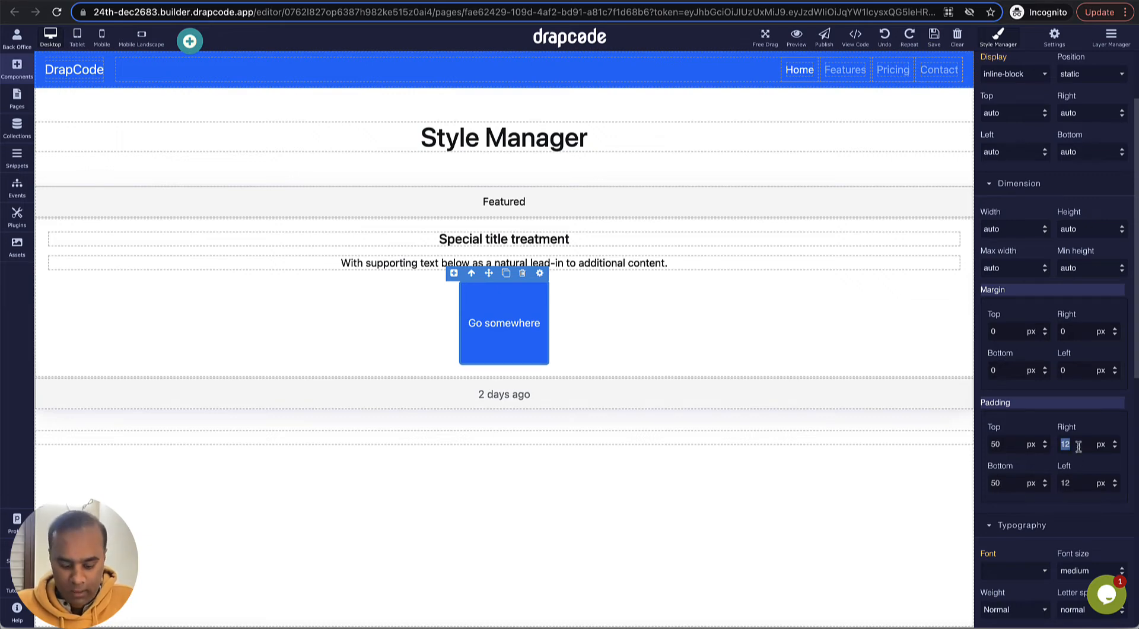
text(50)
key(Return)
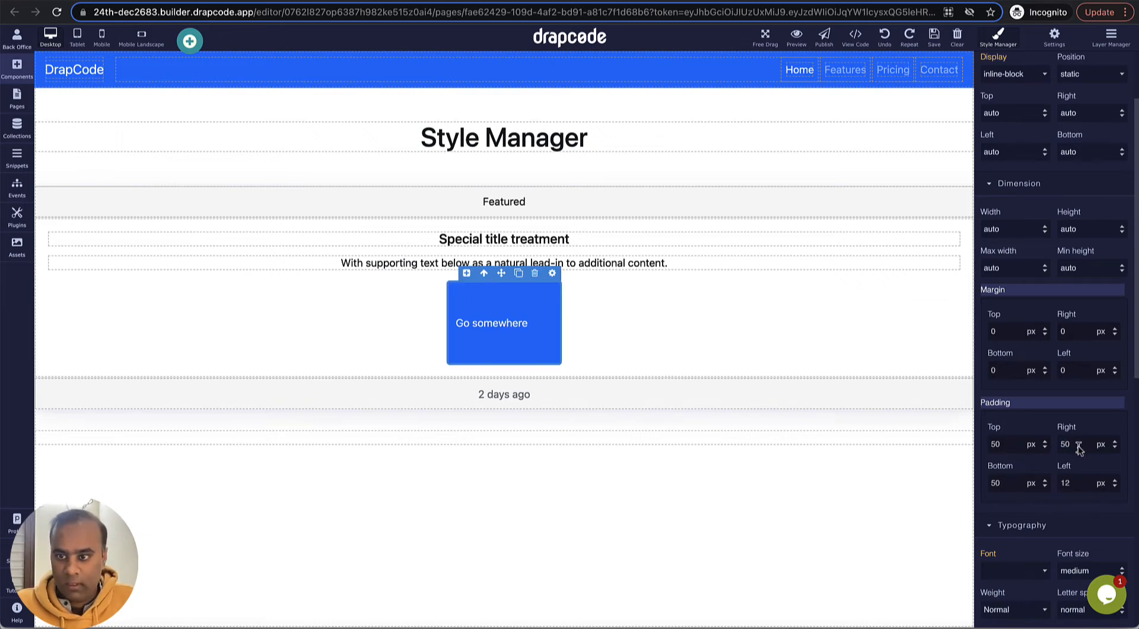
double_click(1080, 486)
text(50)
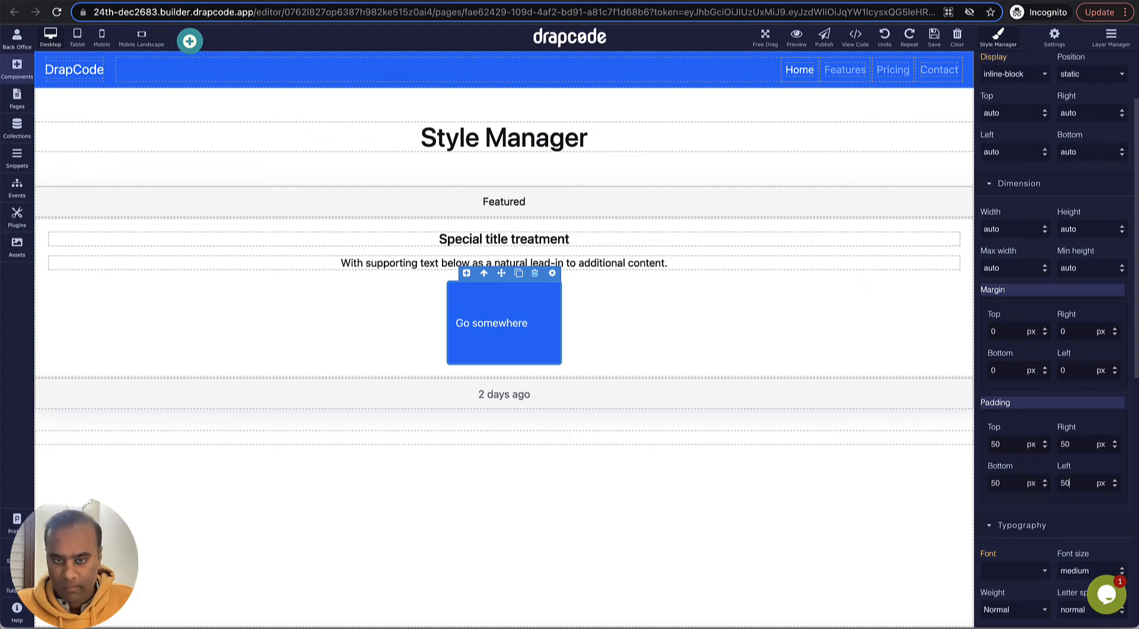
key(Return)
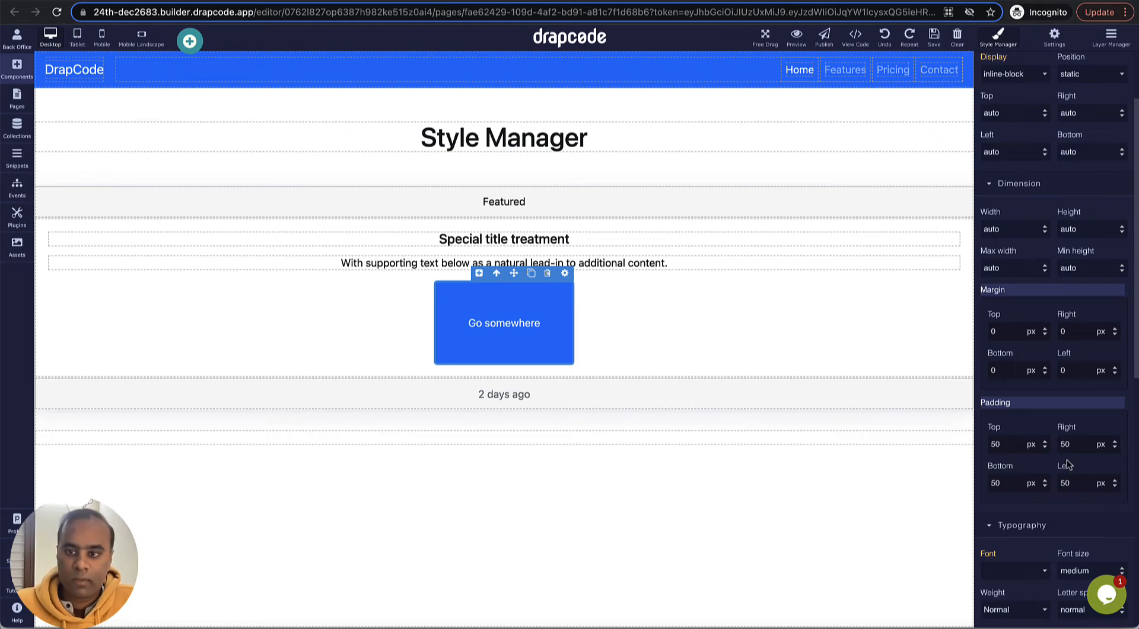
- Set the "Go somewhere" button's right and left padding to 0 px
double_click(1081, 446)
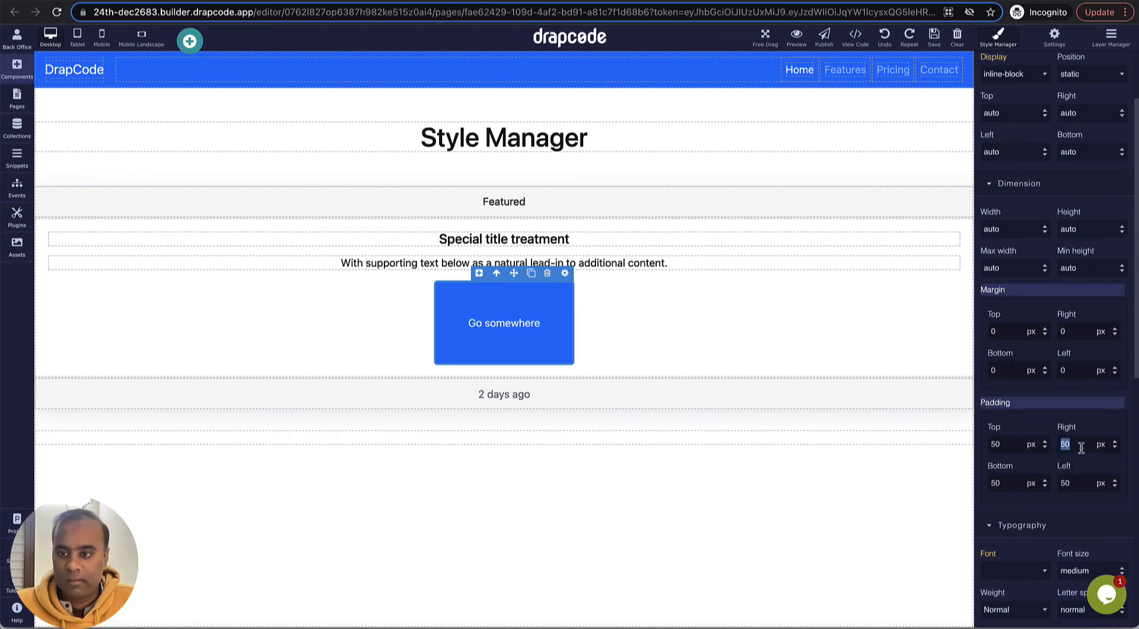
text(0)
key(Return)
double_click(1087, 483)
text(0)
key(Return)
- Set the "Go somewhere" button's top, right and left padding to 10 px and its bottom padding to 20 px
double_click(1007, 444)
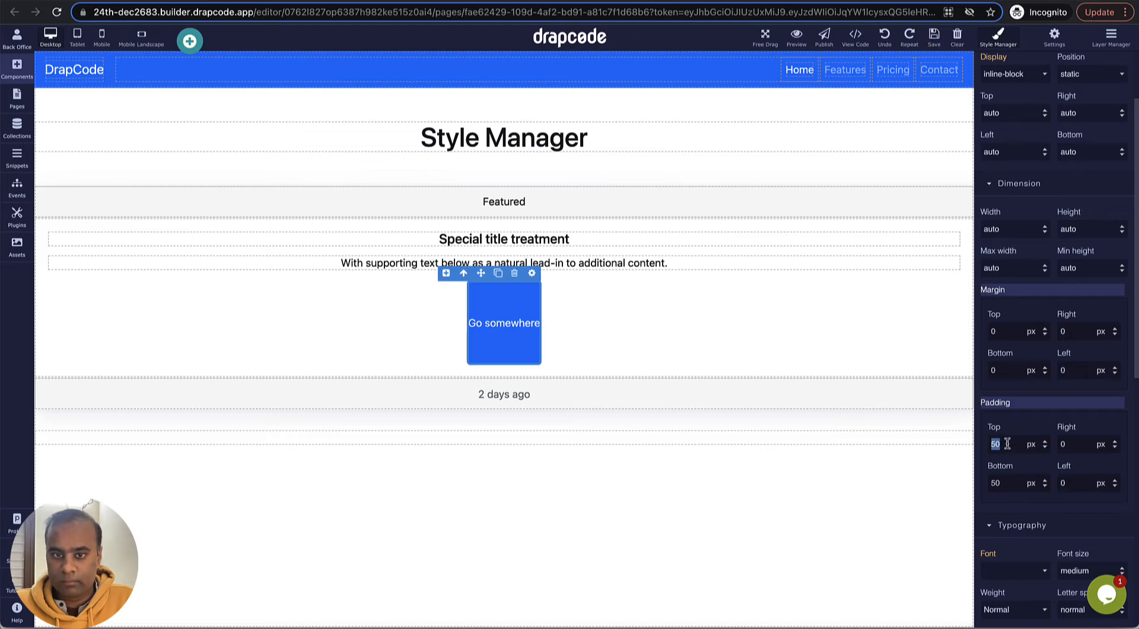
text(10)
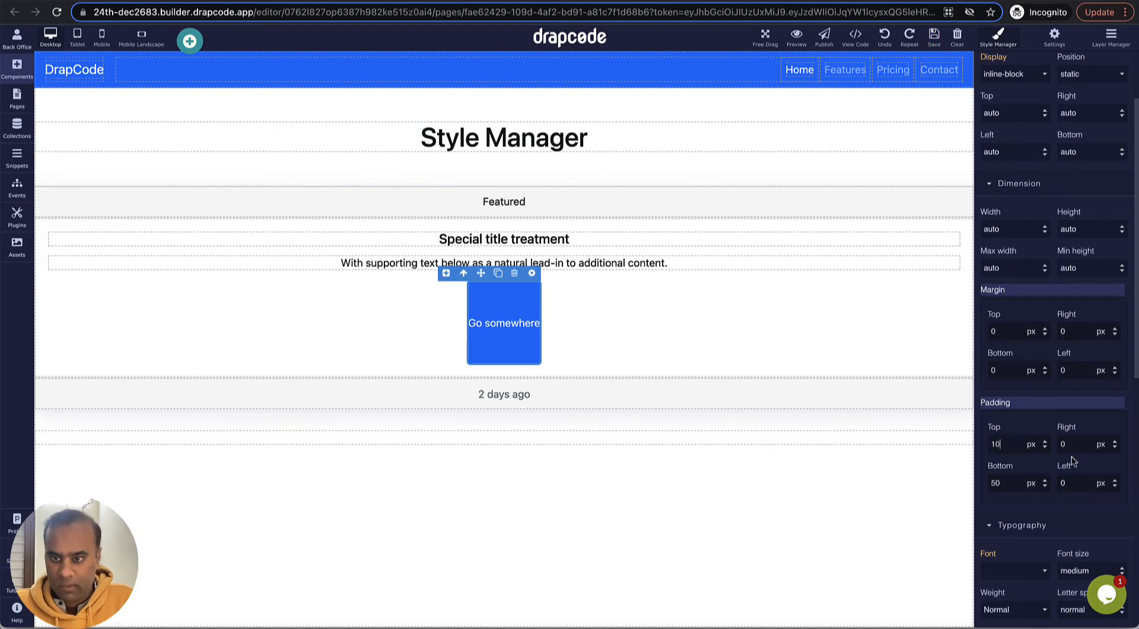
double_click(1074, 446)
text(1)
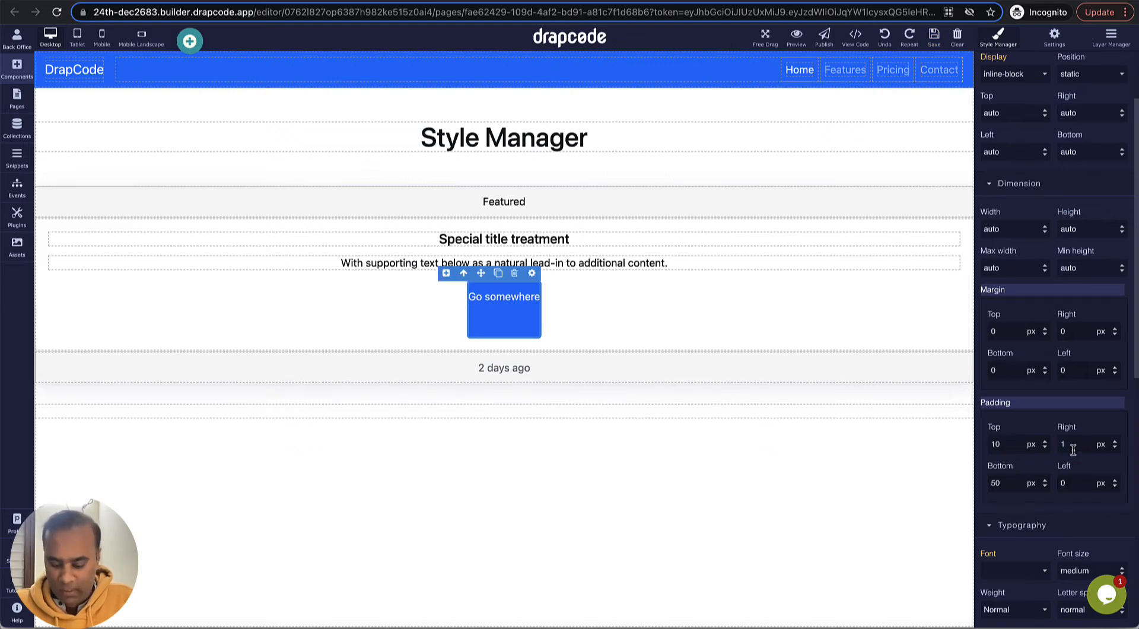
text(0)
double_click(1076, 478)
text(10)
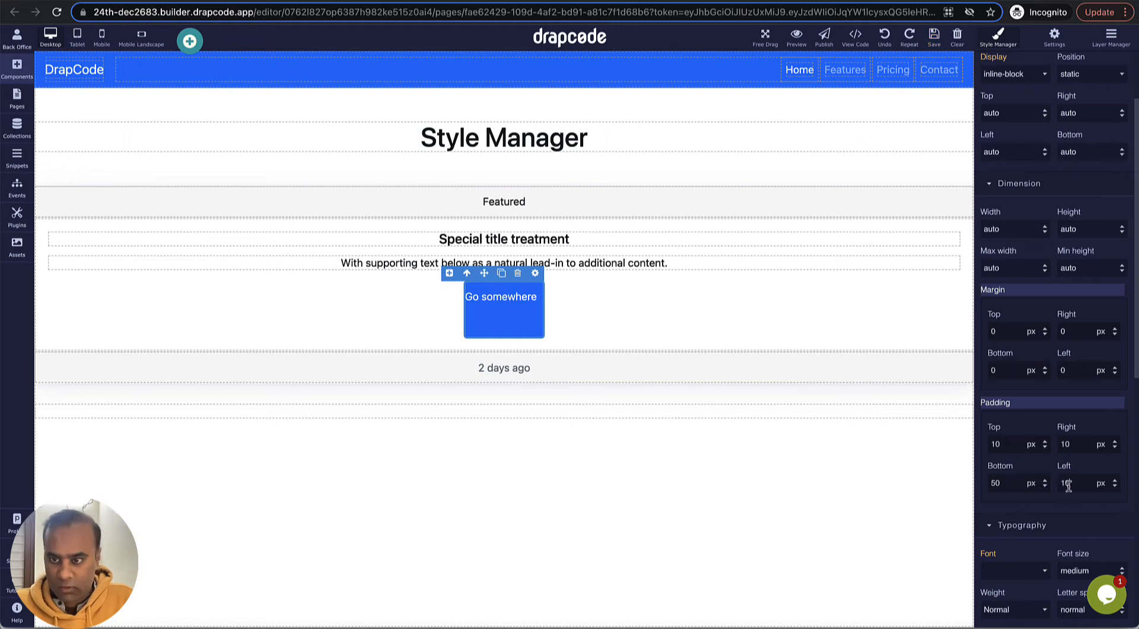
double_click(1011, 487)
text(2)
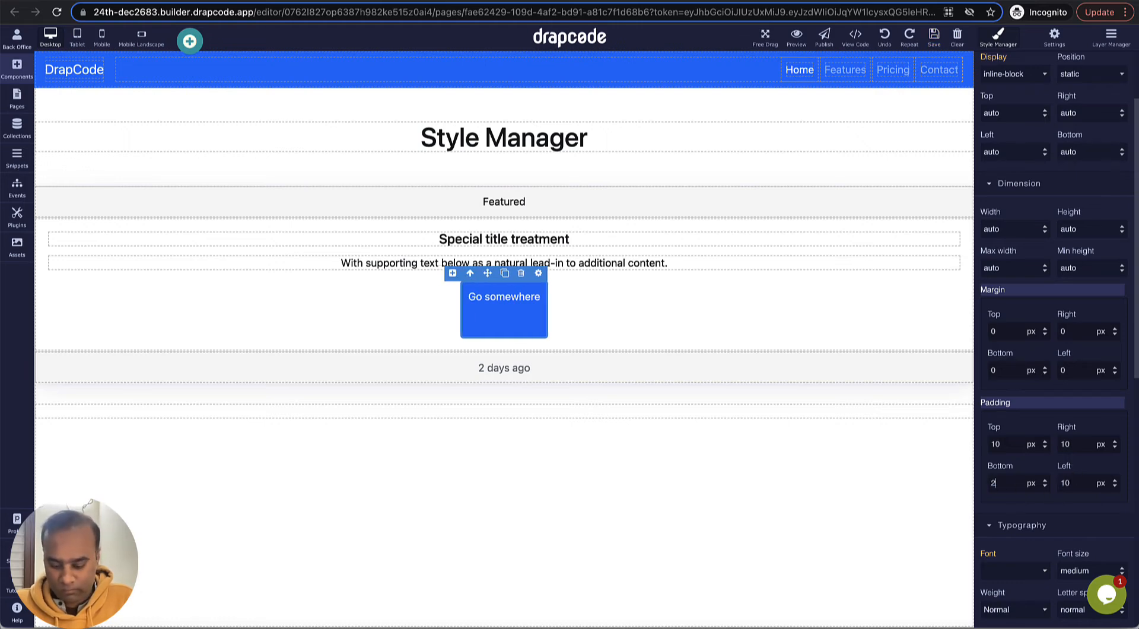
click(1037, 425)
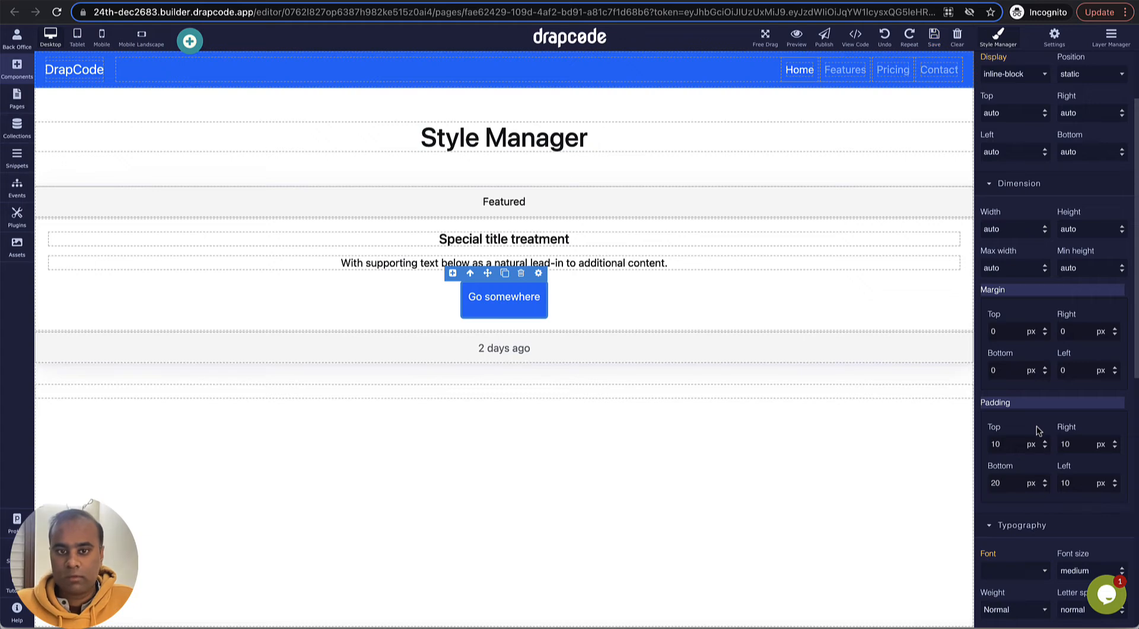
scroll(1055, 437, down, 7)
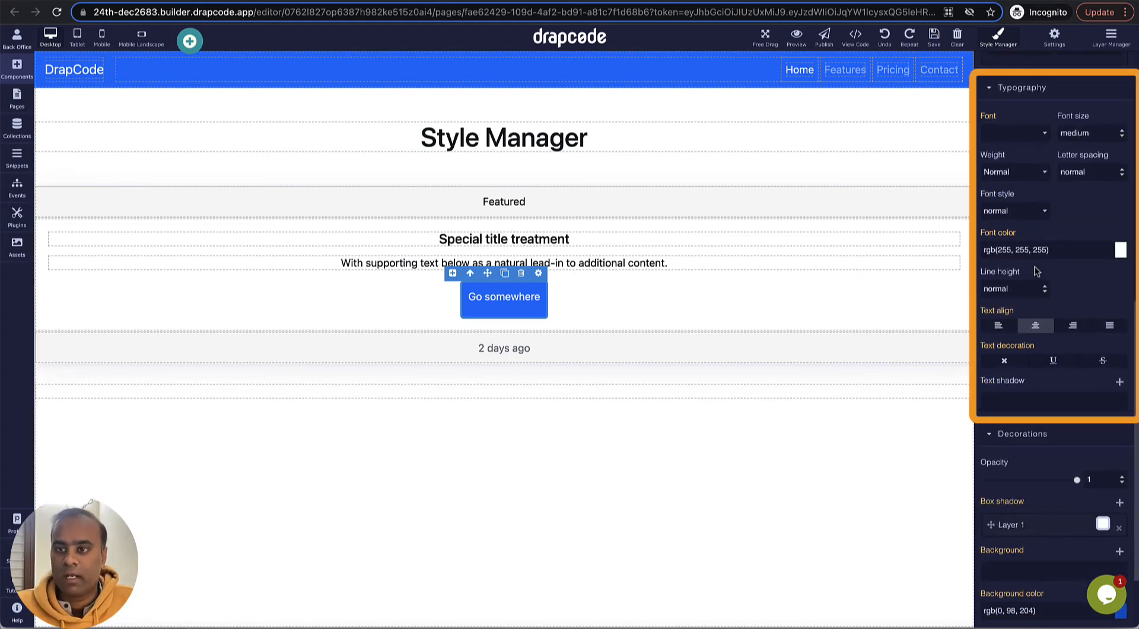
- Set the "Go somewhere" button's font to Delius Unicase
click(1033, 133)
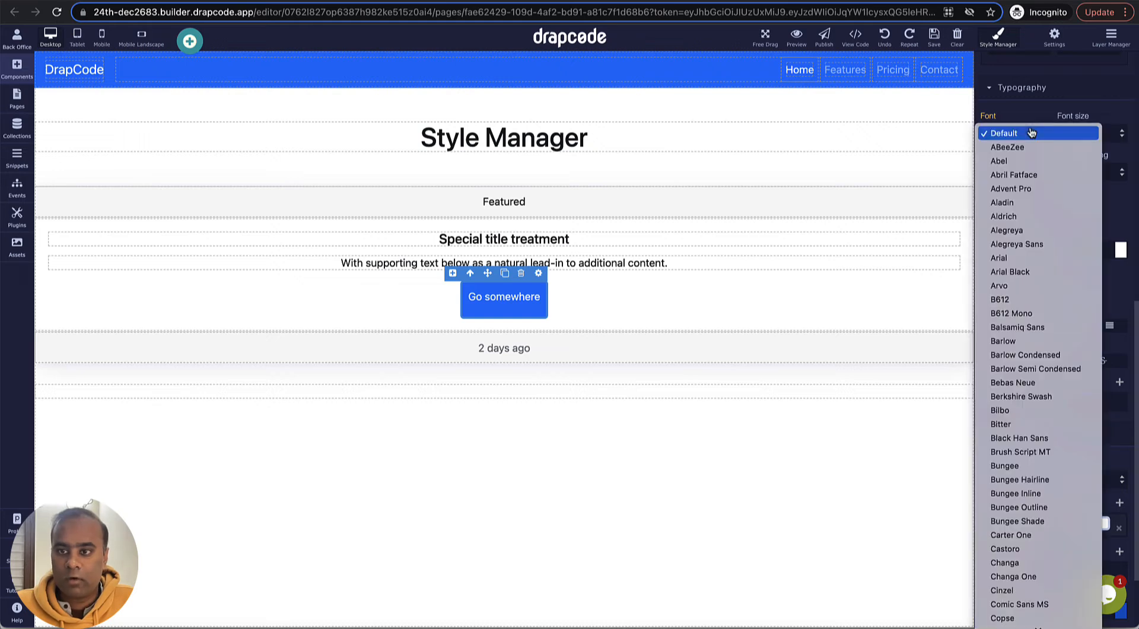
scroll(1016, 261, down, 7)
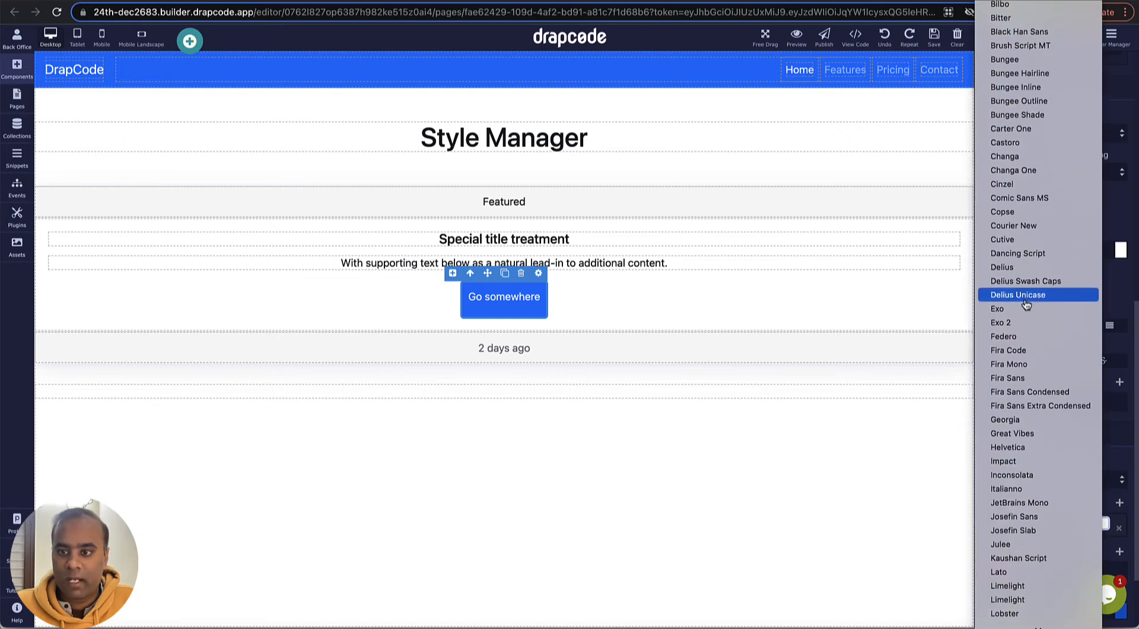
click(1024, 301)
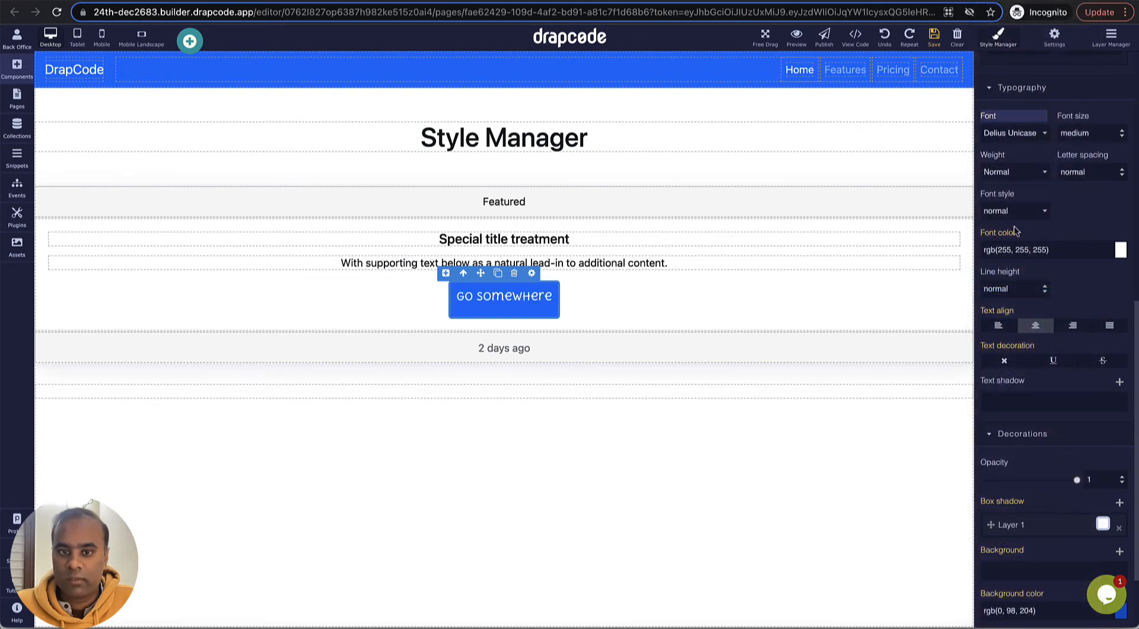
- Set the "Go somewhere" button's font to Noto Serif
click(1023, 133)
scroll(1022, 249, down, 3)
click(1020, 263)
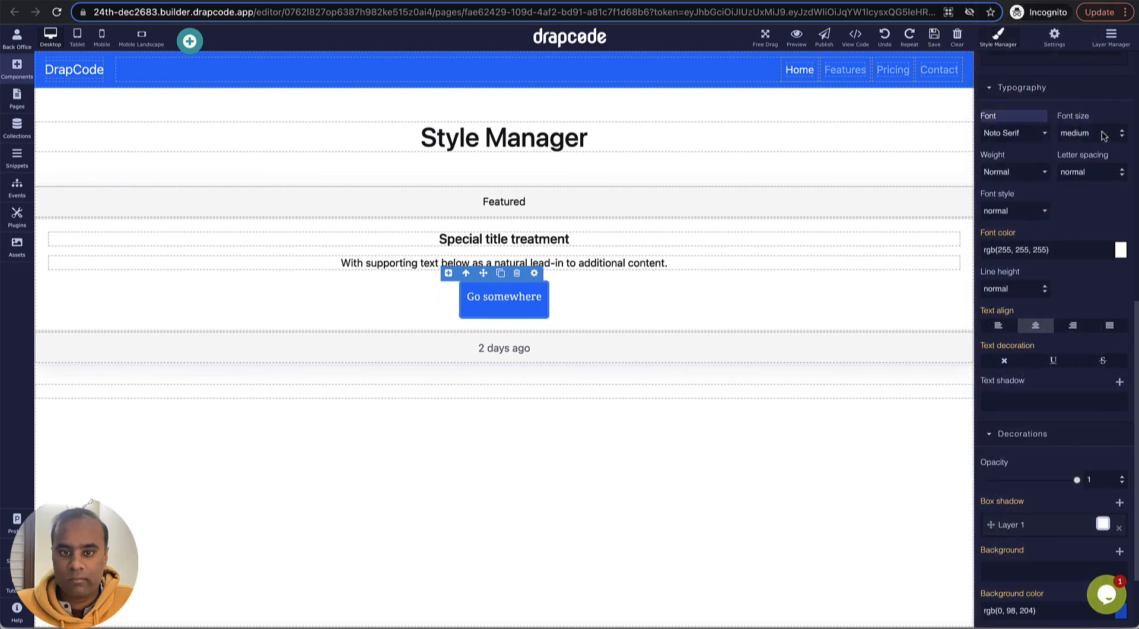
- Set the "Go somewhere" button's font size to 30 px
click(1104, 136)
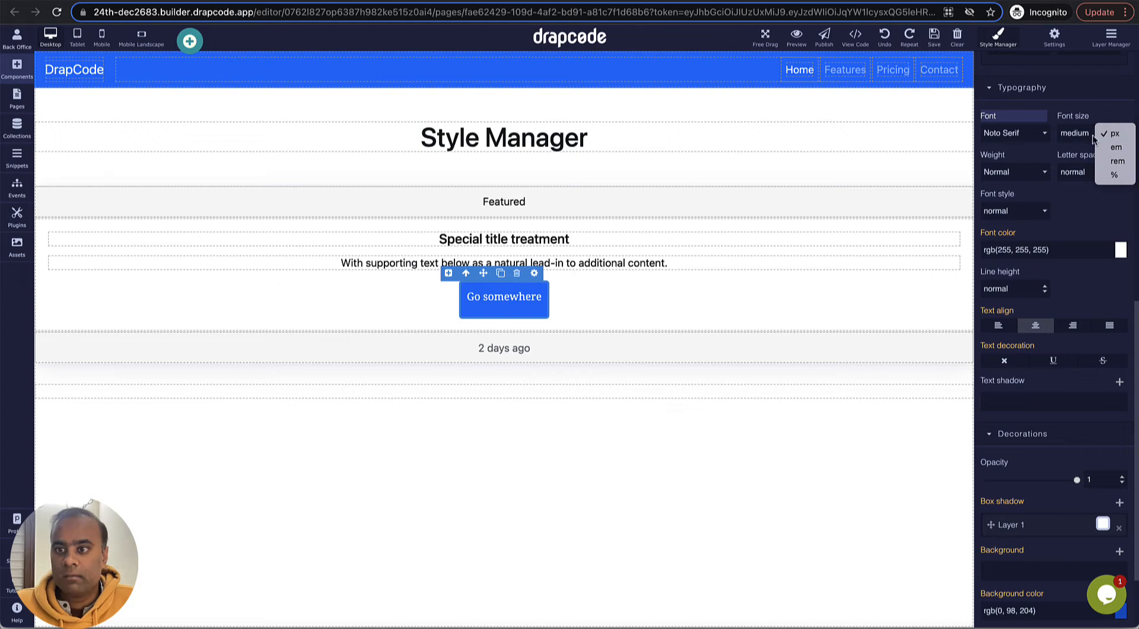
click(1077, 133)
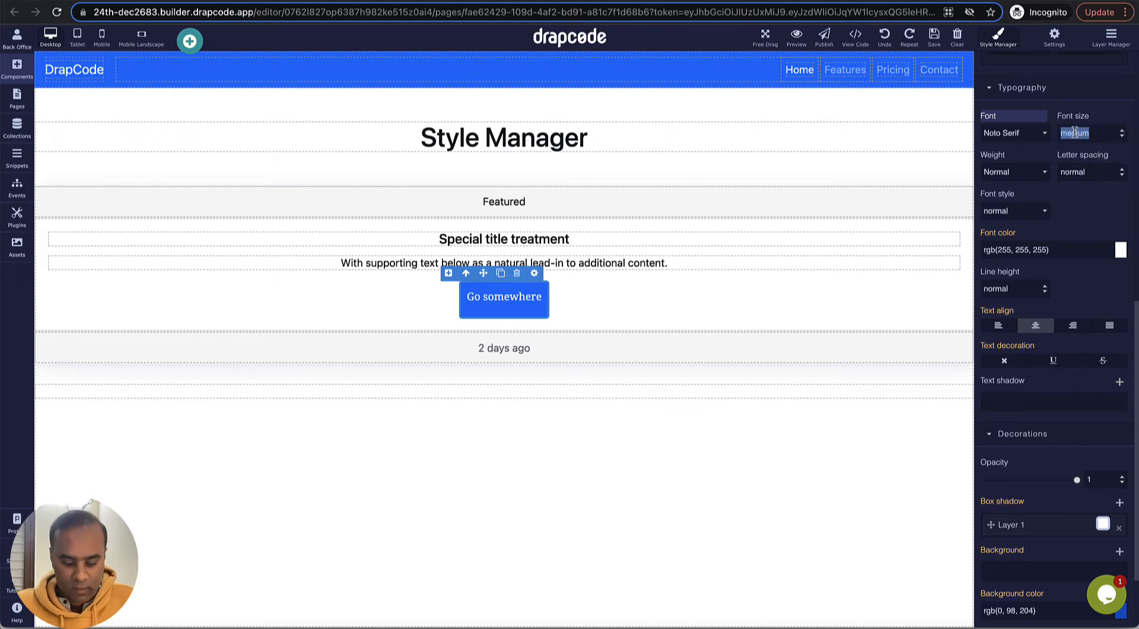
text(30)
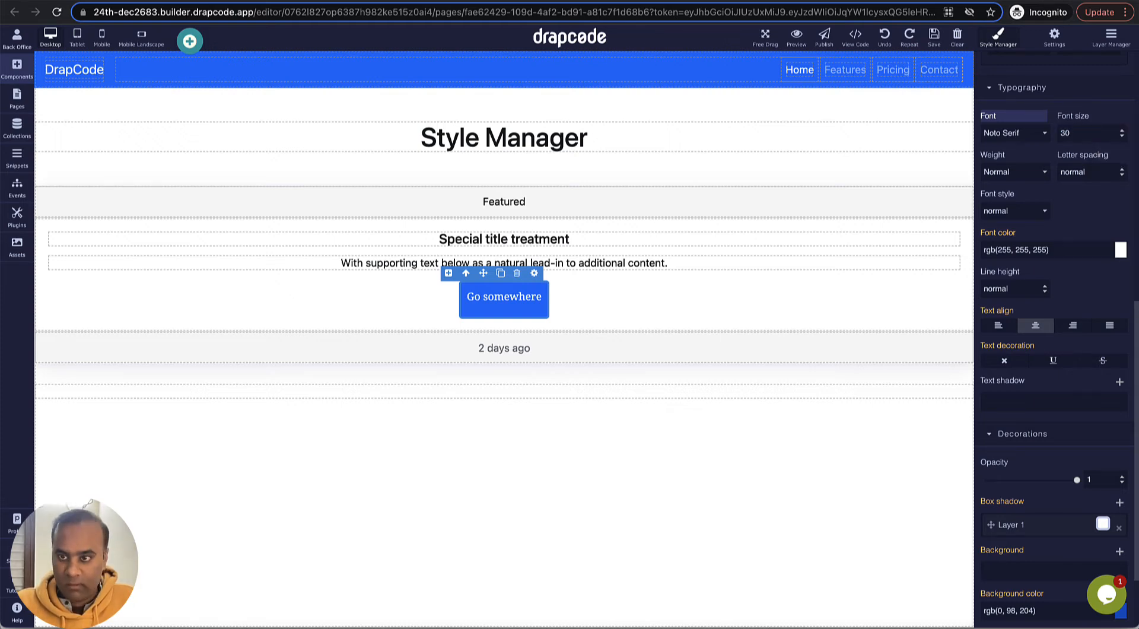
key(Return)
- Try percent as the unit of the button's font size, and return the unit to px
click(1110, 133)
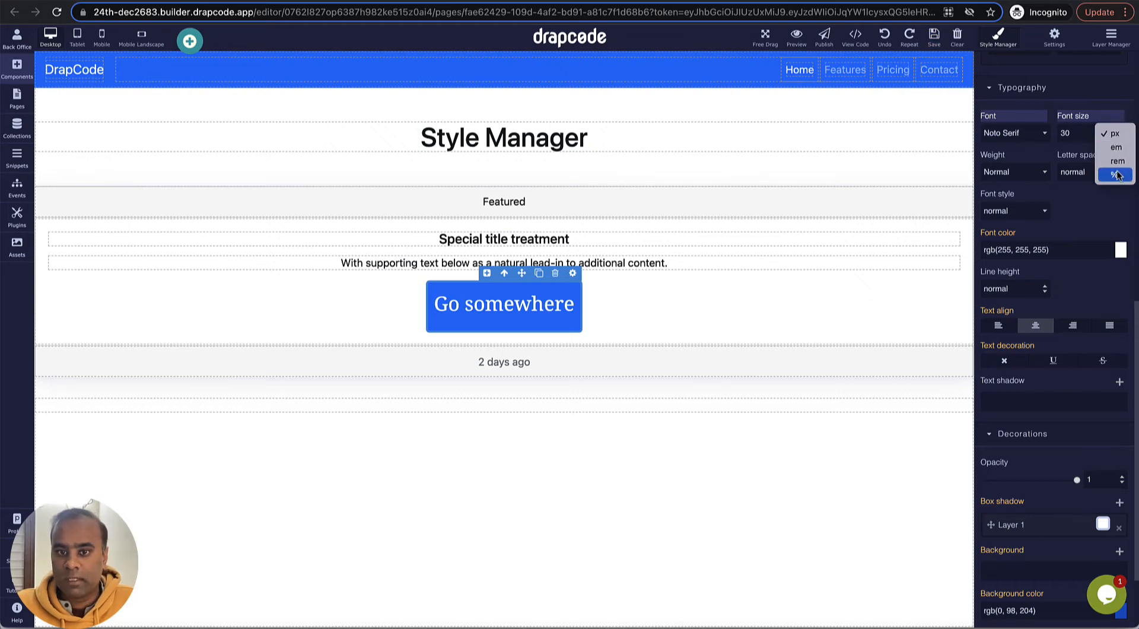
click(1117, 175)
click(1115, 134)
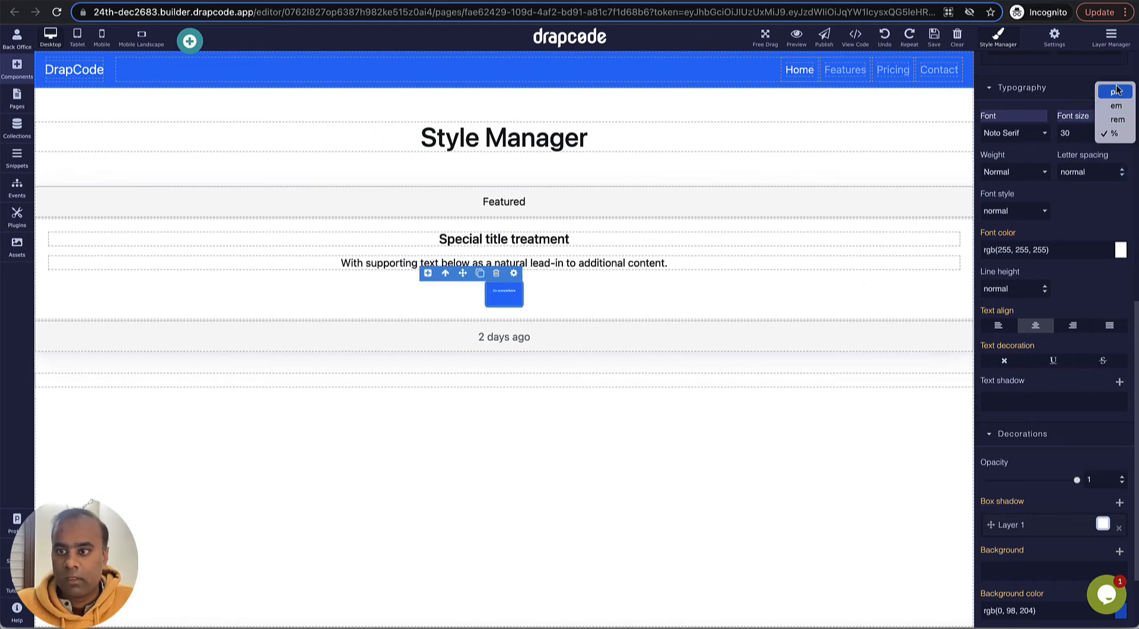
click(1117, 91)
- Try the Medium and Bold font weights on the "Go somewhere" button, and settle on Extra-Bold
click(1028, 172)
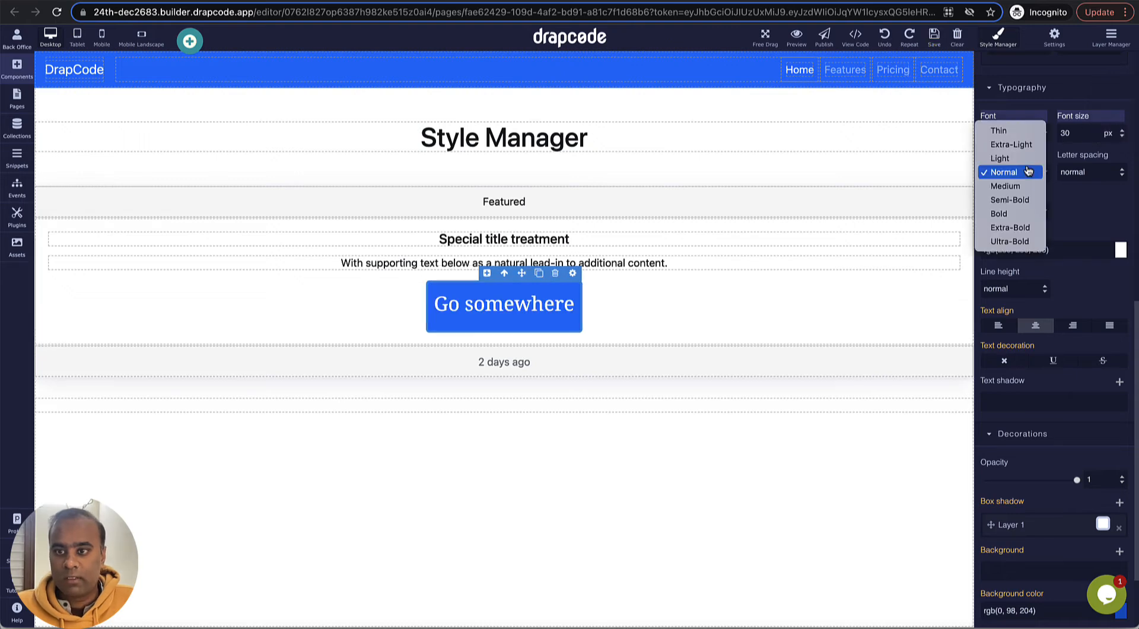
click(1029, 185)
click(1020, 172)
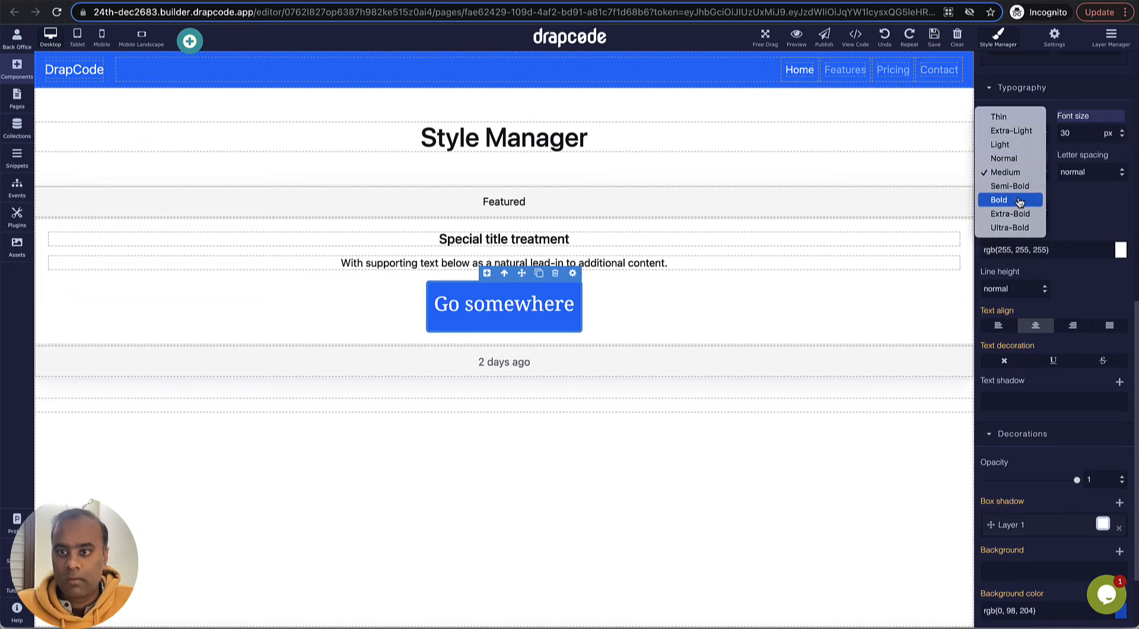
click(1019, 200)
click(1024, 181)
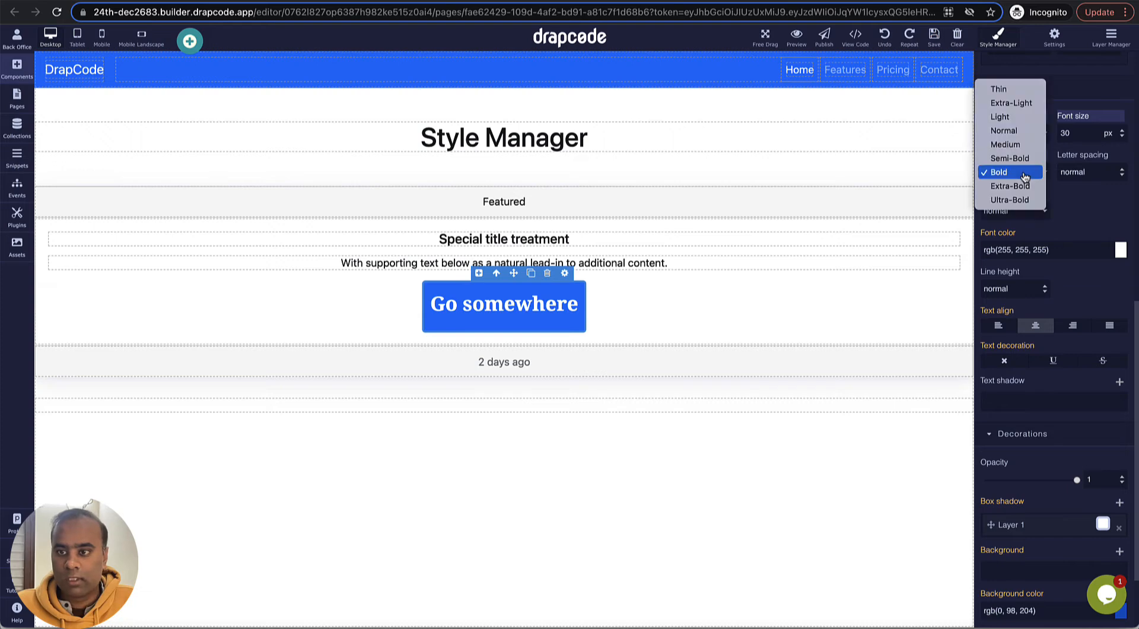
click(1025, 188)
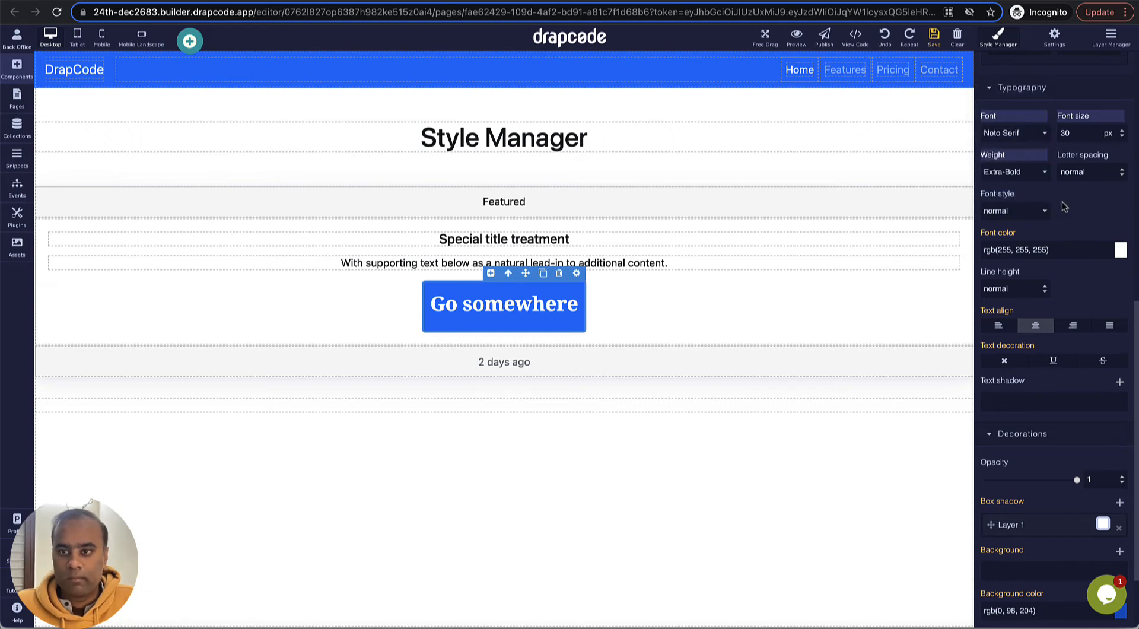
- Set the "Go somewhere" button's letter spacing to 2 px and raise it stepwise to 5 px
double_click(1091, 173)
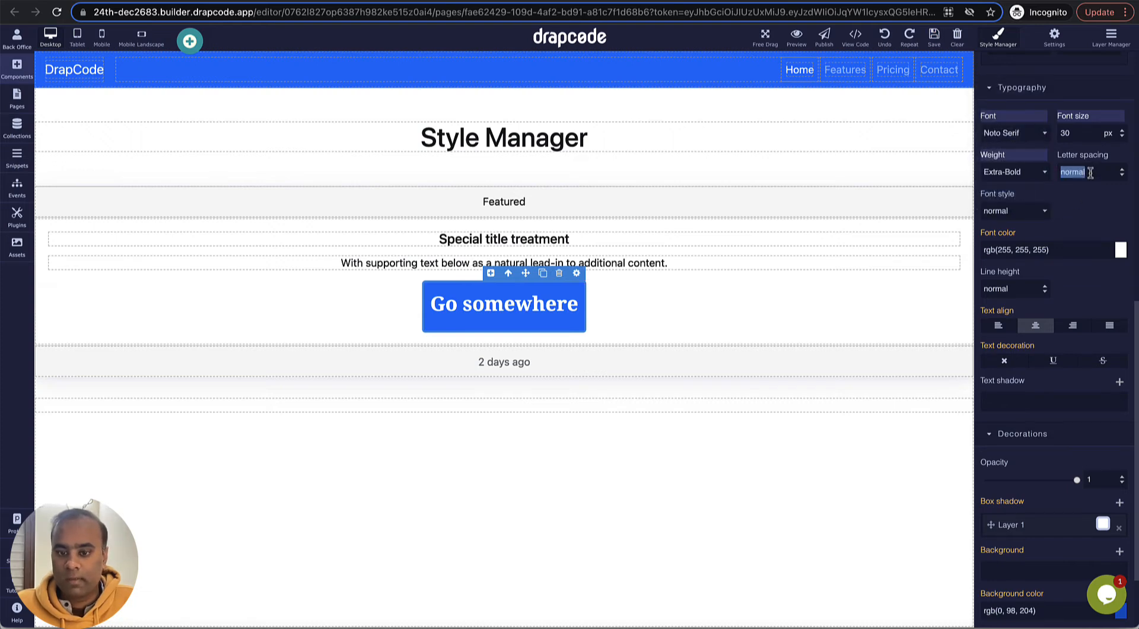
text(2)
key(Return)
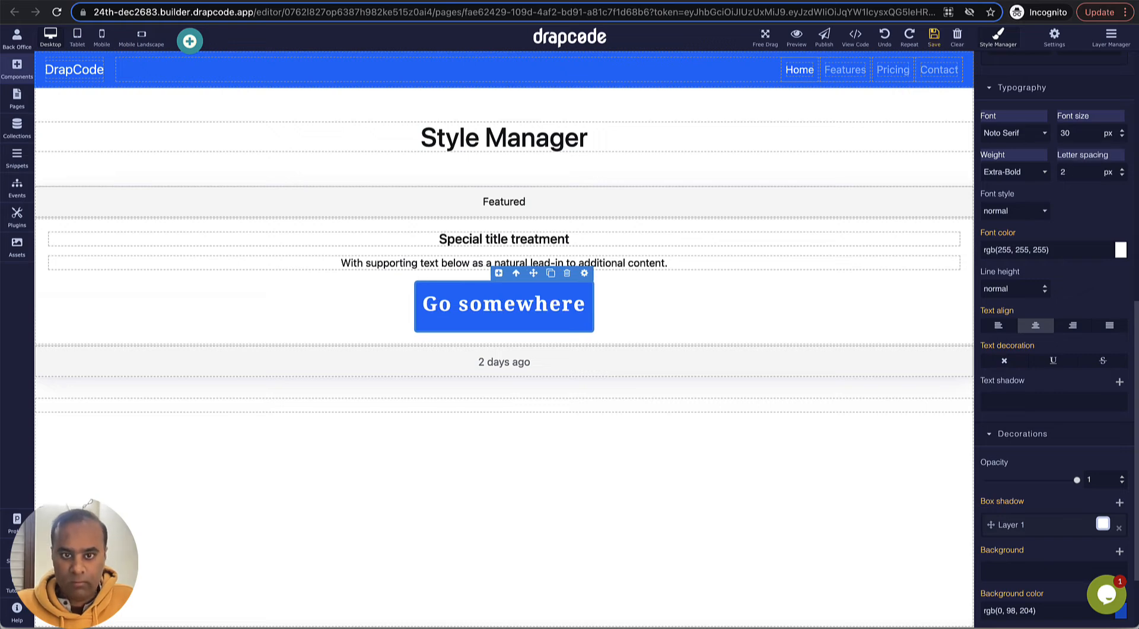
click(1123, 169)
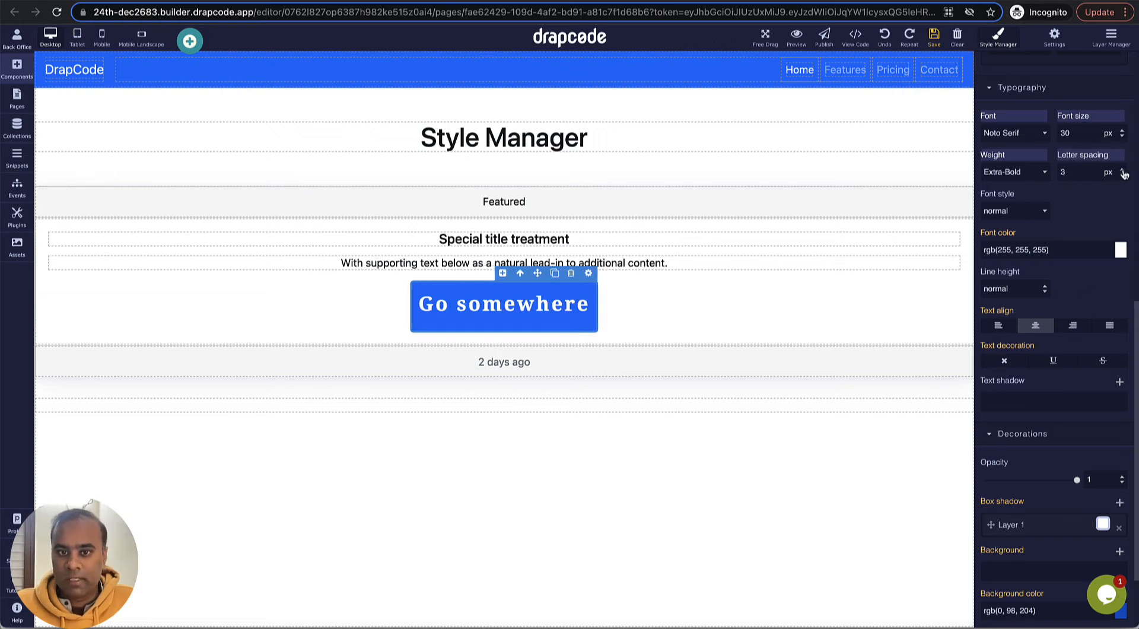
click(1122, 170)
click(1122, 170)
- Try the oblique font style on the "Go somewhere" button, and settle on italic
click(1036, 212)
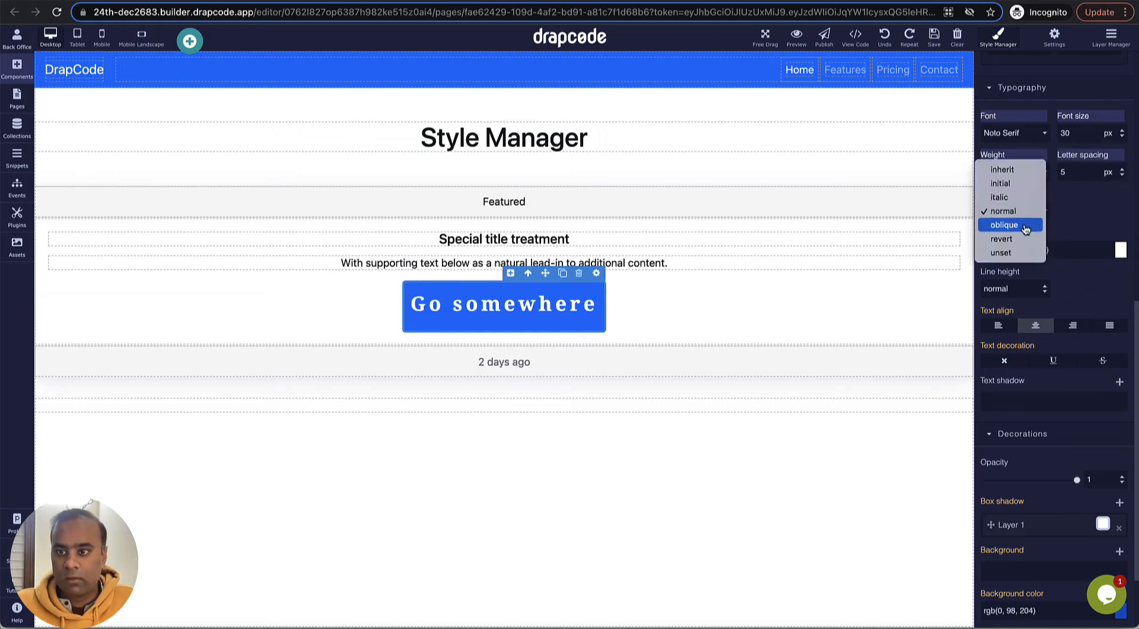
click(1049, 223)
click(1032, 215)
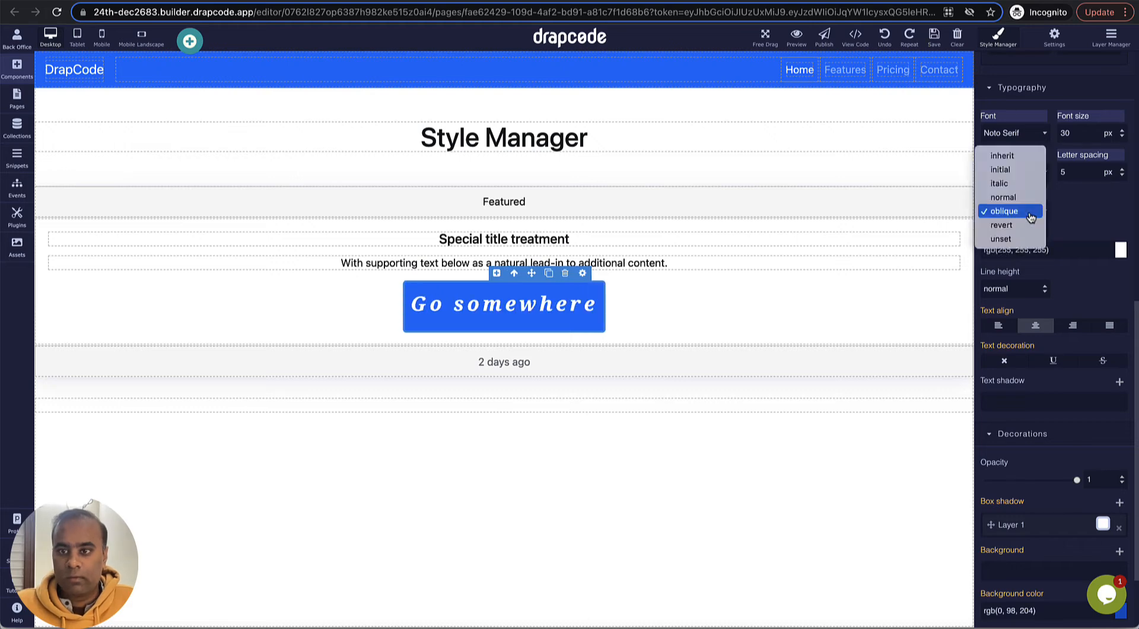
click(1018, 185)
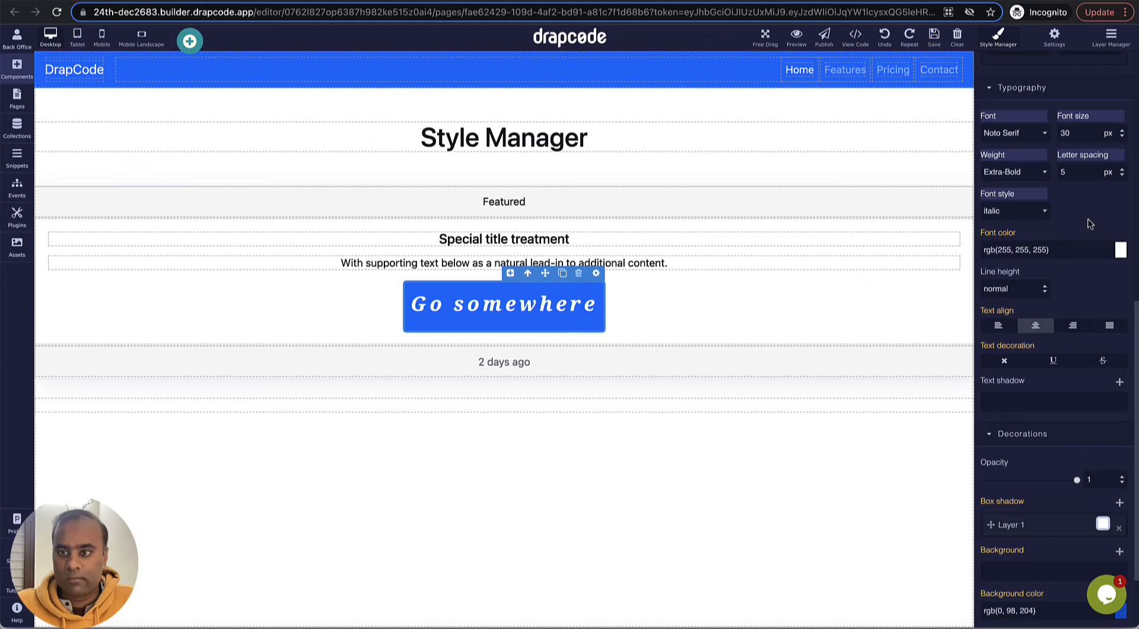
- Try red, blue and orange shades as the button's font color, and apply the yellow-green #bbeb08
scroll(1091, 223, down, 1)
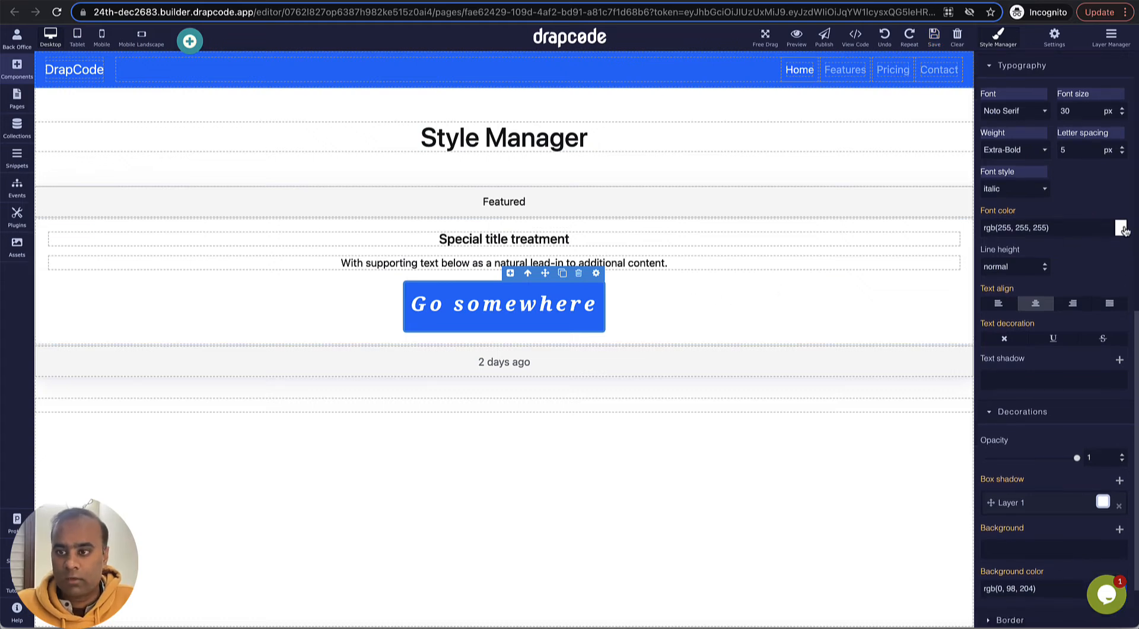
click(1121, 229)
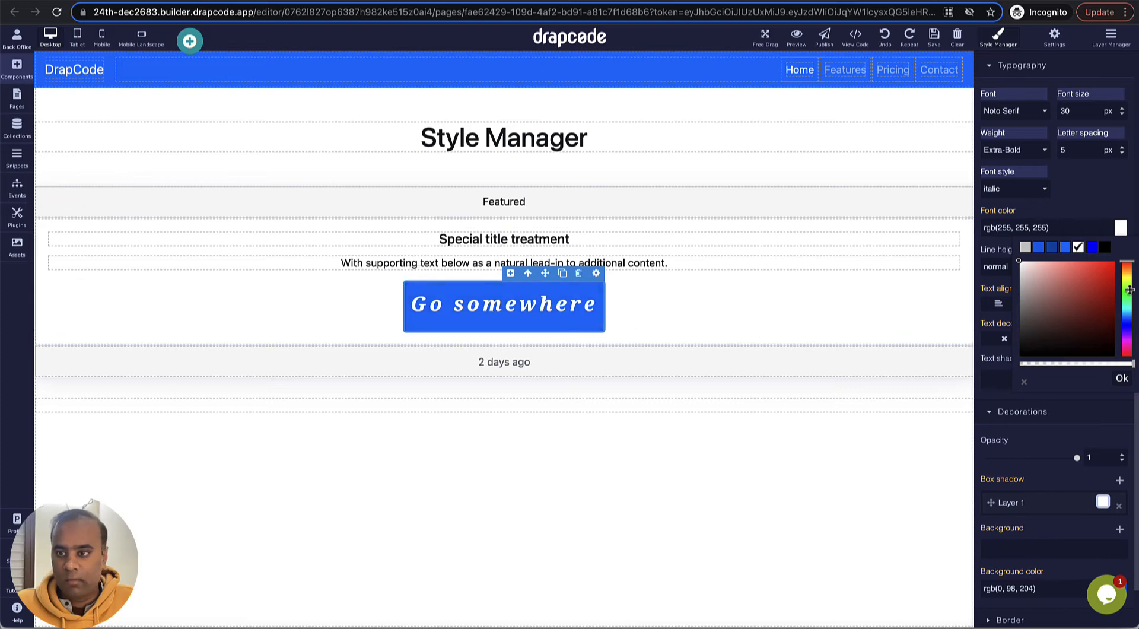
click(1109, 275)
click(1089, 316)
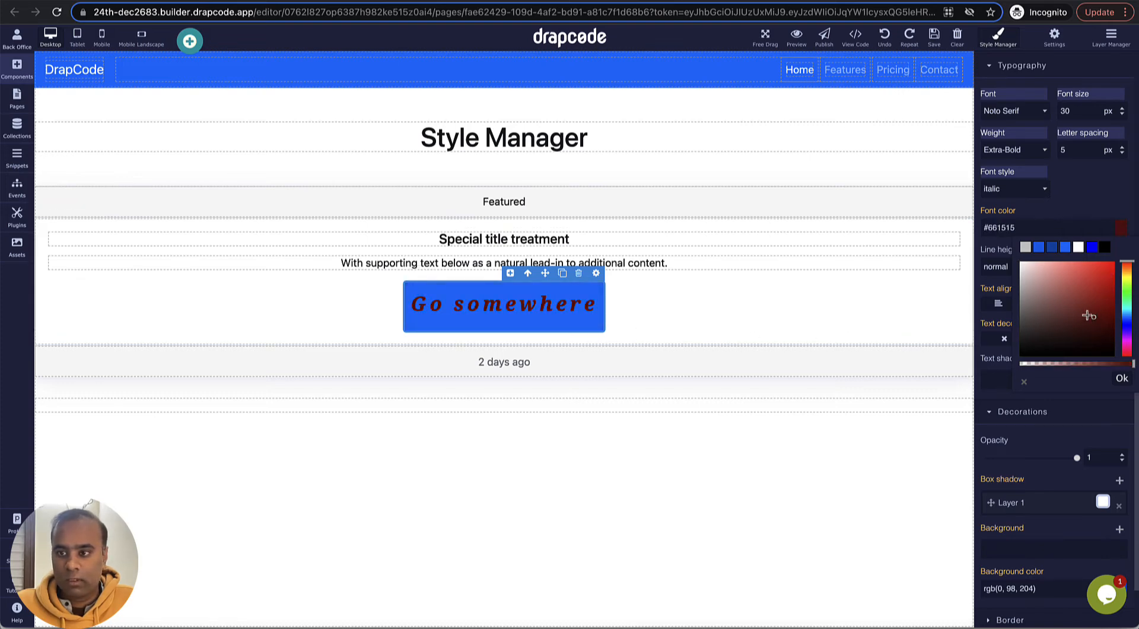
click(1107, 280)
click(1128, 315)
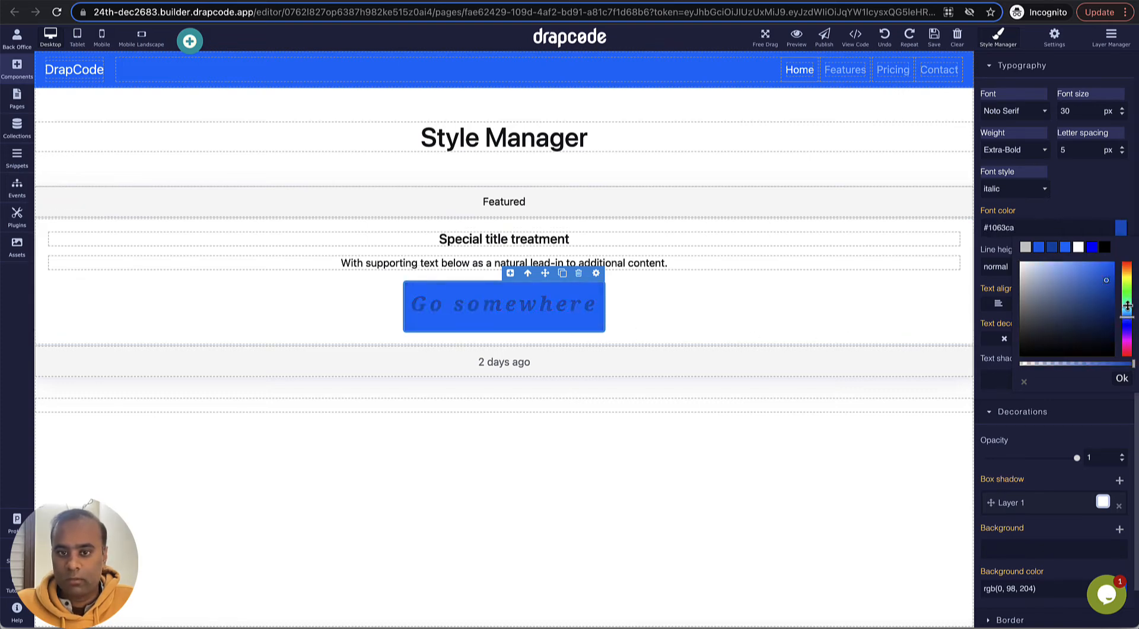
click(1127, 300)
click(1127, 268)
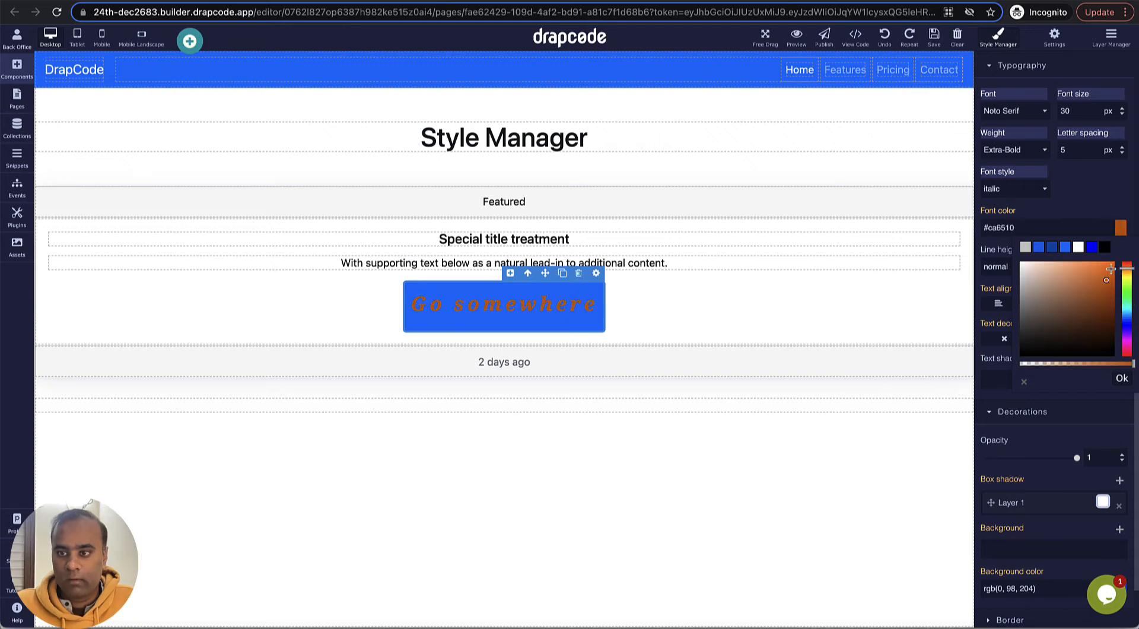
click(1111, 269)
click(1127, 279)
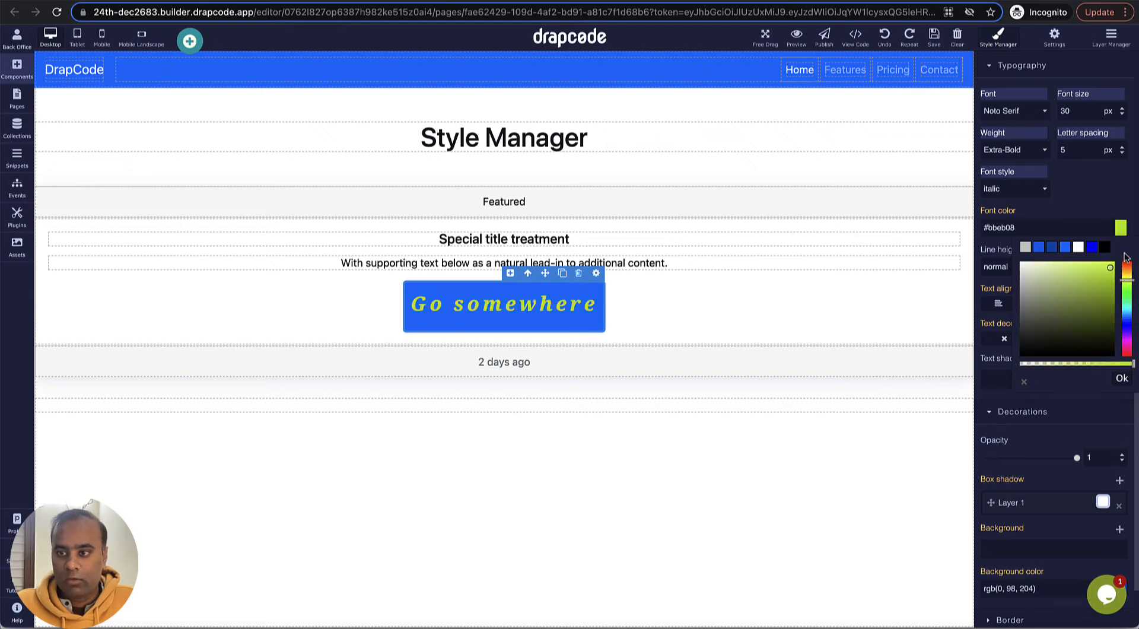
click(1122, 378)
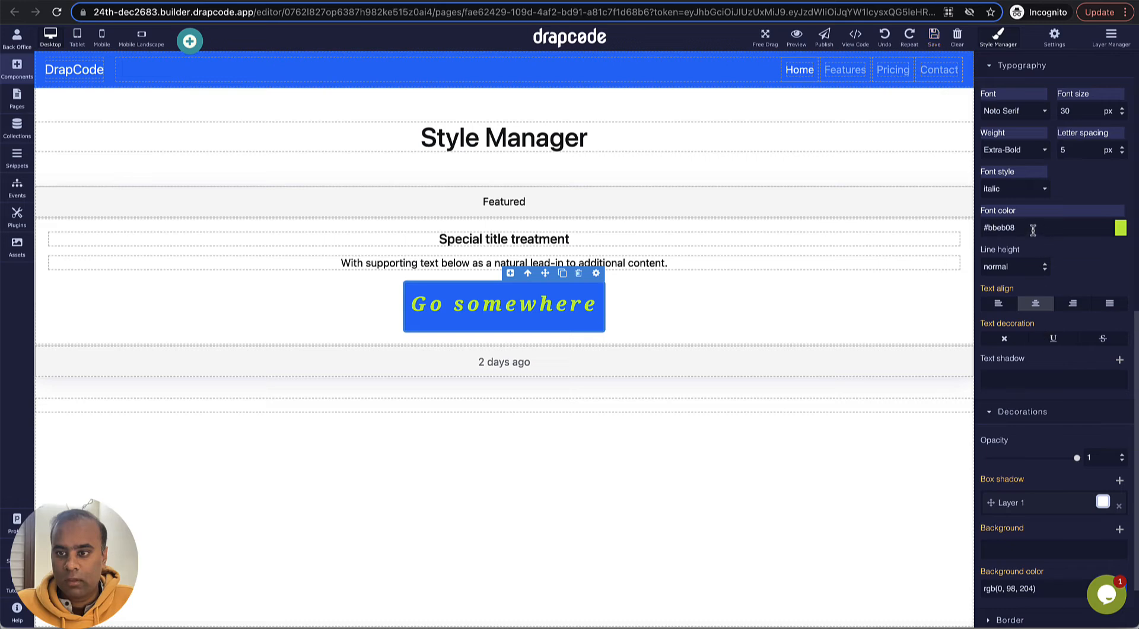
- Set the "Go somewhere" button's font color to #ffffff
double_click(1004, 228)
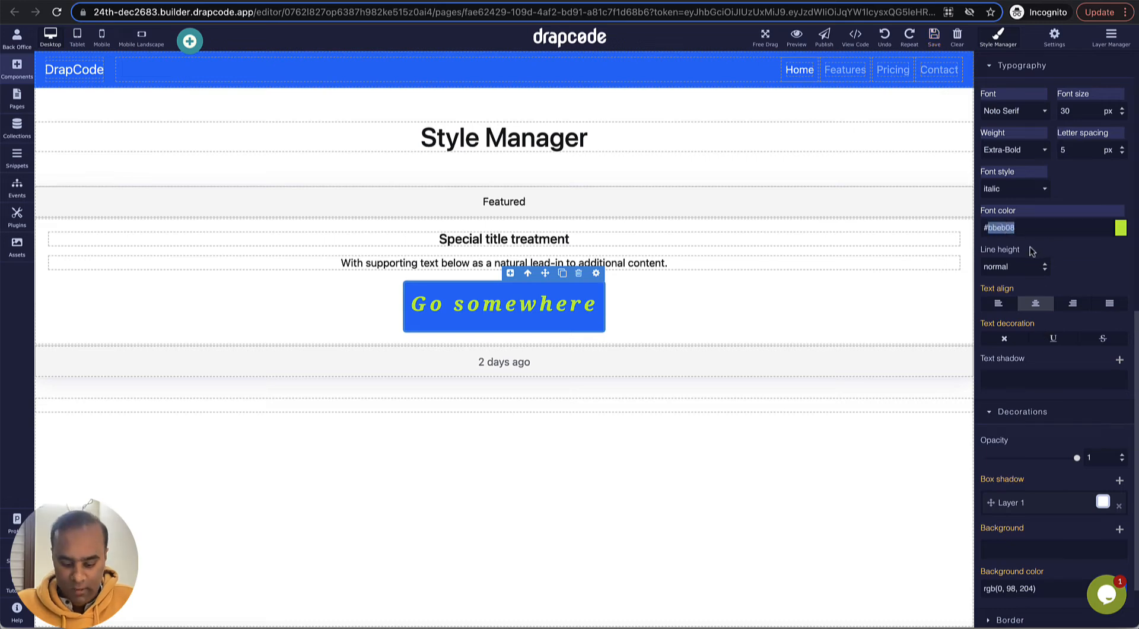
text(ffffff)
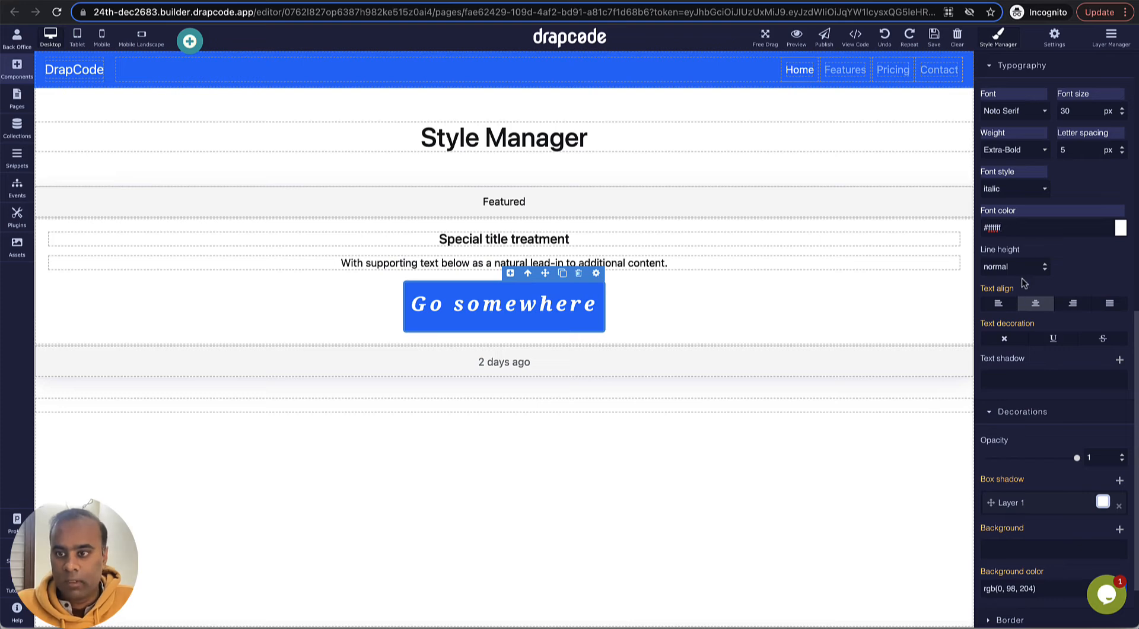
- Set the "Go somewhere" button's line height to 30 px and raise it stepwise to 34 px
click(1024, 269)
click(1047, 270)
double_click(996, 269)
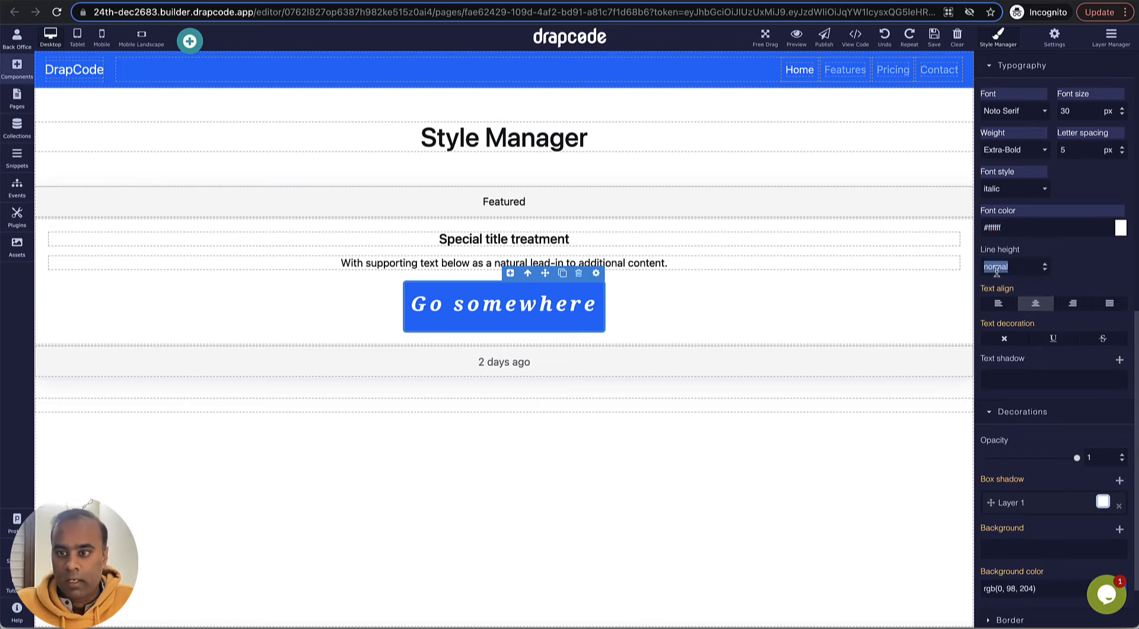
text(30)
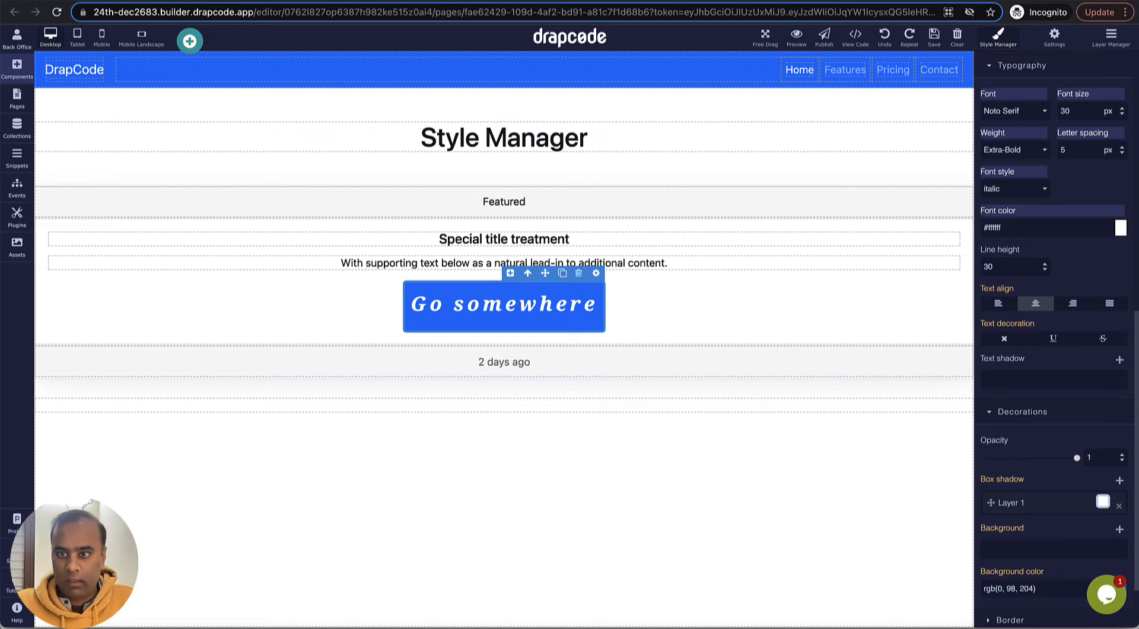
key(Return)
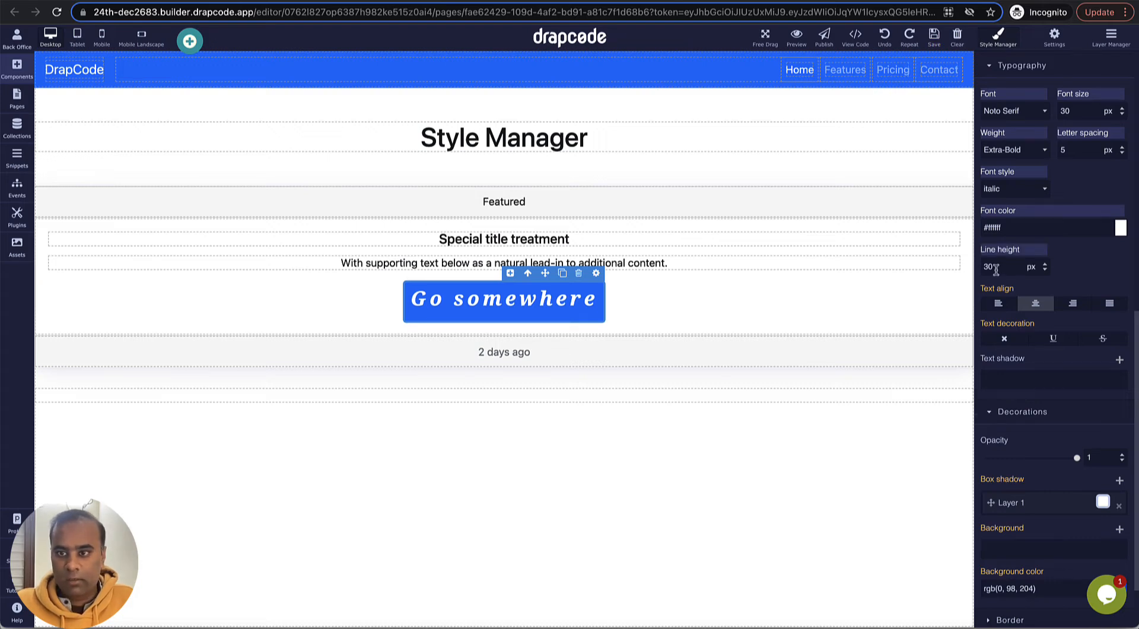
click(1046, 264)
click(1047, 264)
click(1046, 264)
click(1046, 264)
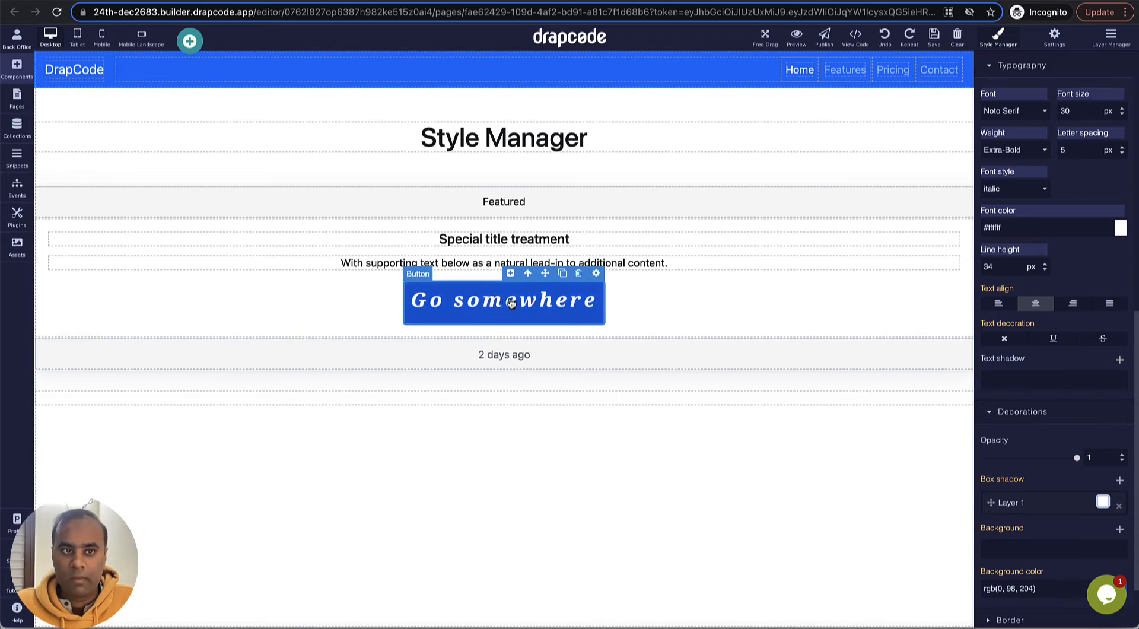
- Reselect the "Go somewhere" button and widen it to roughly three fifths of the card's width
click(720, 260)
click(559, 305)
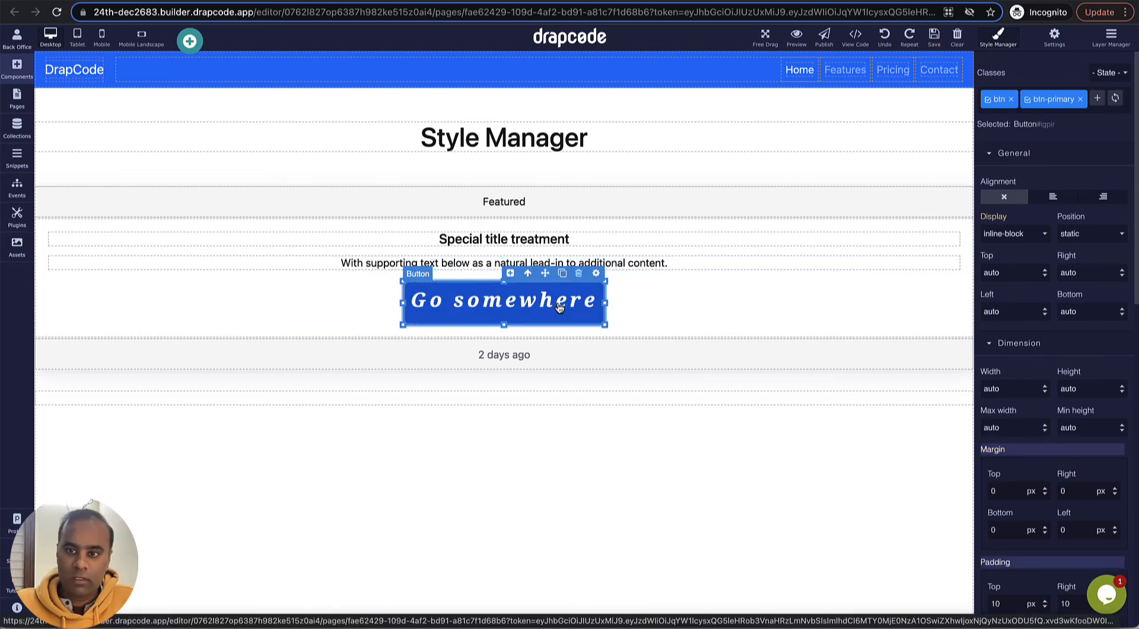
scroll(1032, 350, down, 10)
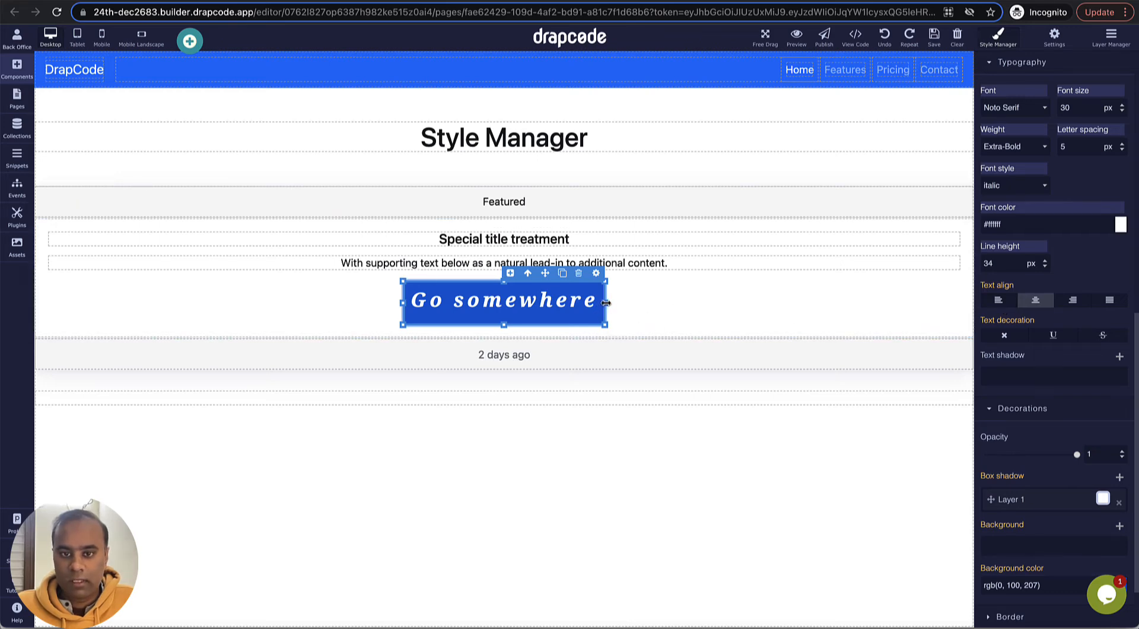
drag(605, 303, 860, 313)
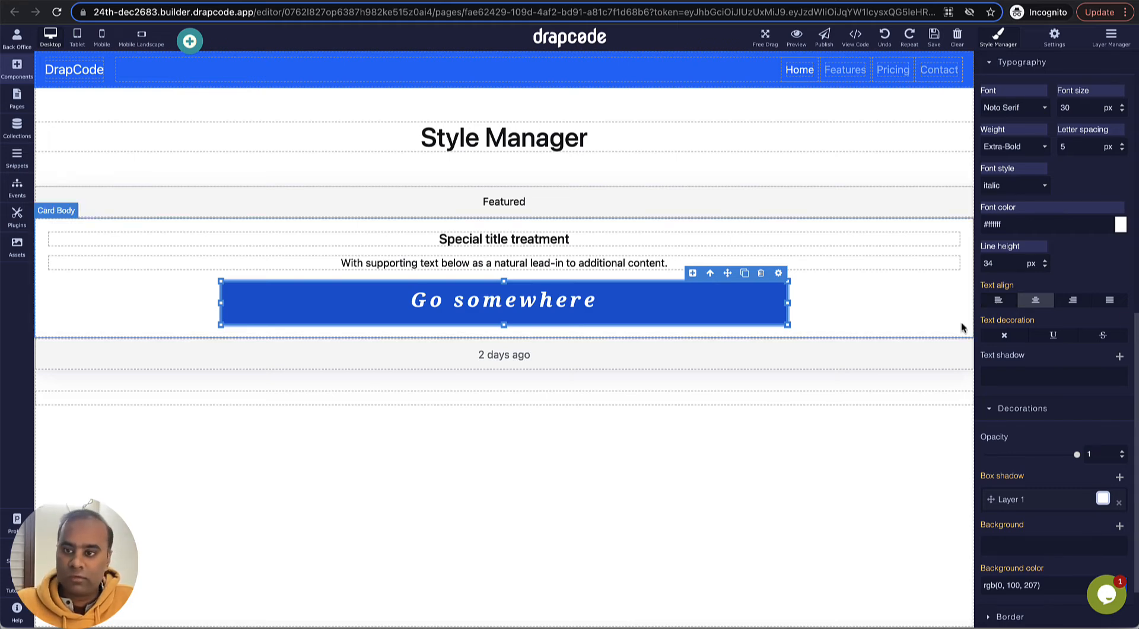
- Try left and right alignment on the "Go somewhere" button and reset its alignment to none
scroll(1089, 256, up, 10)
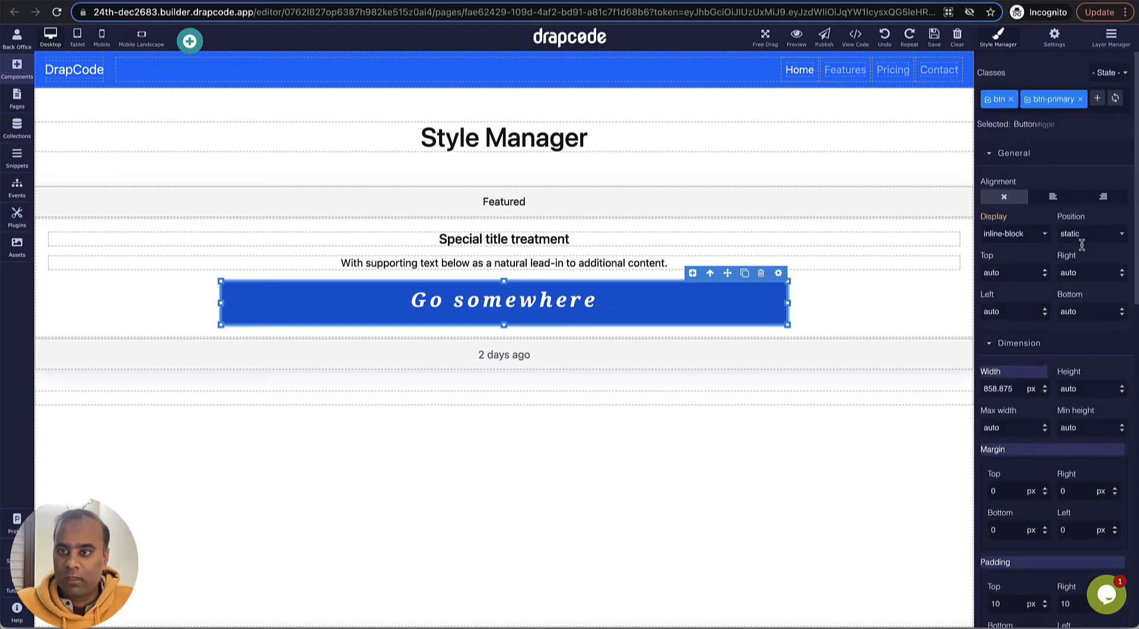
click(1053, 200)
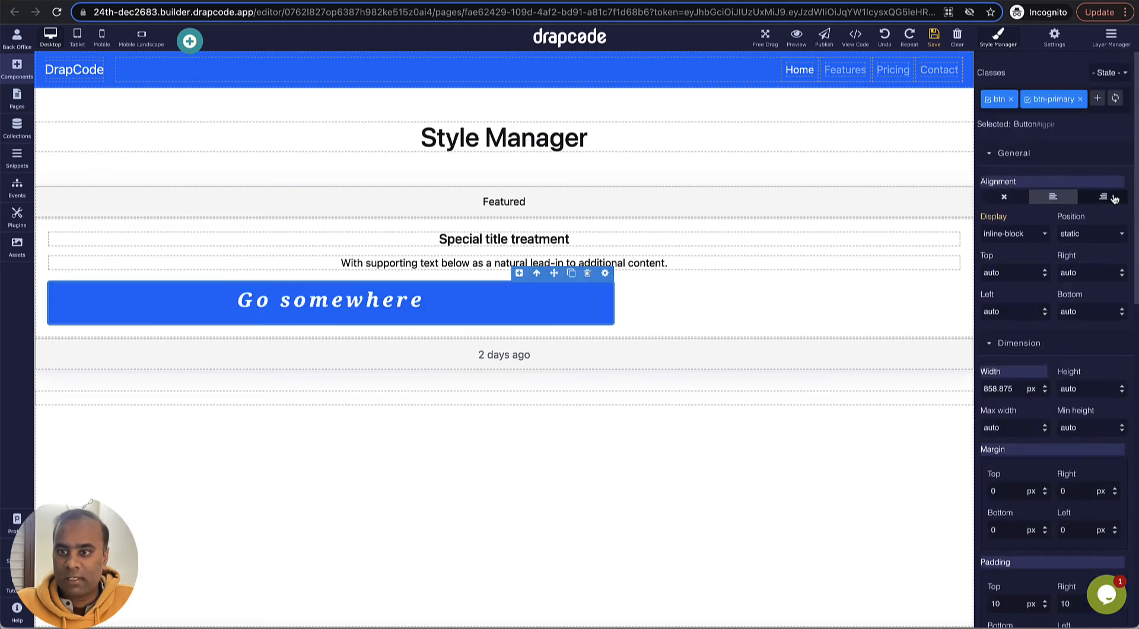
click(1108, 199)
click(1063, 201)
click(1005, 198)
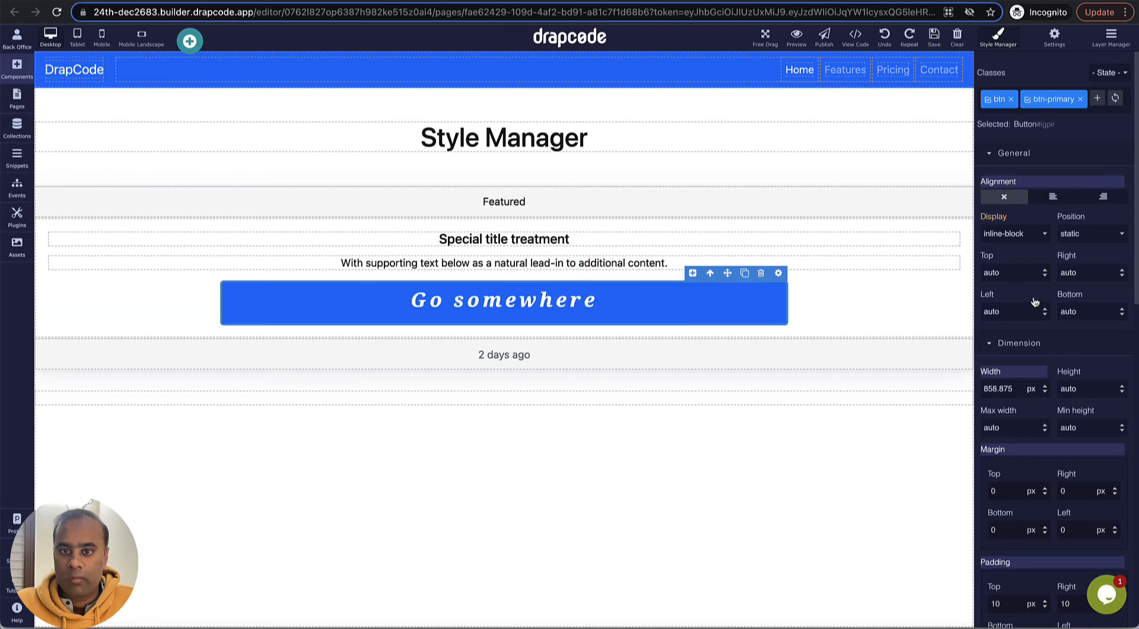
- Try left, right and justified text alignment and an underline on the button, restoring centered text without decoration
scroll(1014, 273, down, 10)
scroll(1014, 275, up, 1)
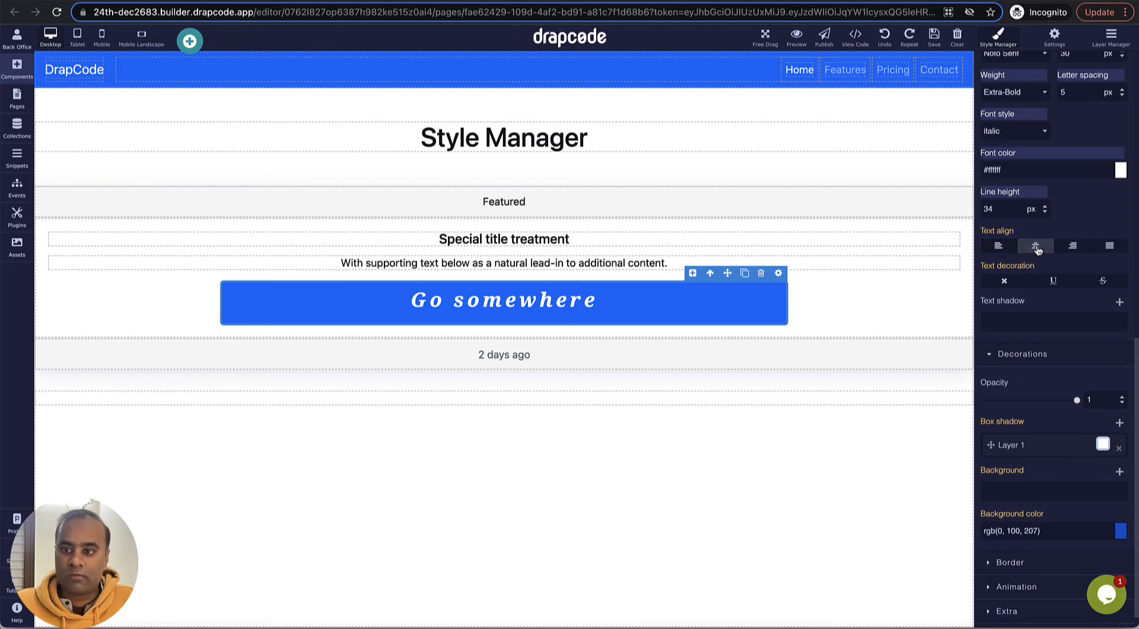
click(1000, 249)
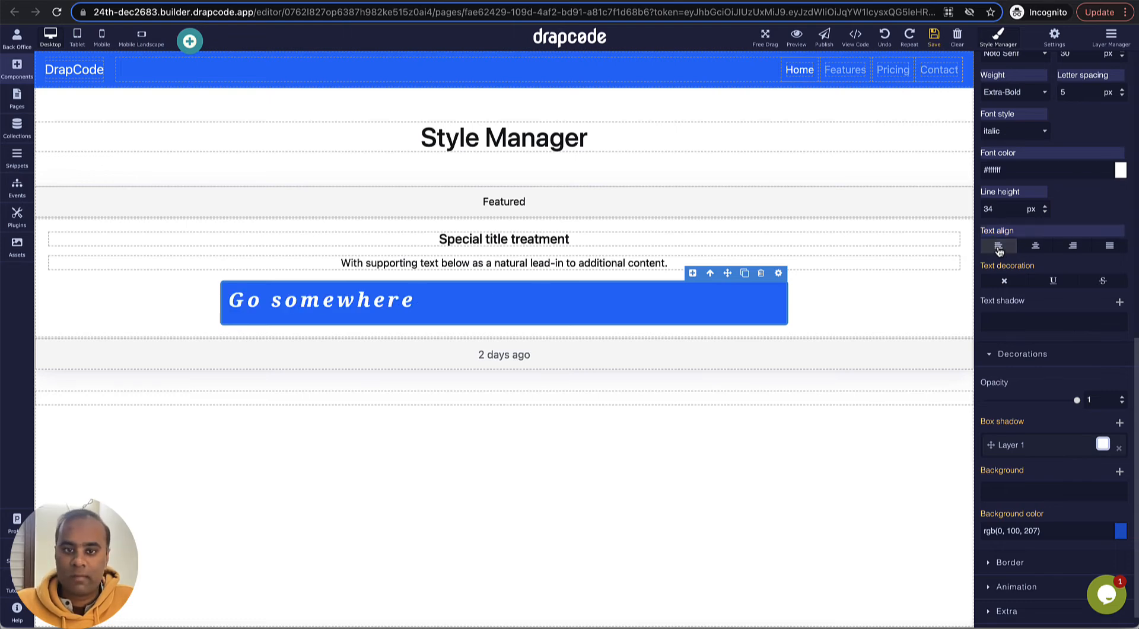
click(1074, 250)
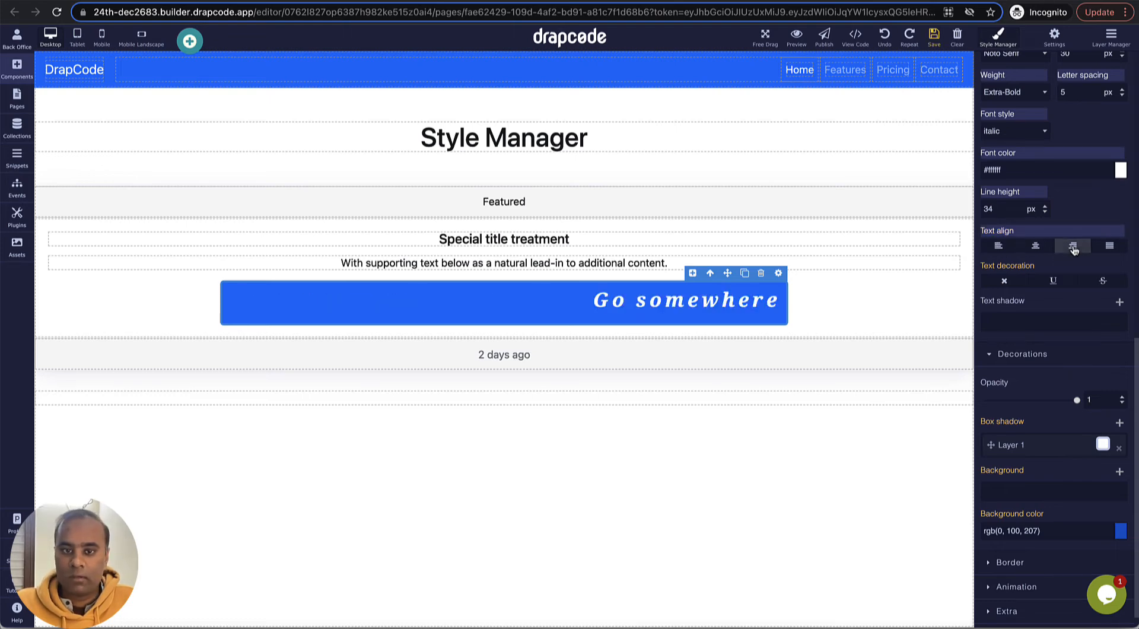
click(1112, 248)
click(1037, 247)
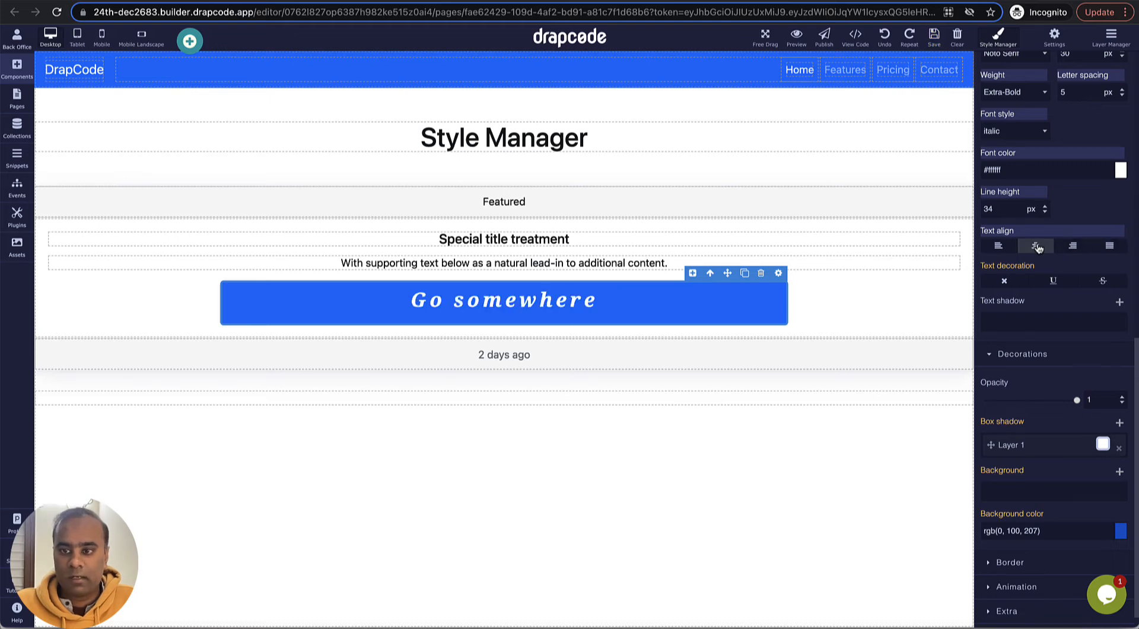
click(1054, 284)
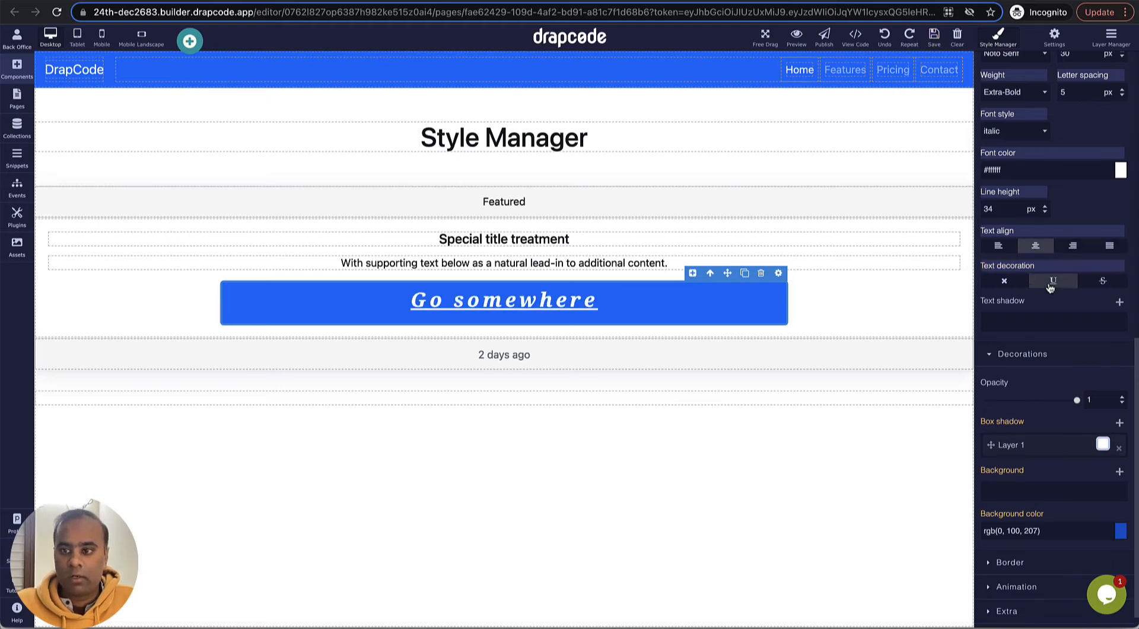
click(1006, 283)
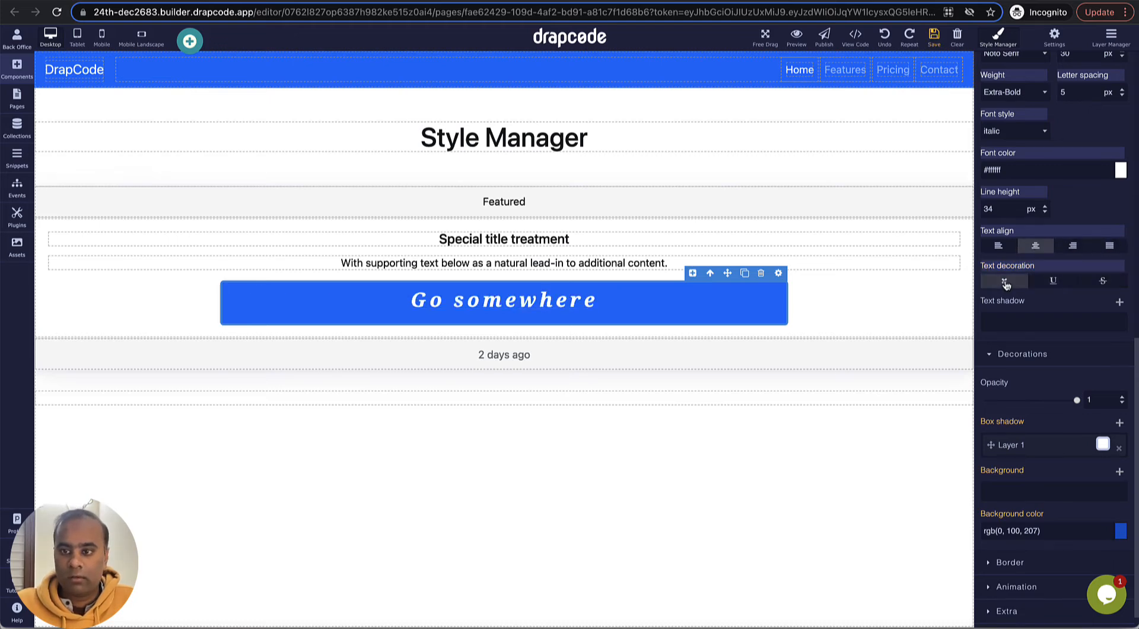
- Add a text shadow to the "Go somewhere" button with X and Y positions of 5 px
click(1120, 302)
double_click(1012, 364)
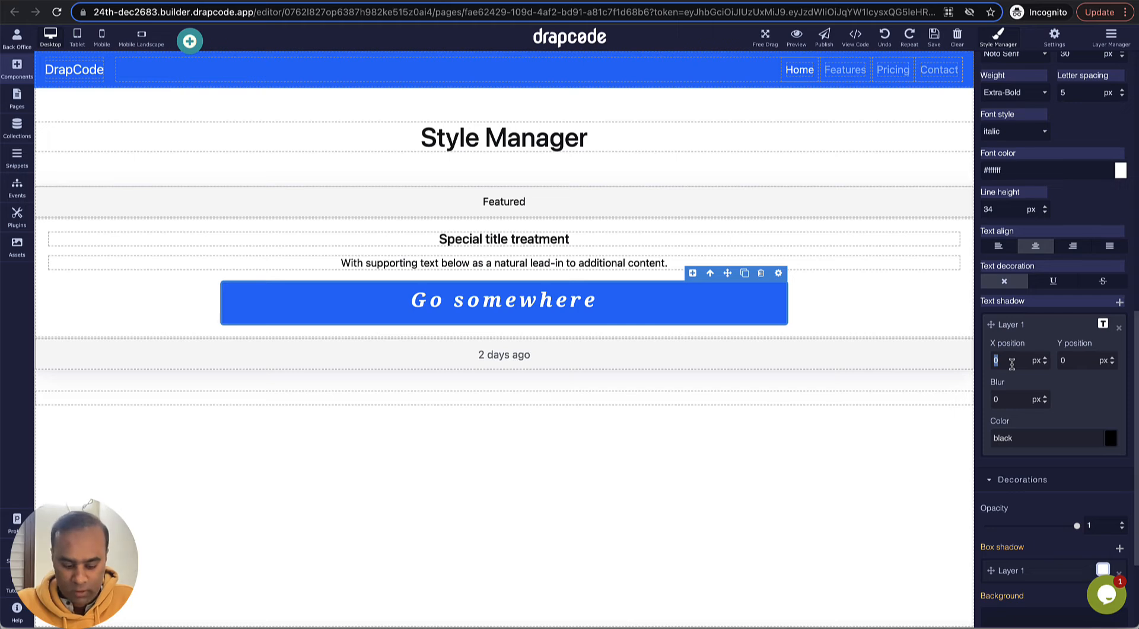
text(5)
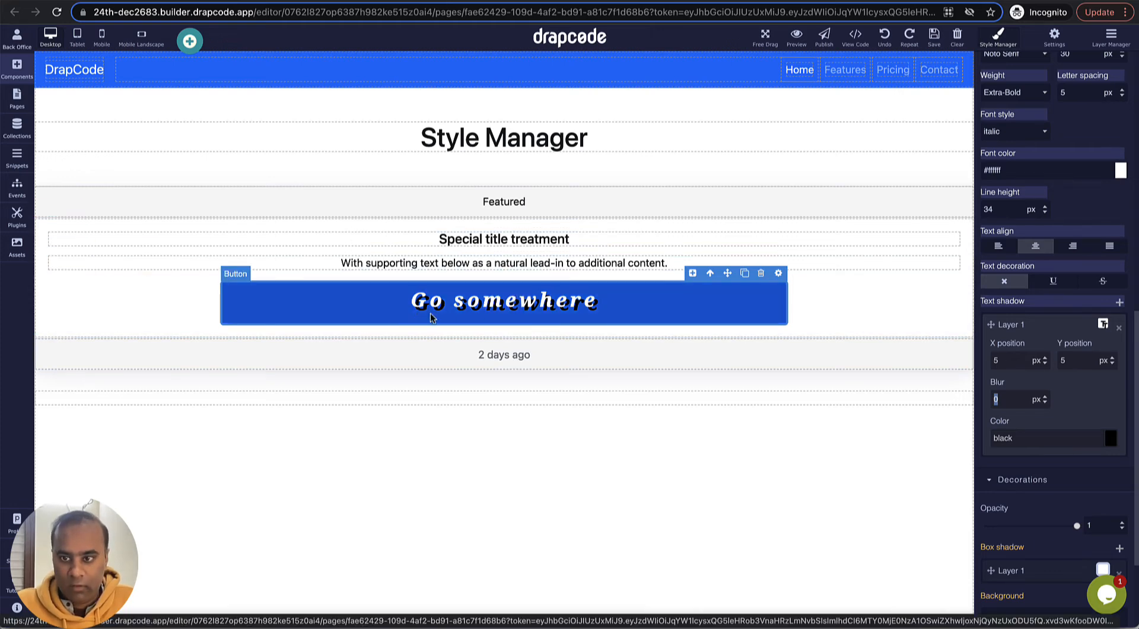
- Lower the text shadow's Y position stepwise to 0 px and raise it back to 5 px
click(1113, 364)
click(1113, 365)
click(1112, 364)
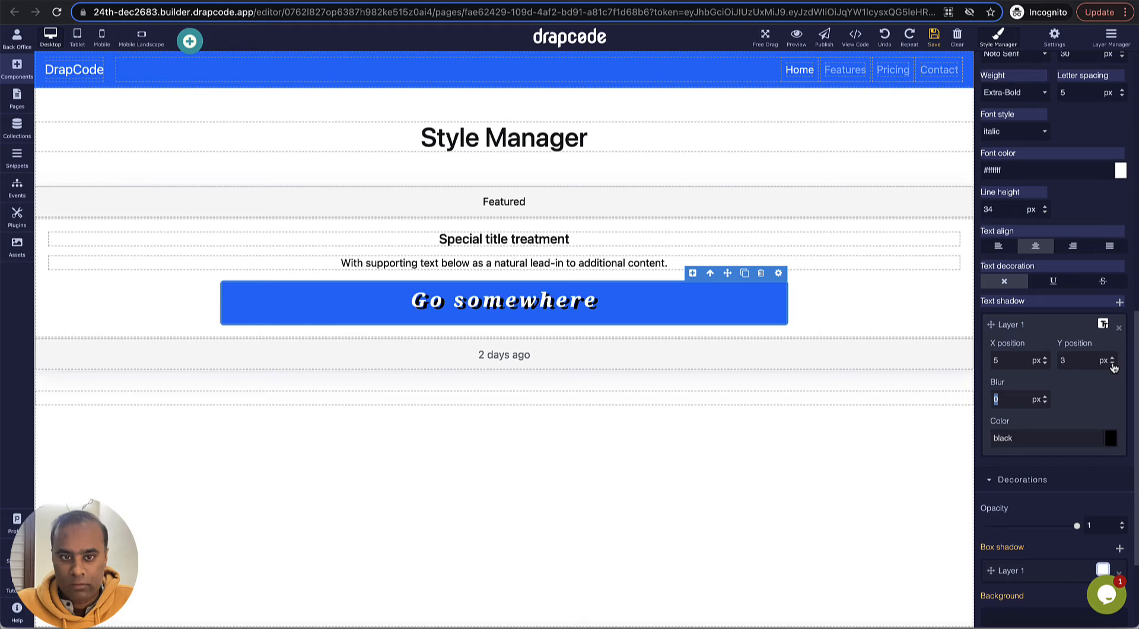
click(1112, 364)
click(1113, 365)
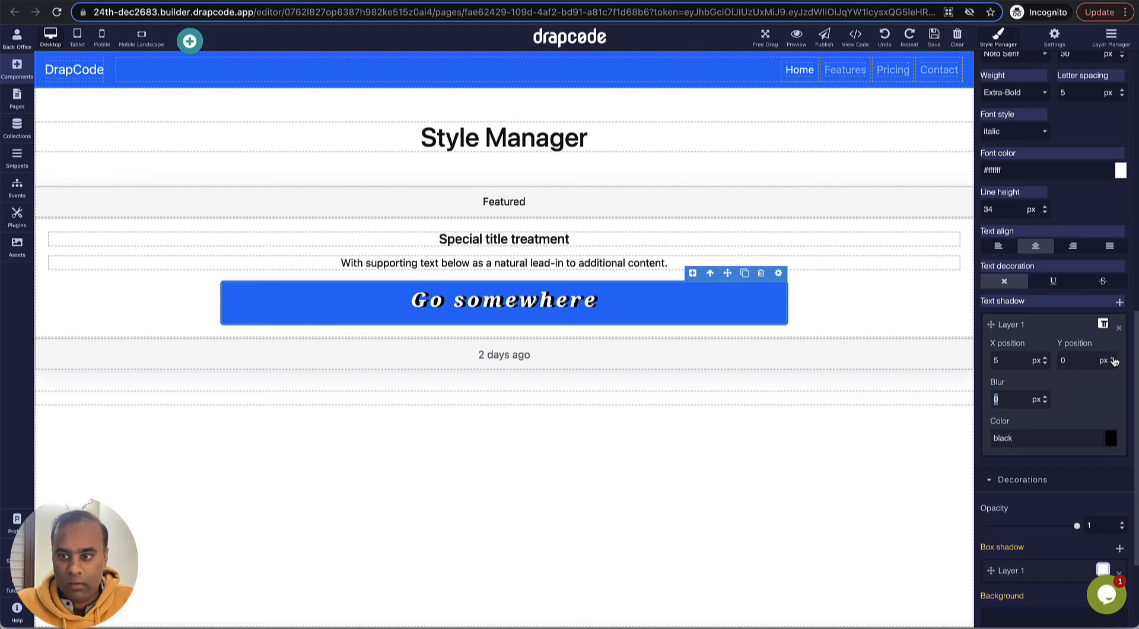
click(1112, 359)
click(1112, 358)
click(1112, 358)
click(1112, 359)
click(1113, 358)
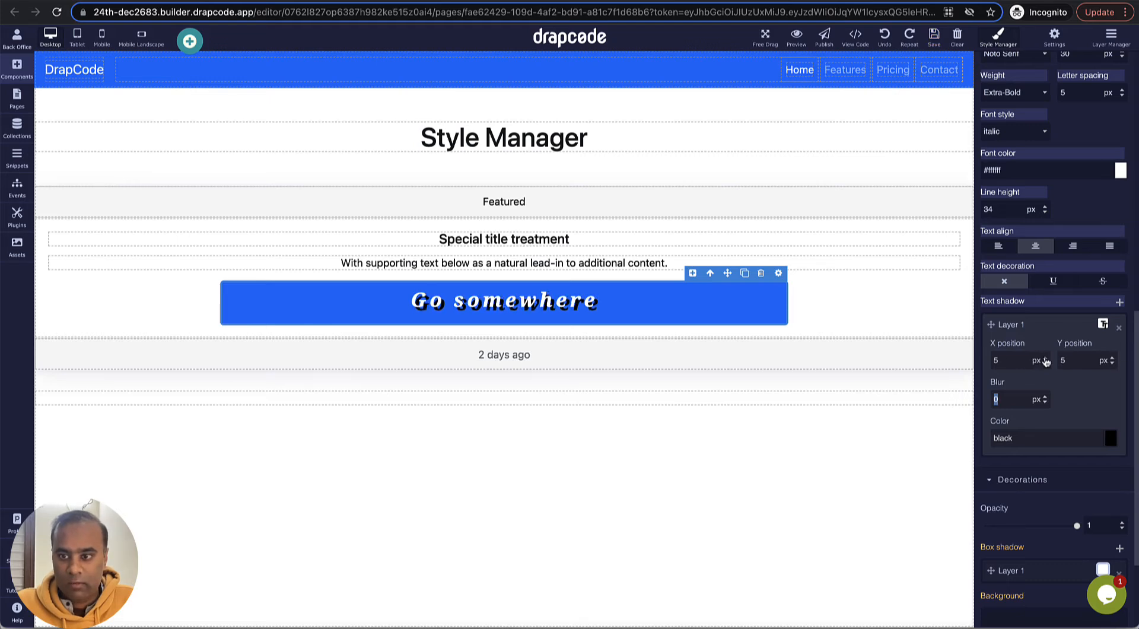
- Try the text shadow's X position at 8 px, reduce it to 4 px, and set the blur to 5 px
click(1045, 359)
click(1045, 359)
click(1045, 358)
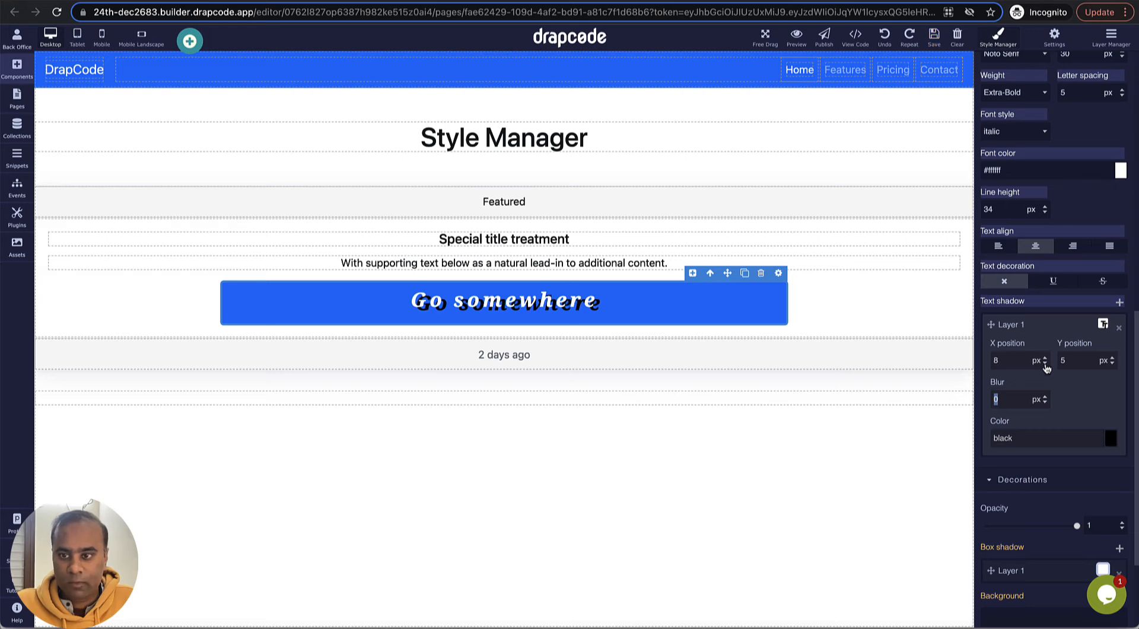
click(1045, 363)
click(1045, 363)
click(1045, 363)
click(1045, 364)
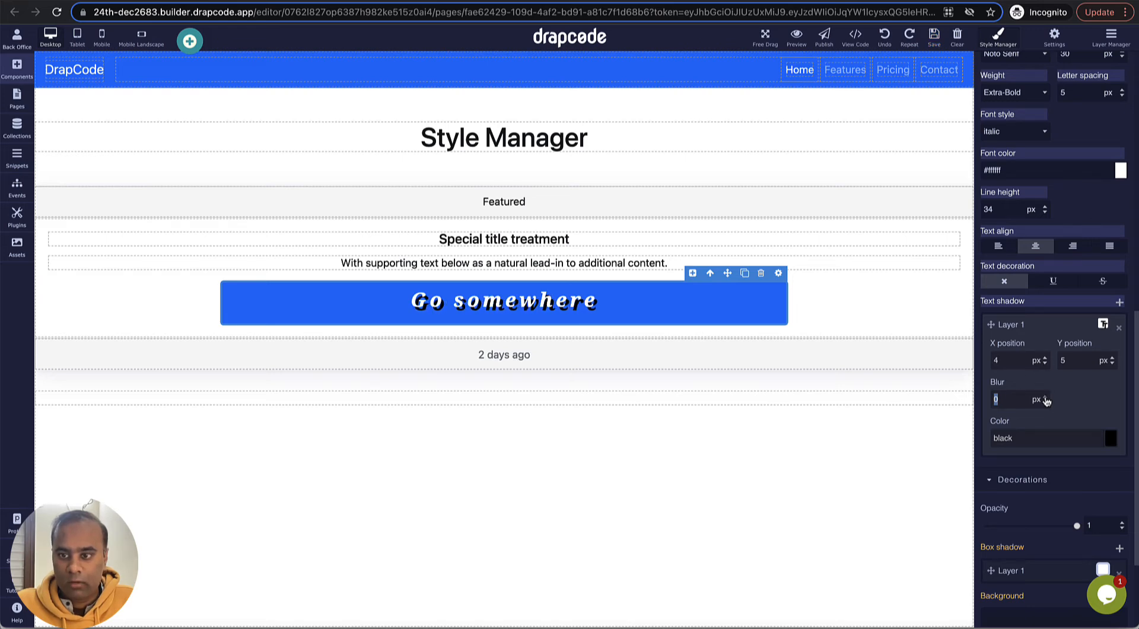
click(1045, 397)
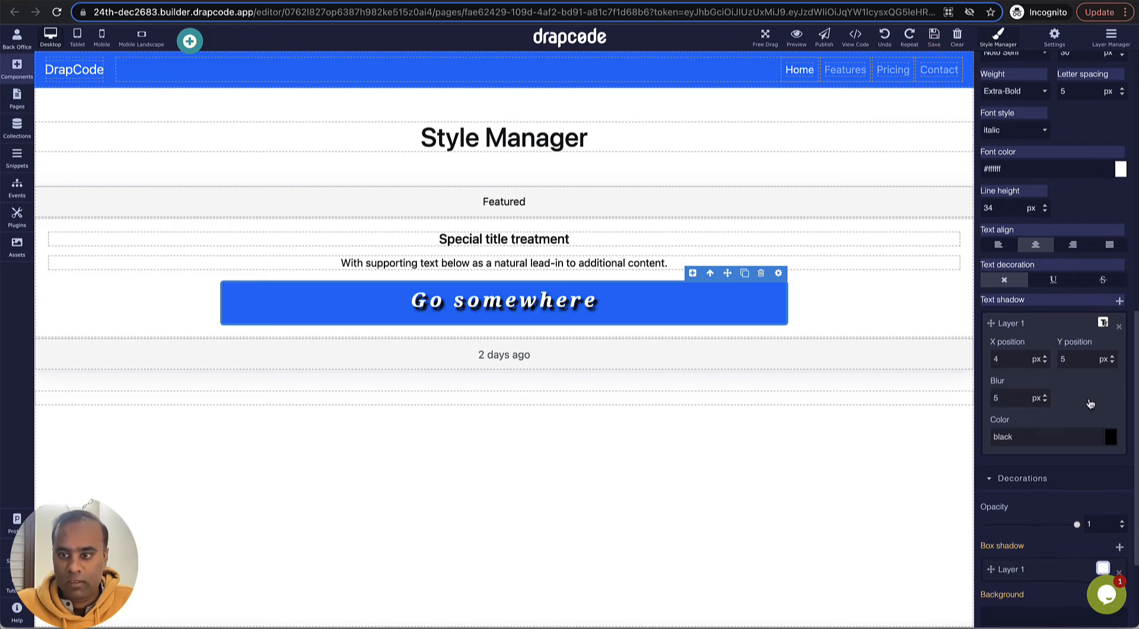
- Try red shades such as #c30808 for the text shadow's color and settle on purple #7708c3
scroll(1088, 407, down, 1)
click(1109, 381)
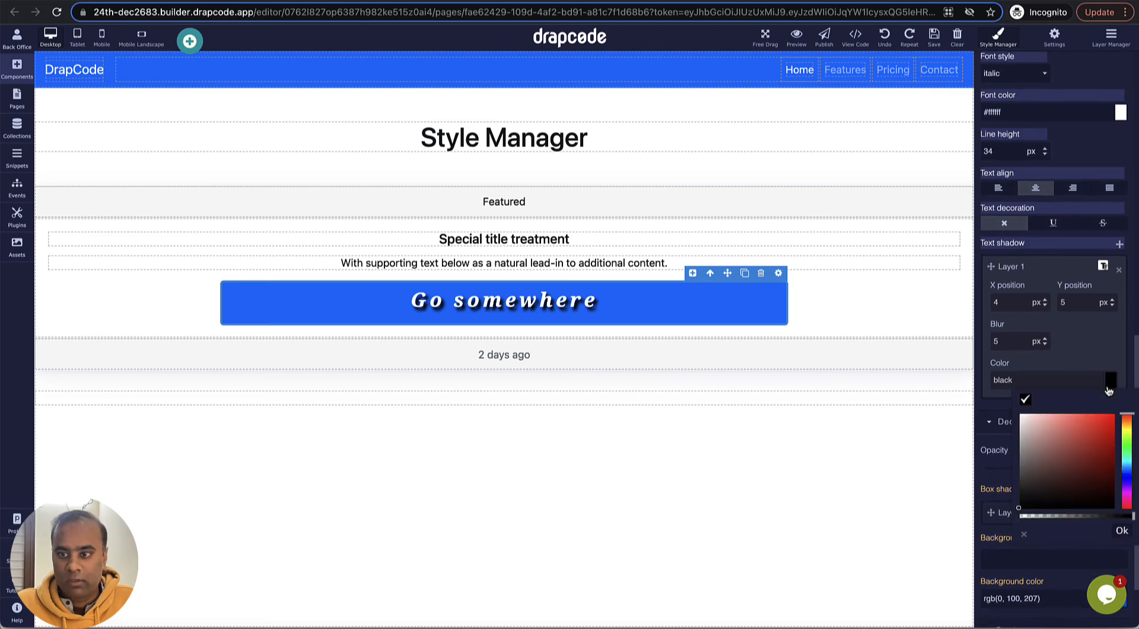
mouse_move(1092, 436)
mouse_down()
mouse_move(1095, 426)
mouse_move(1075, 421)
mouse_move(1104, 431)
mouse_move(1085, 440)
mouse_up()
click(1101, 421)
click(1110, 435)
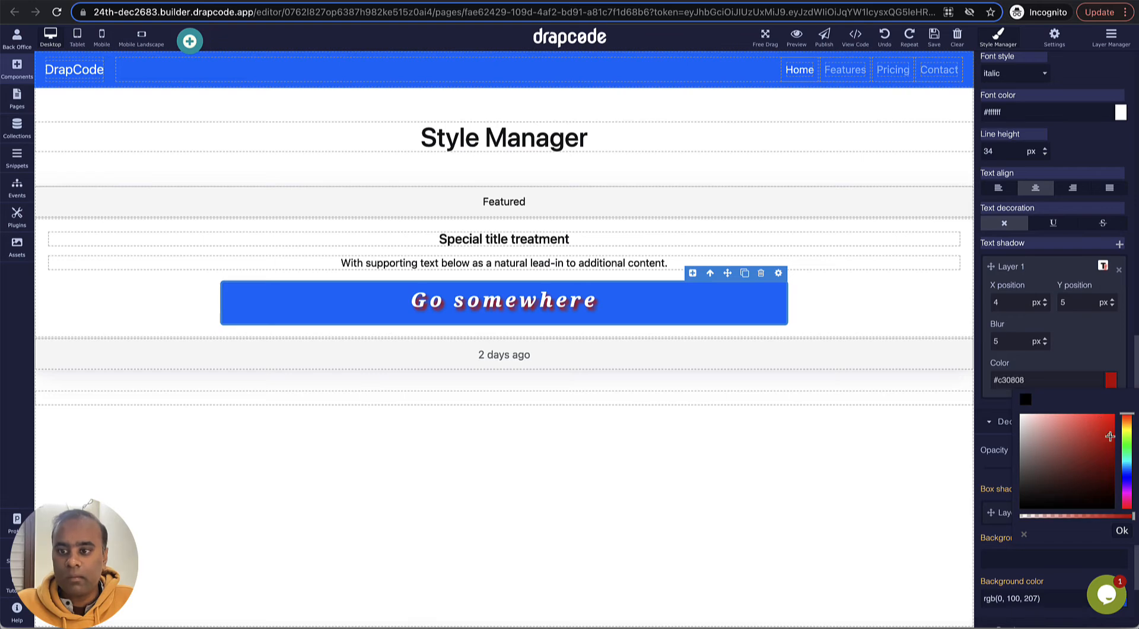
click(1128, 486)
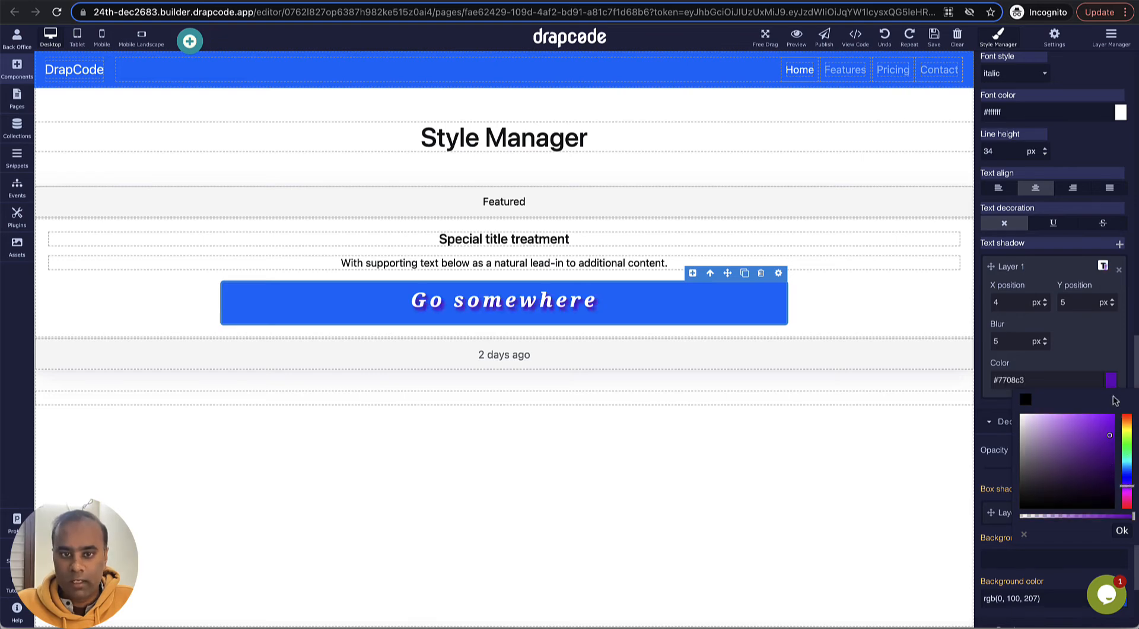
click(1083, 346)
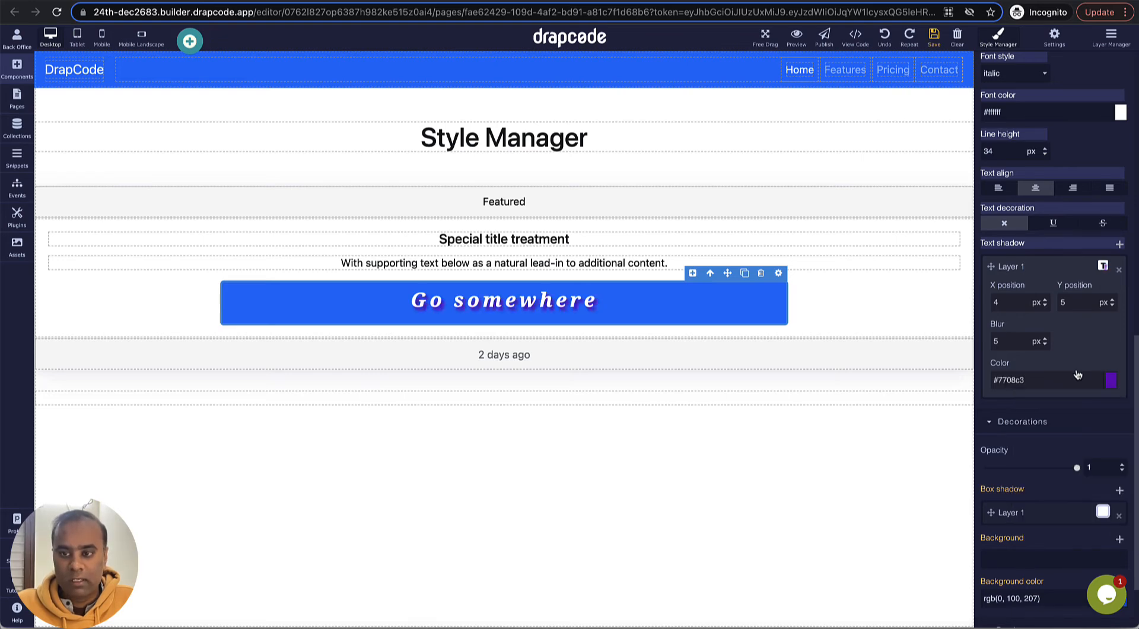
- Try the button's opacity slider and return the opacity to 1
scroll(1075, 378, down, 1)
scroll(1075, 378, down, 1)
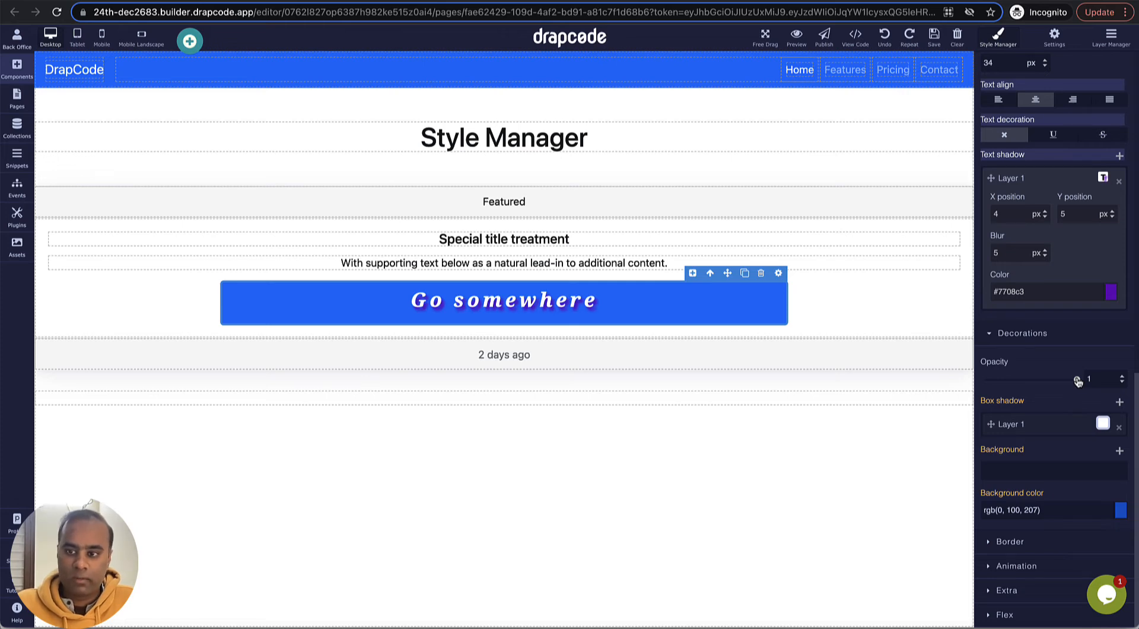
mouse_move(1078, 381)
mouse_down()
mouse_move(981, 388)
mouse_move(1079, 385)
mouse_up()
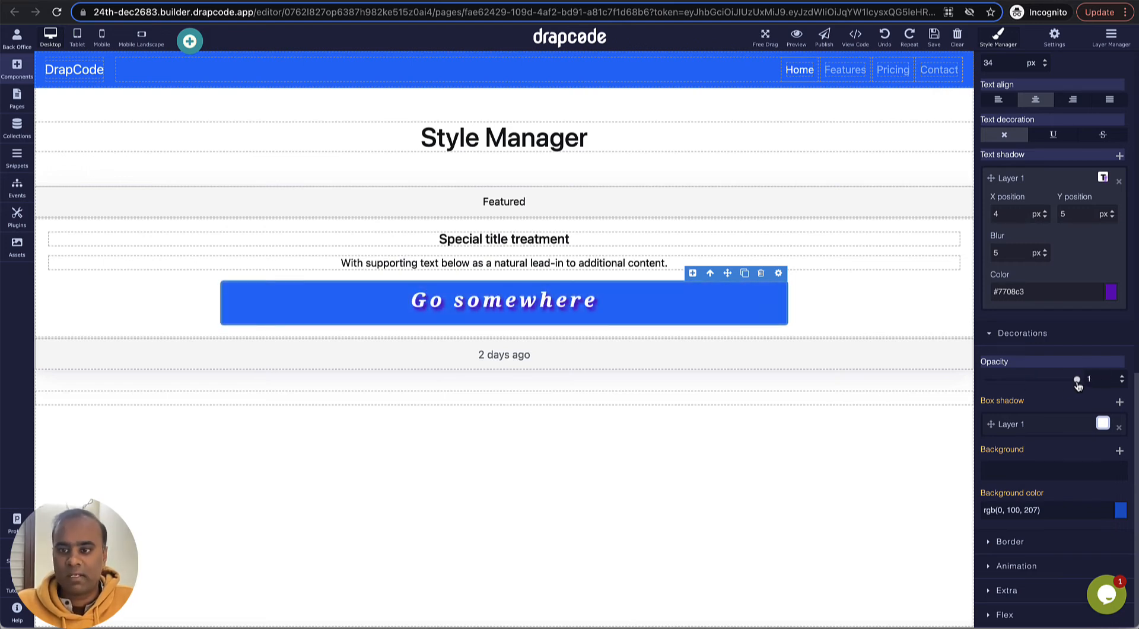
- Add a second box shadow layer to the button and remove it again
click(1120, 402)
scroll(1020, 473, down, 3)
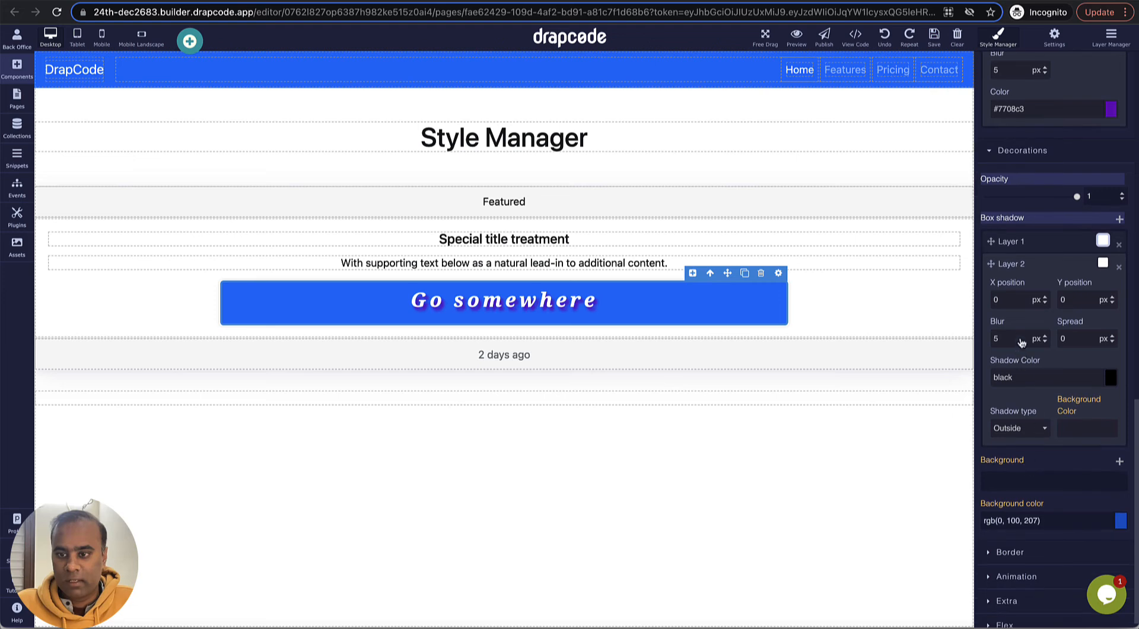
click(1009, 269)
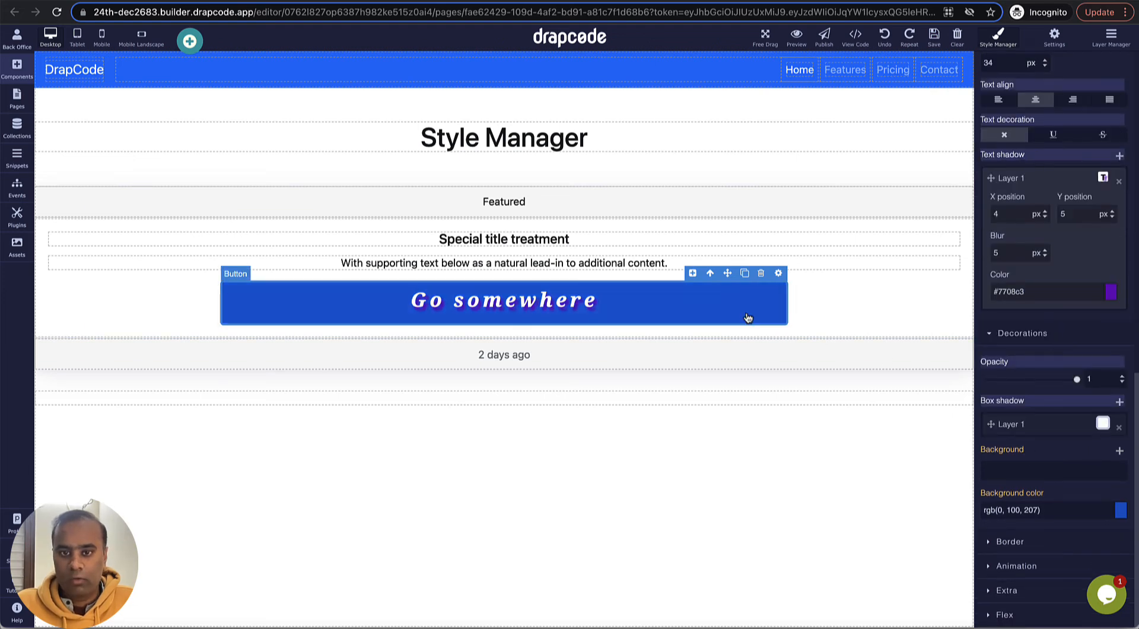
- Add a background layer to the button as a solid color, trying red #e31515 and yellow-green #b5c856
click(1120, 451)
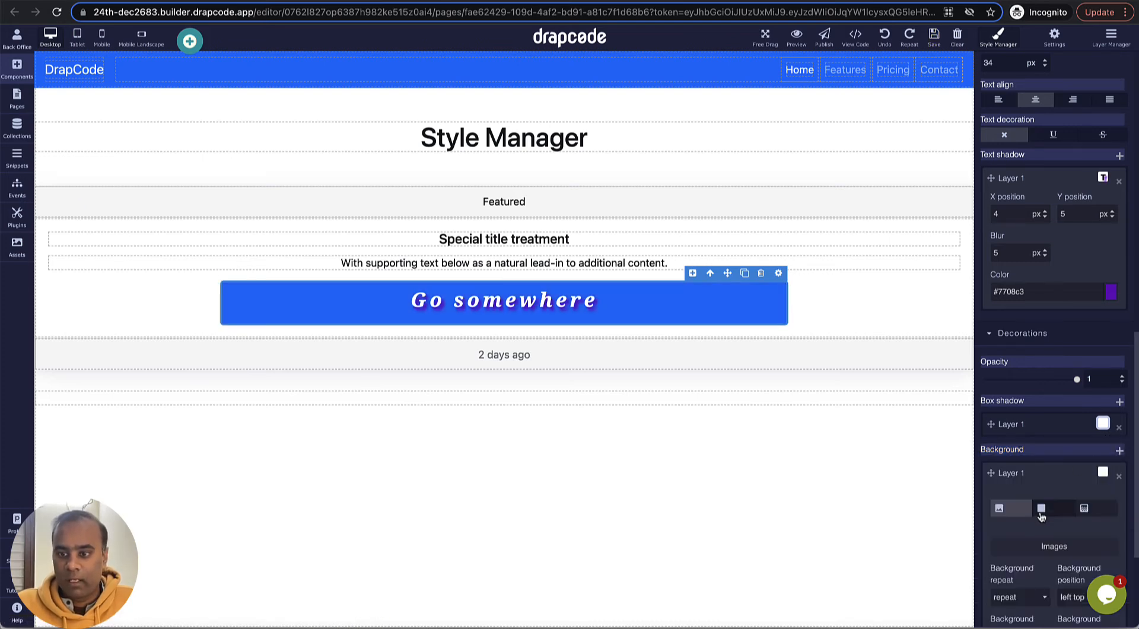
scroll(1041, 516, down, 3)
click(1043, 324)
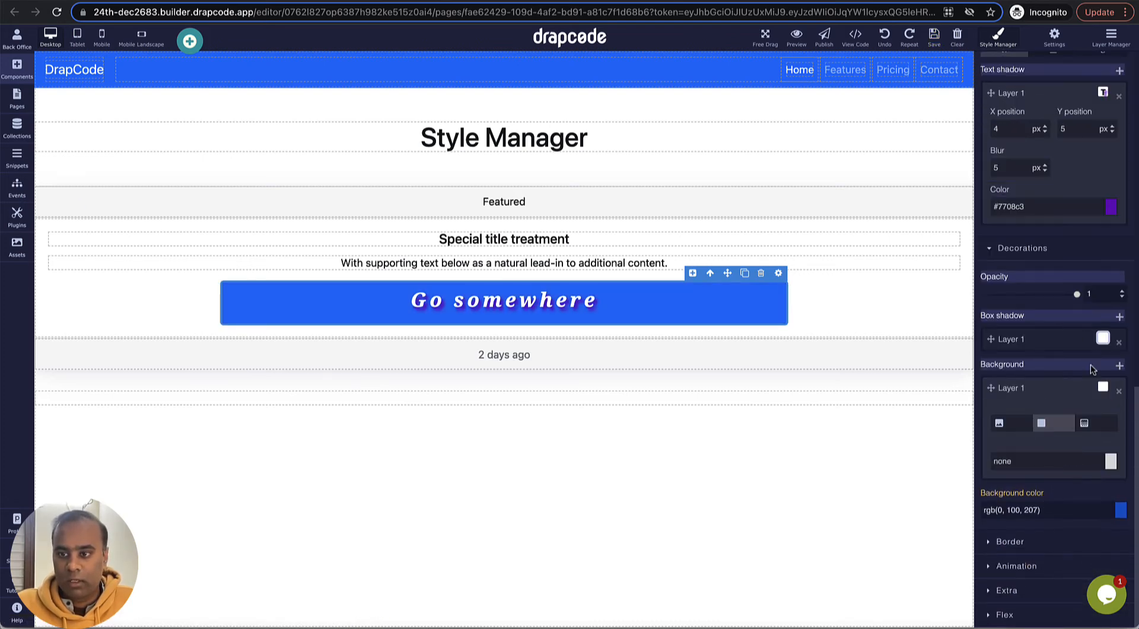
click(1111, 463)
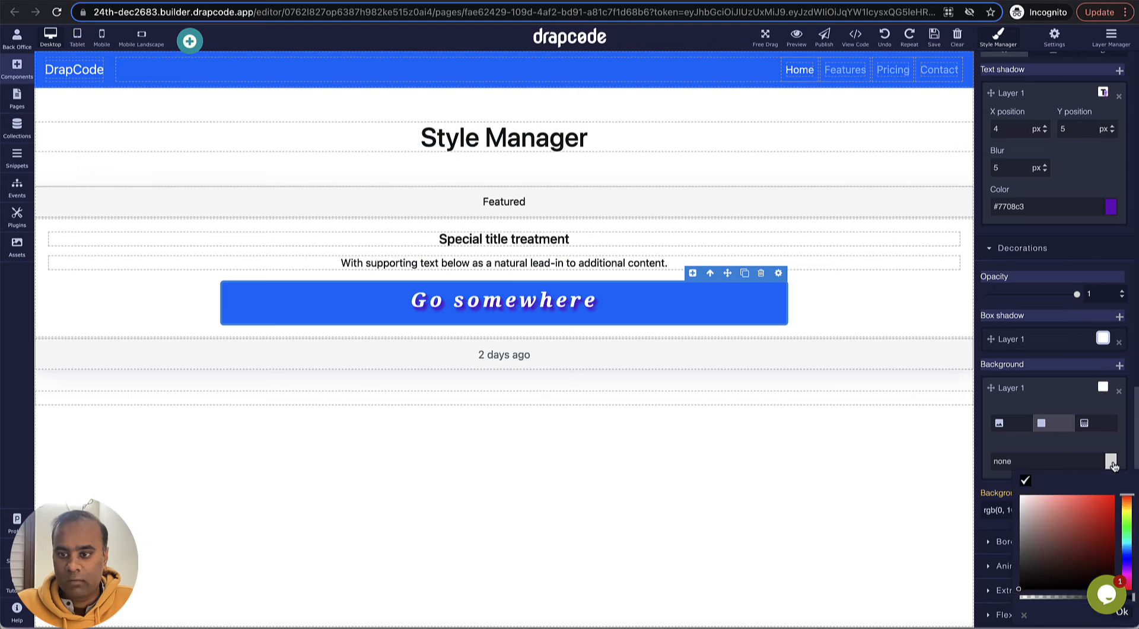
click(1106, 506)
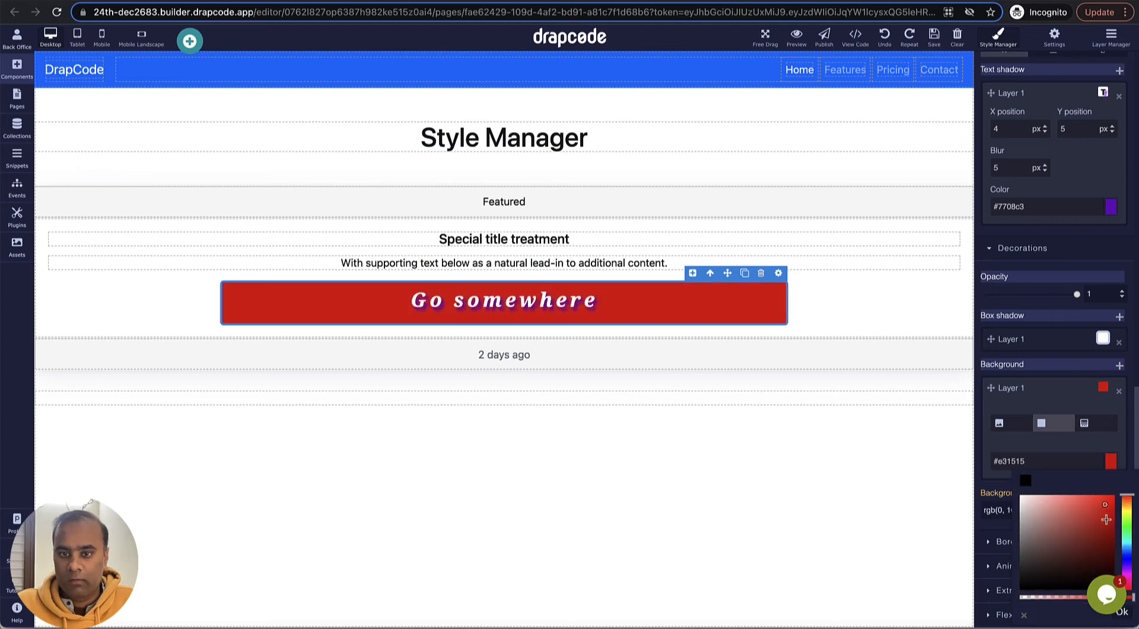
click(1074, 515)
click(1126, 511)
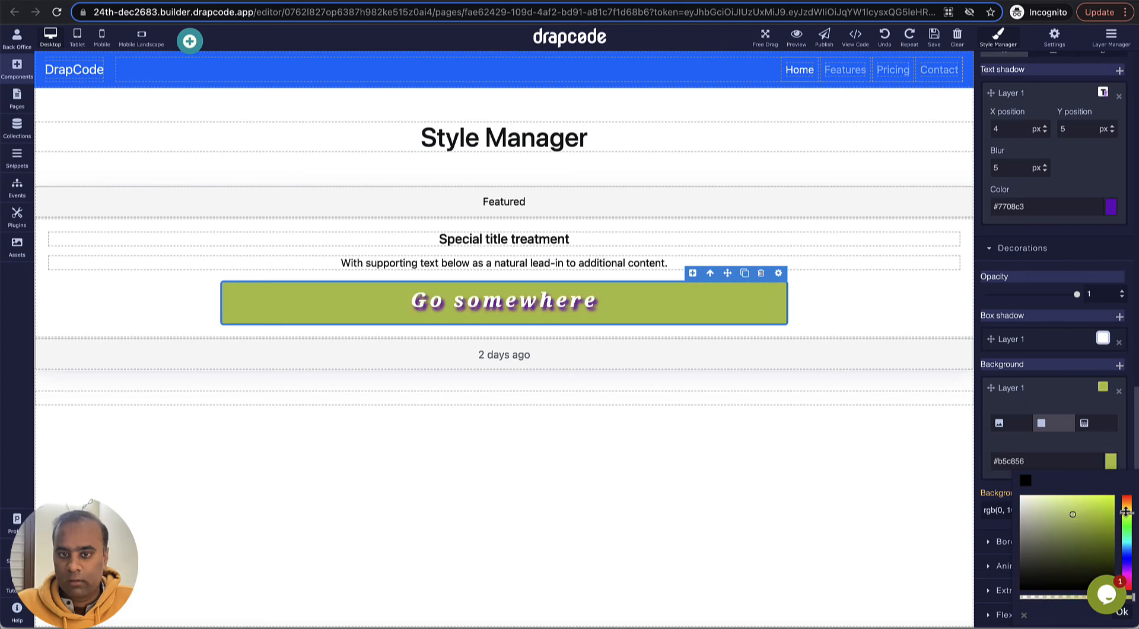
- Switch the button's background layer to a gradient and change its pink start color to a bright yellow-green
click(1084, 422)
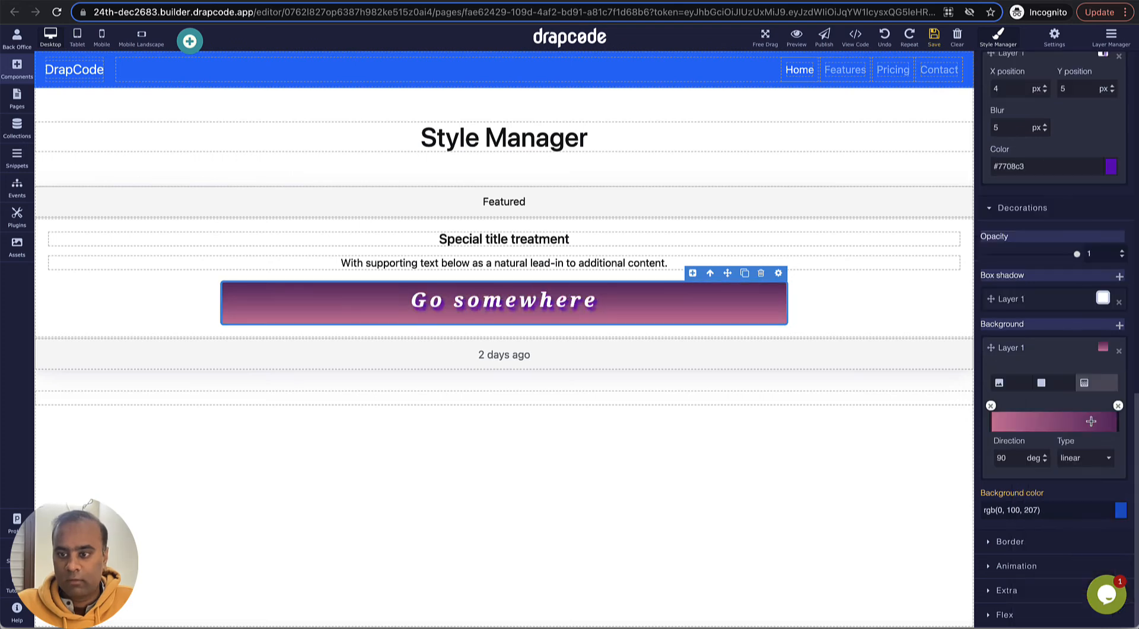
click(993, 422)
click(991, 438)
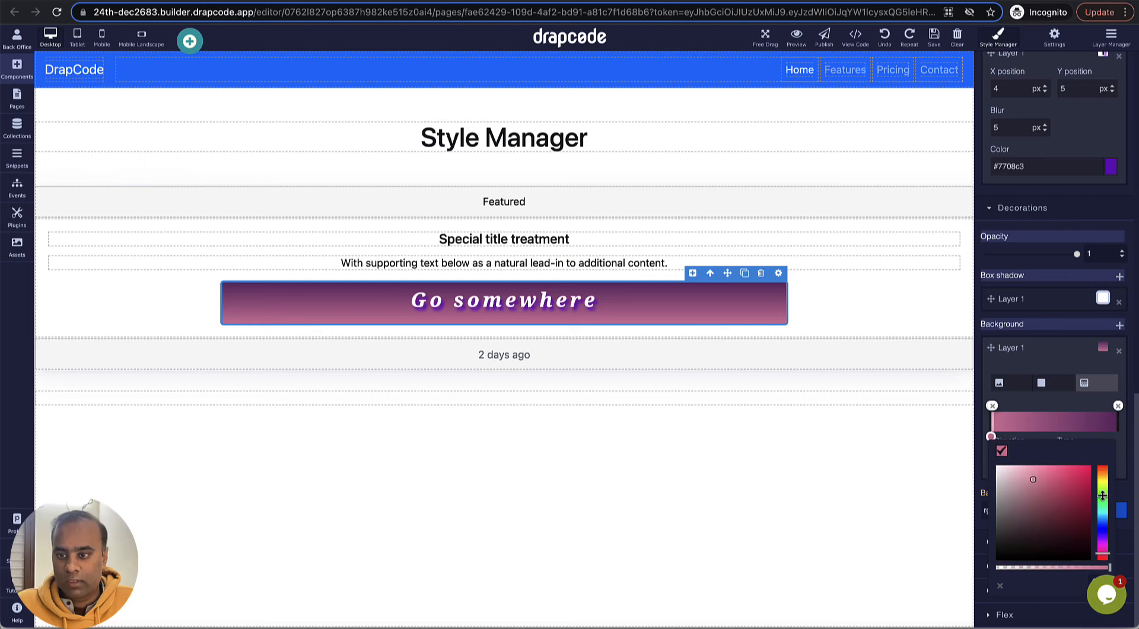
drag(1103, 495, 1102, 485)
click(1074, 478)
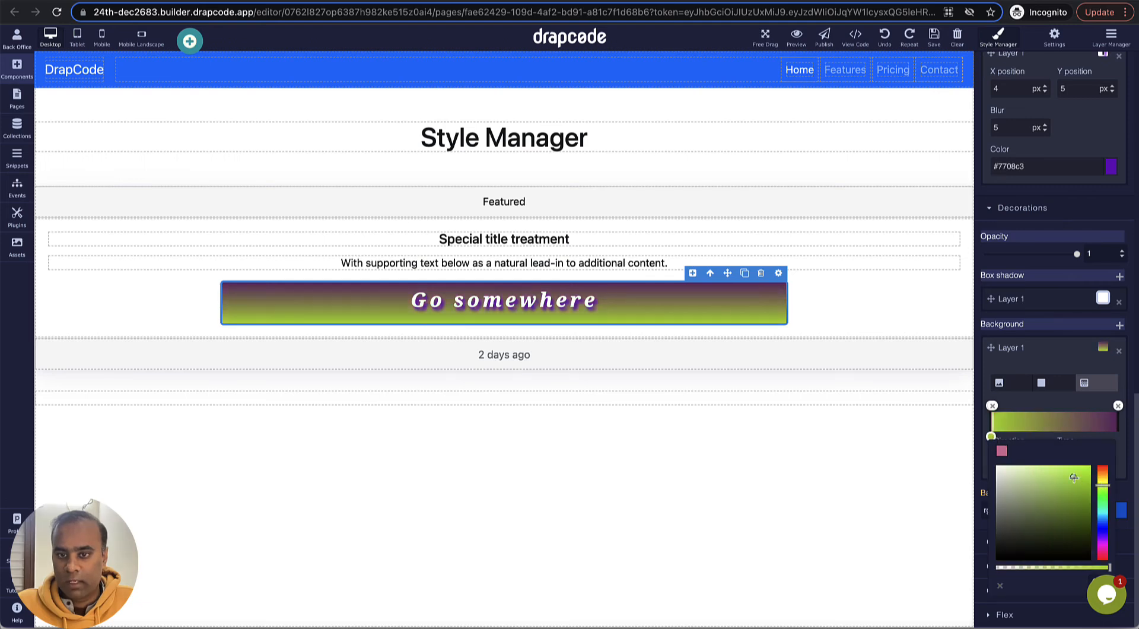
- Change the end color of the button's background gradient from purple to a dark blue
click(1096, 405)
click(1115, 426)
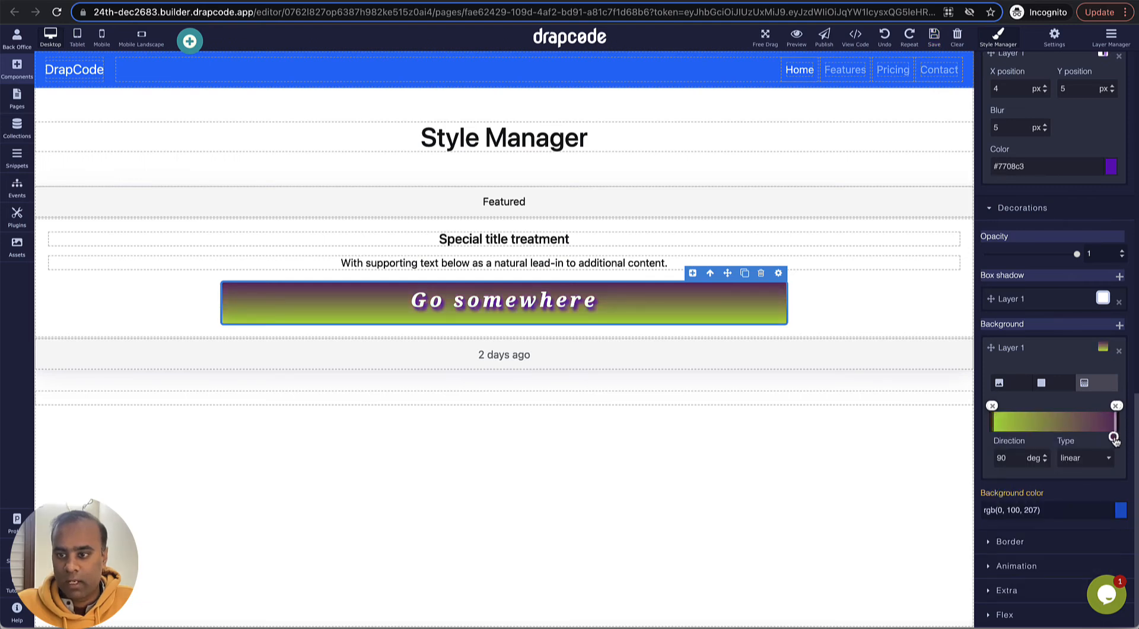
click(1113, 438)
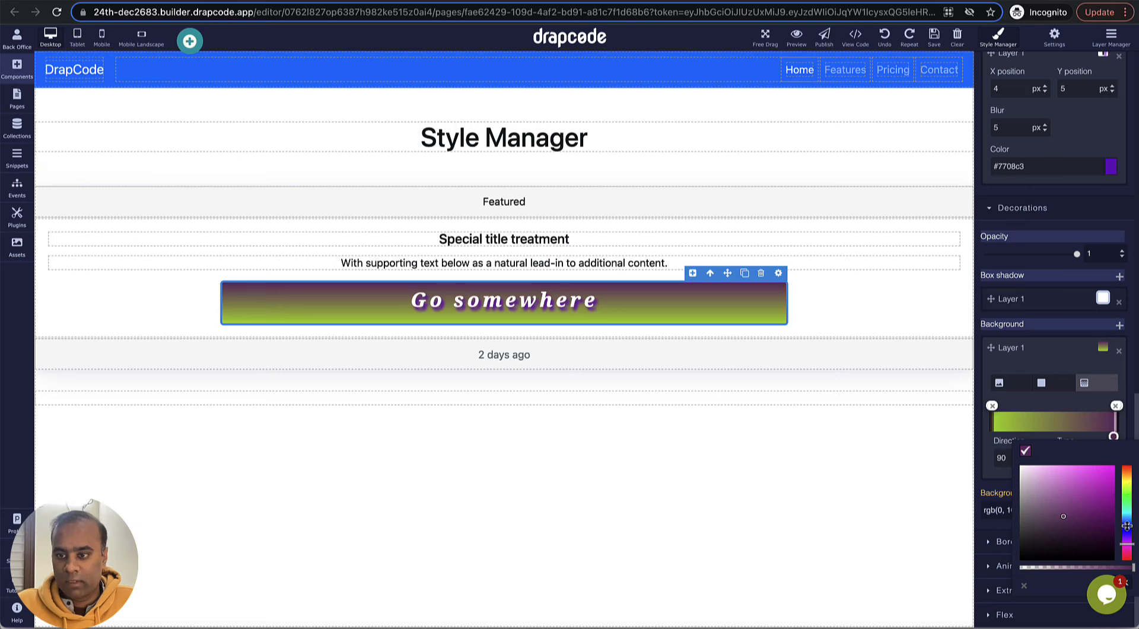
click(1126, 525)
click(1111, 488)
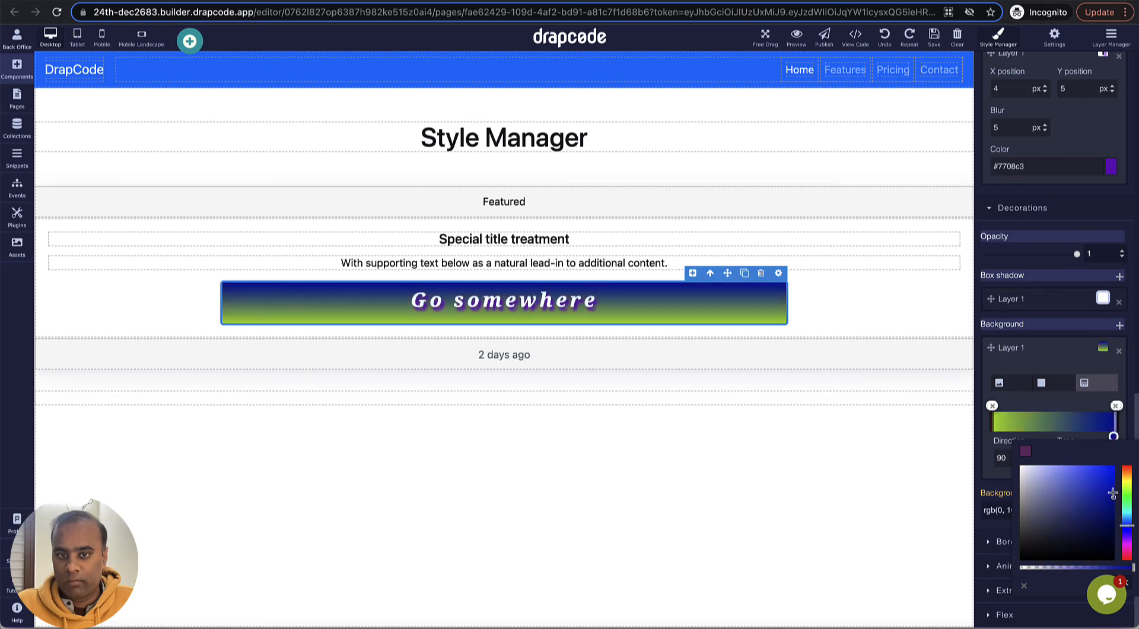
click(1100, 445)
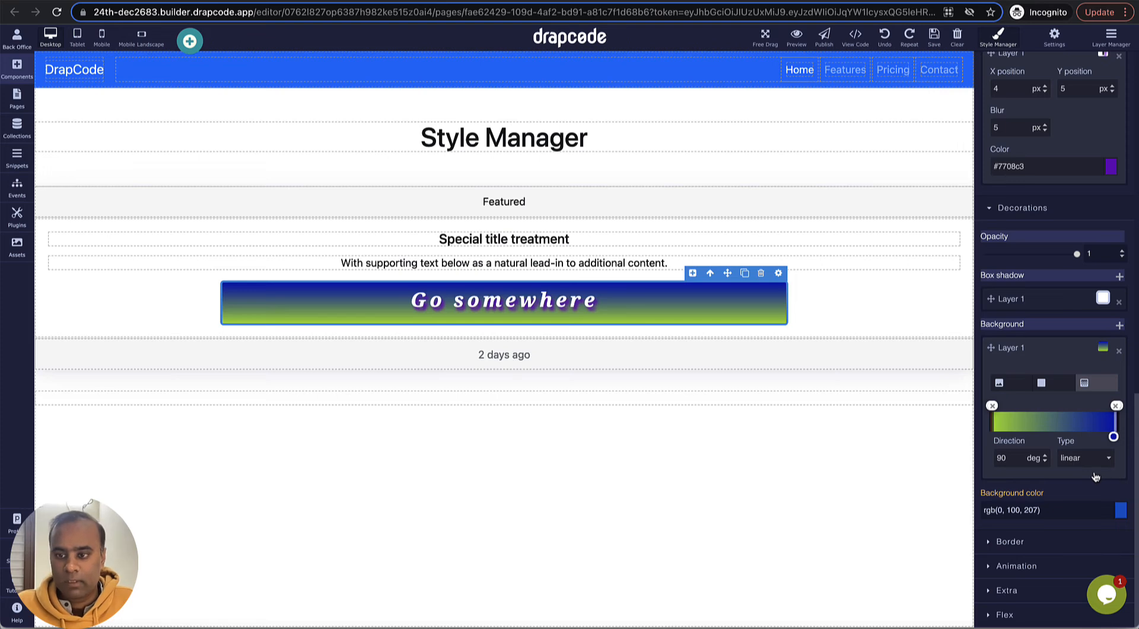
- Remove both color stops from the gradient in the button's background layer
click(1121, 510)
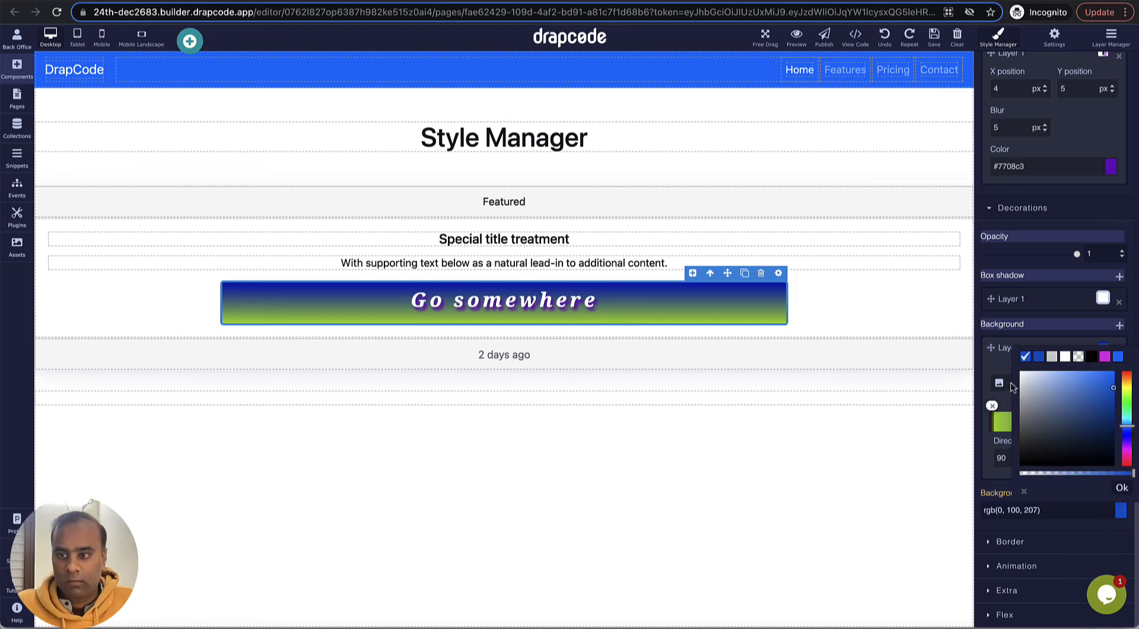
click(1007, 371)
click(1118, 406)
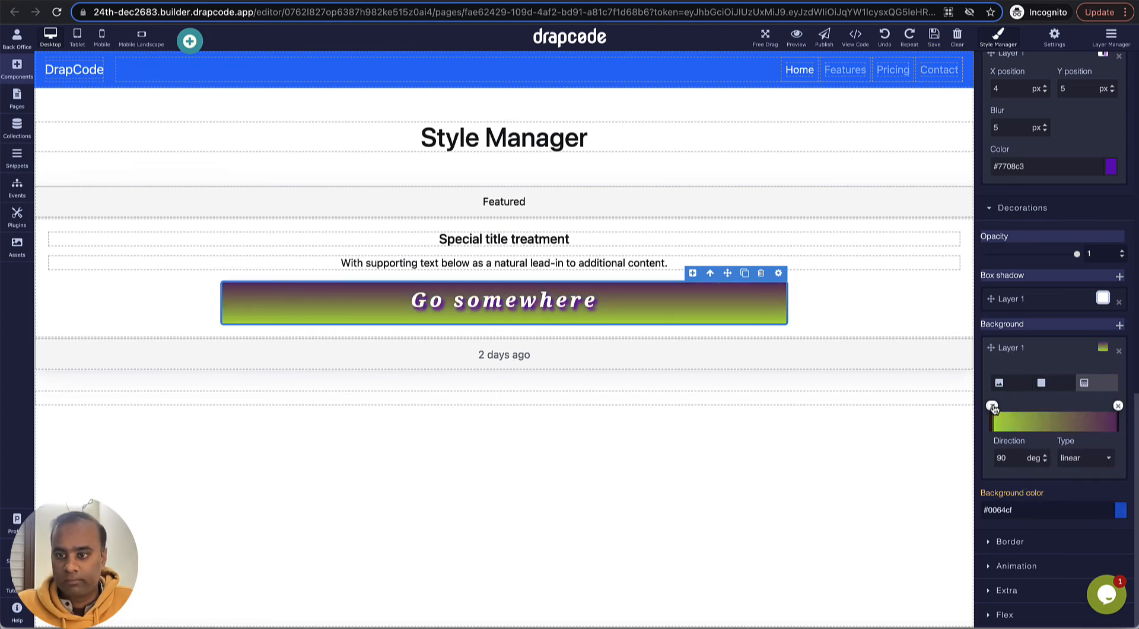
click(992, 407)
click(1118, 406)
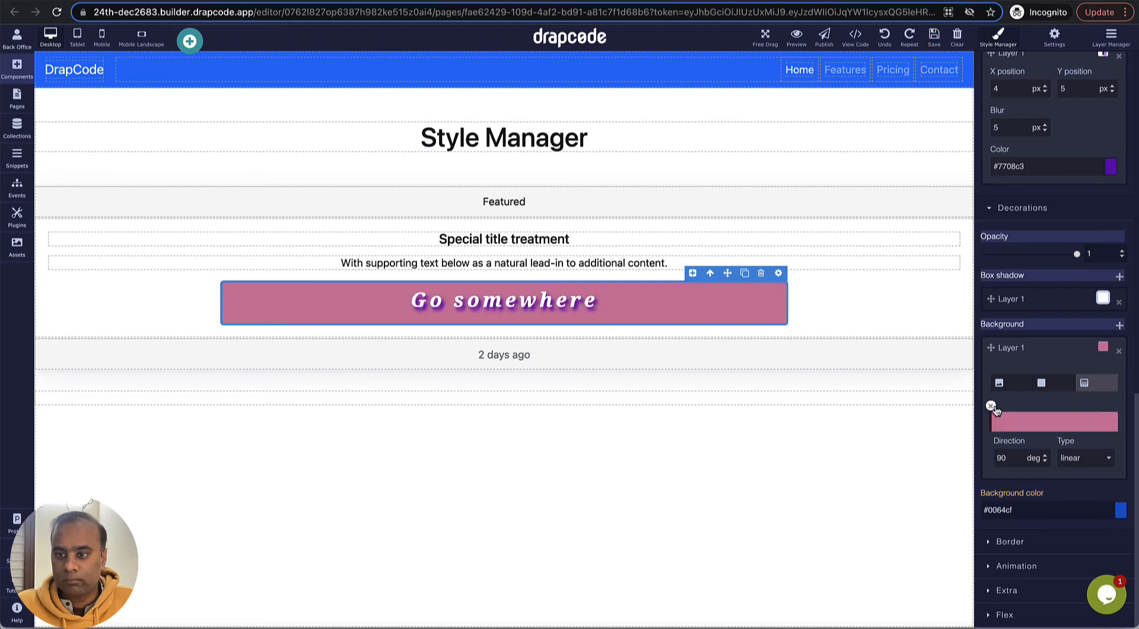
click(992, 407)
- Set the button's background color to orange #d38323, switch its background layer to the image type, and expand the border settings
click(1120, 510)
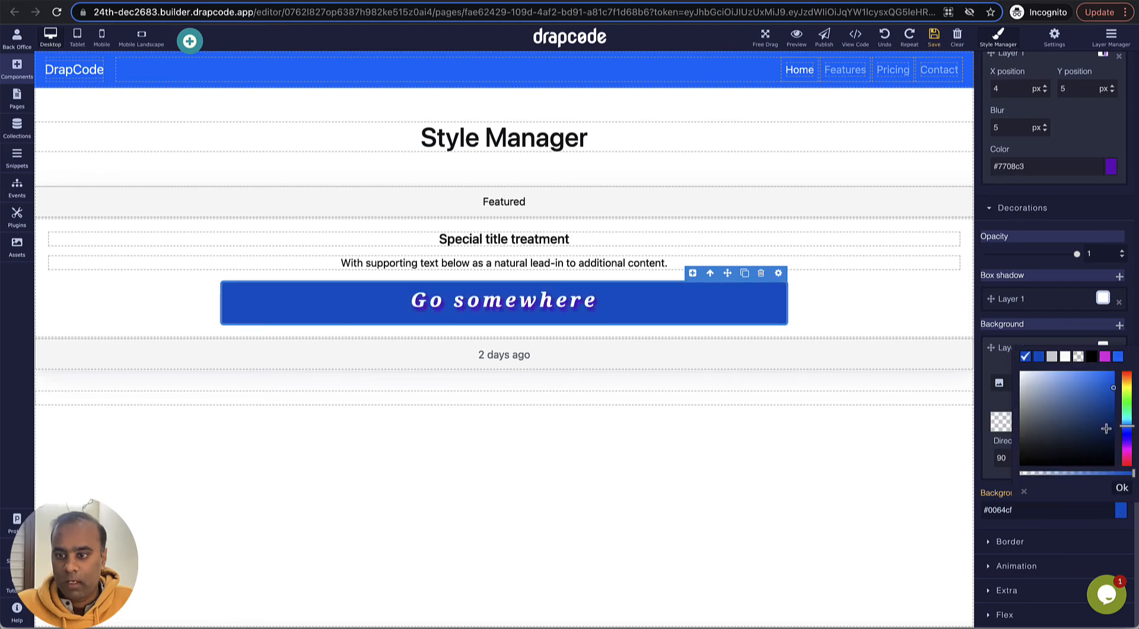
click(1083, 391)
drag(1083, 391, 1127, 378)
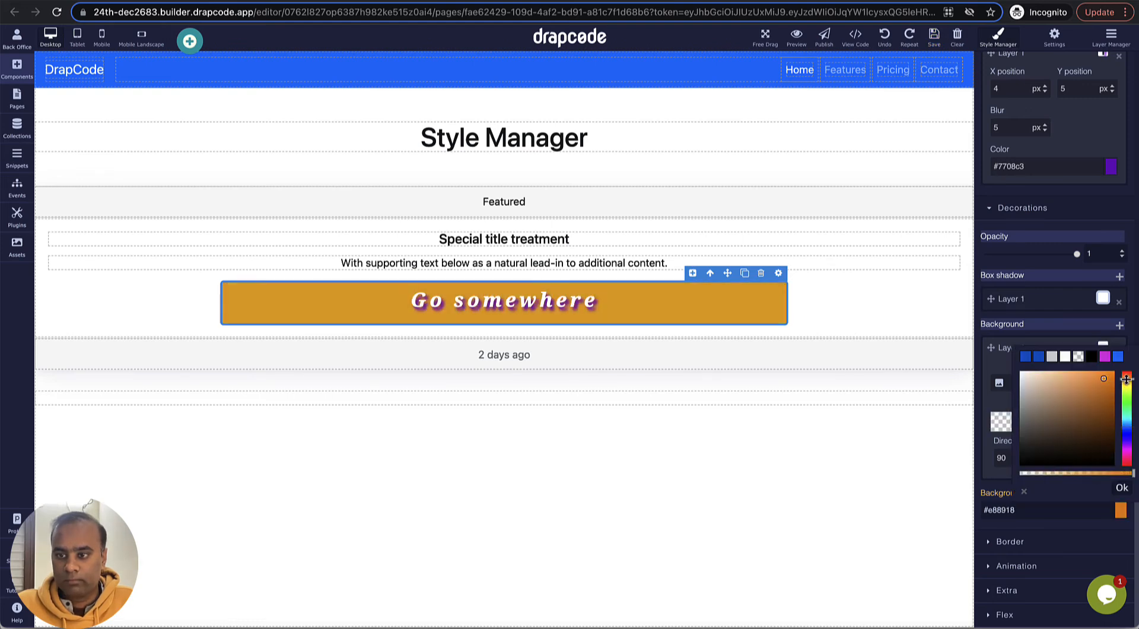
click(1099, 388)
click(1073, 330)
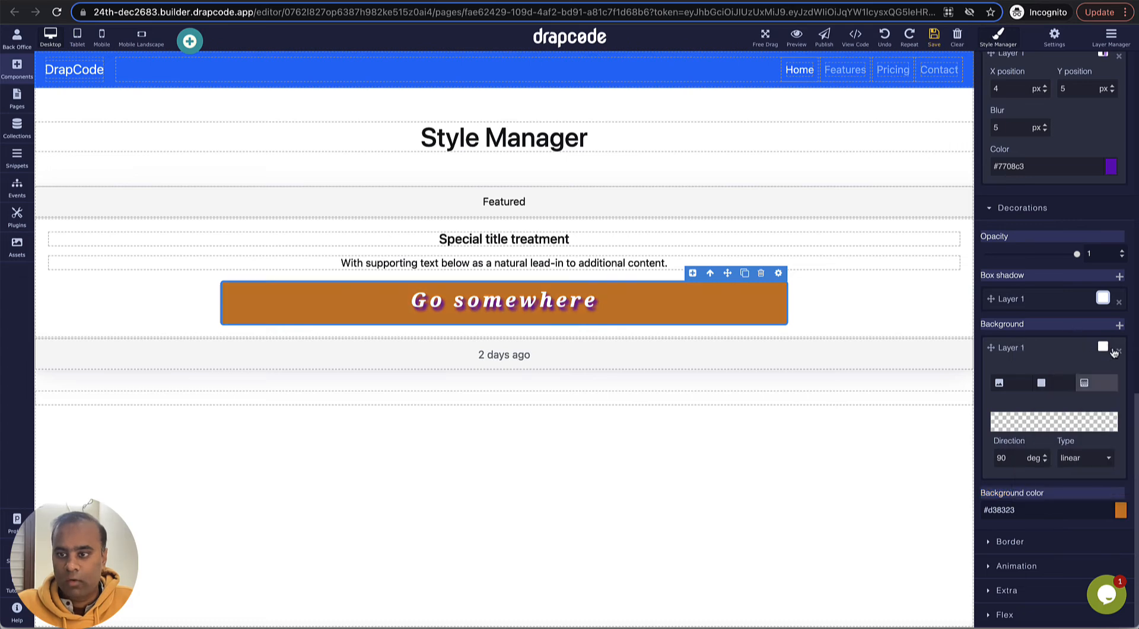
click(1001, 384)
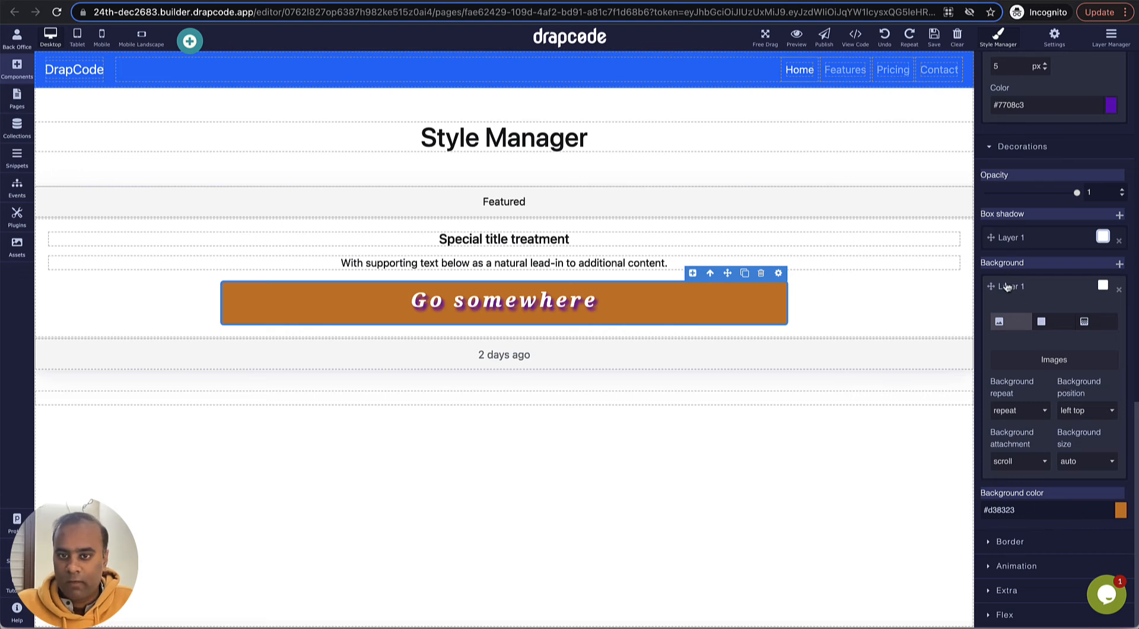
click(1043, 550)
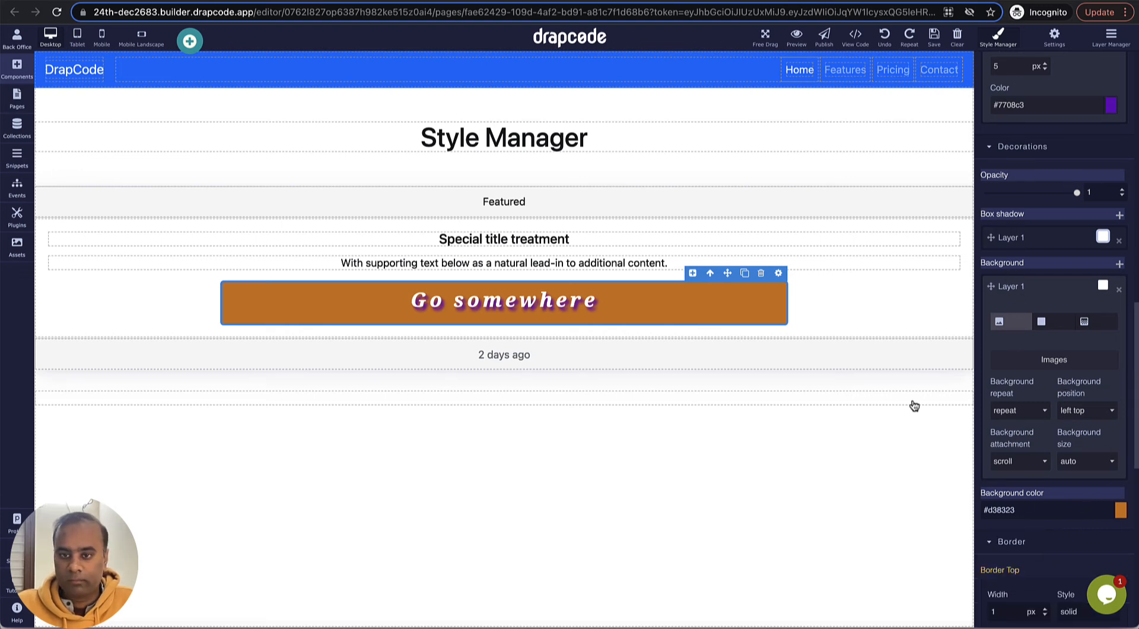
- Give the Style Manager heading the light background color #f3eeee, after trying #d3d3d3 and #eadbdb
click(645, 146)
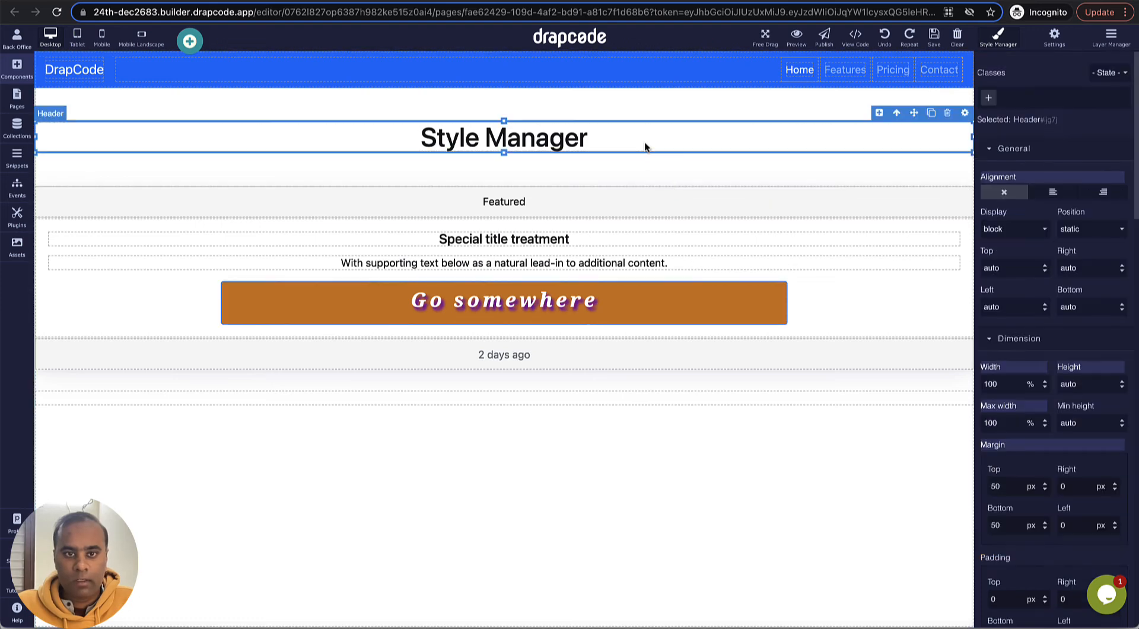
scroll(1066, 468, down, 7)
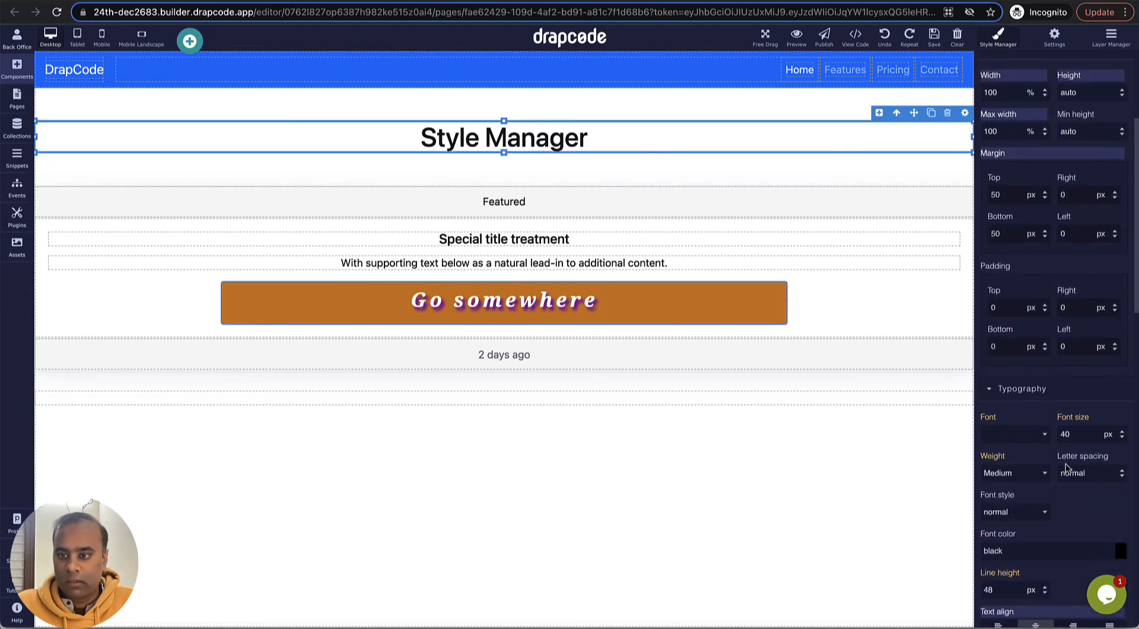
scroll(1057, 463, down, 1)
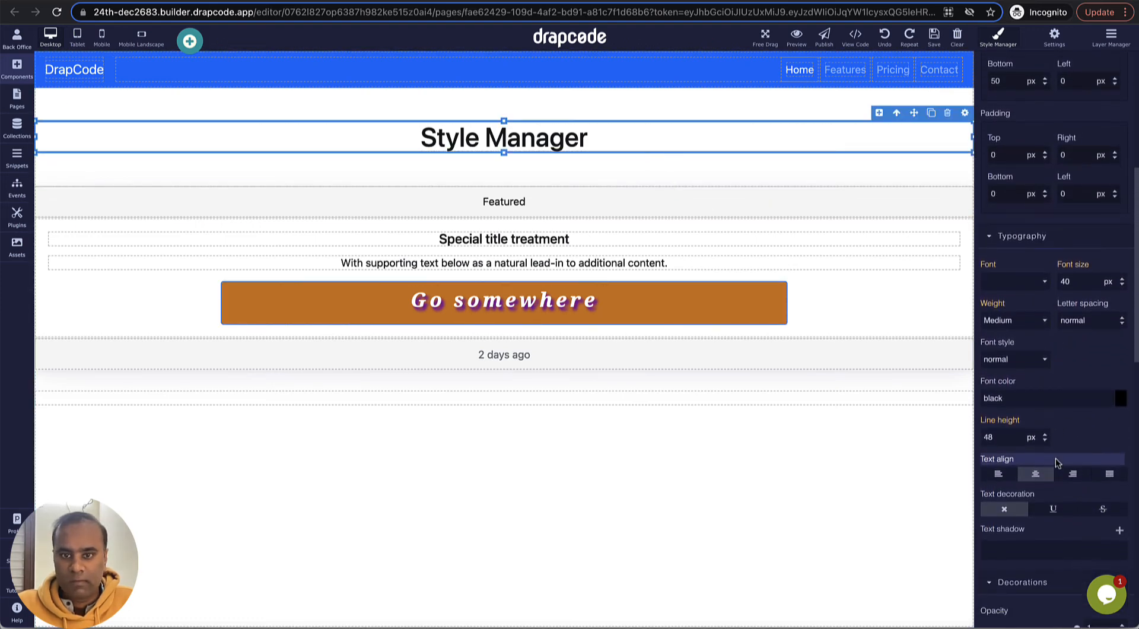
scroll(1102, 393, down, 10)
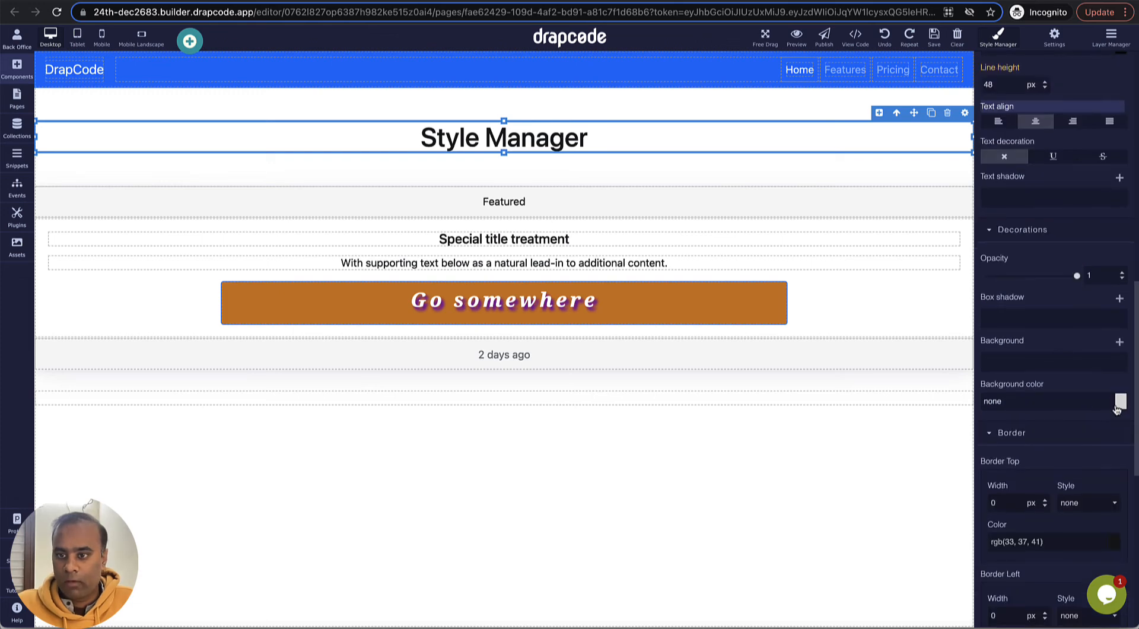
click(1117, 406)
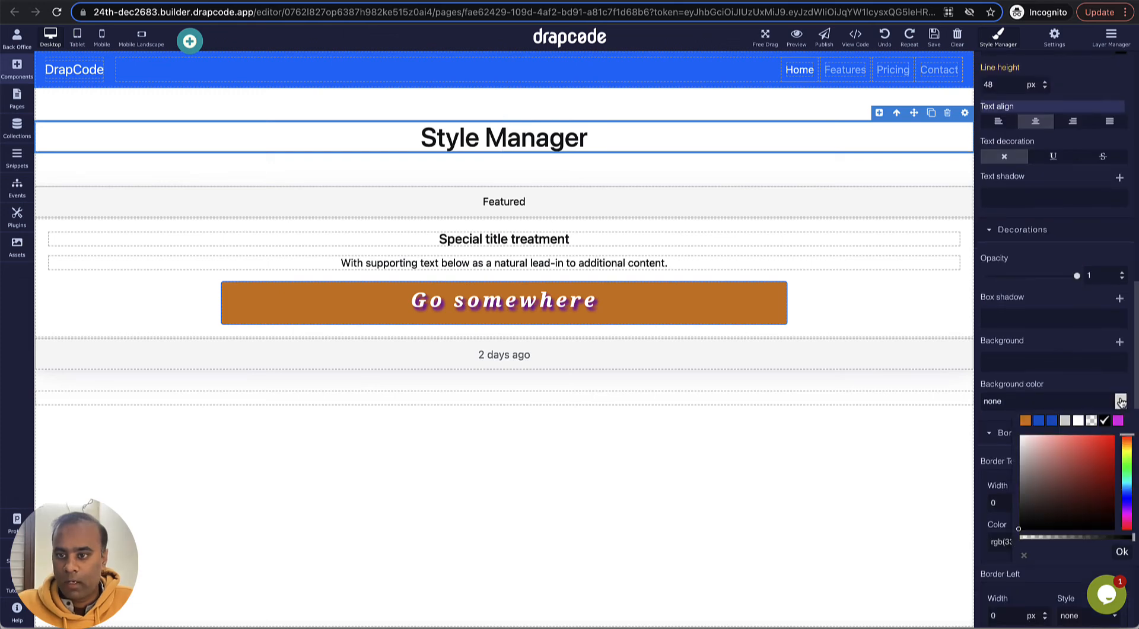
click(1065, 420)
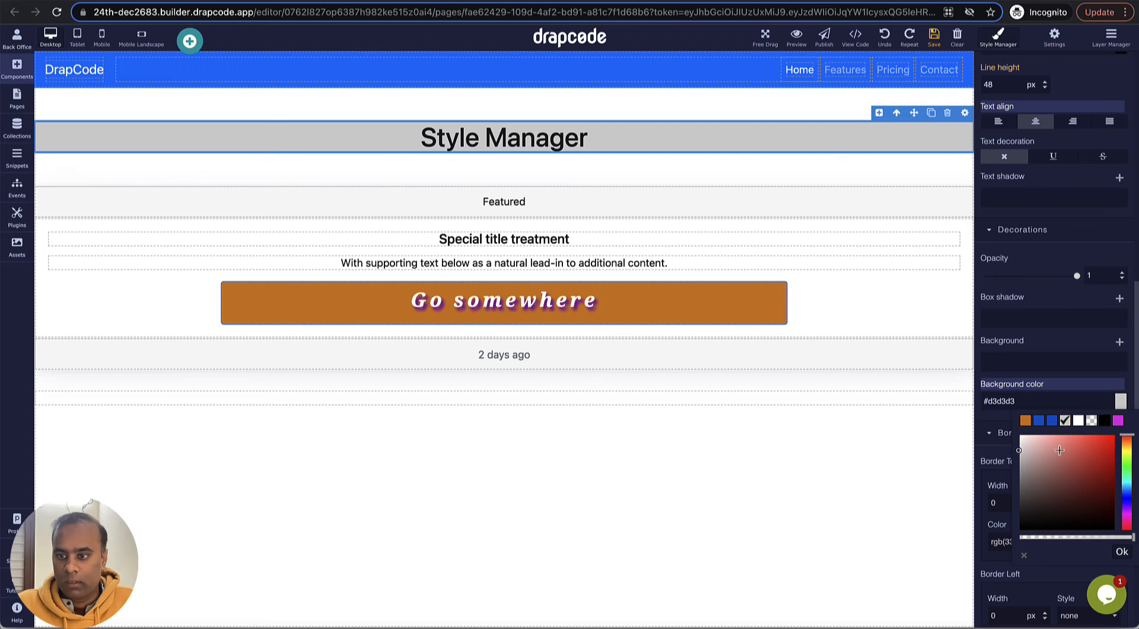
click(1026, 443)
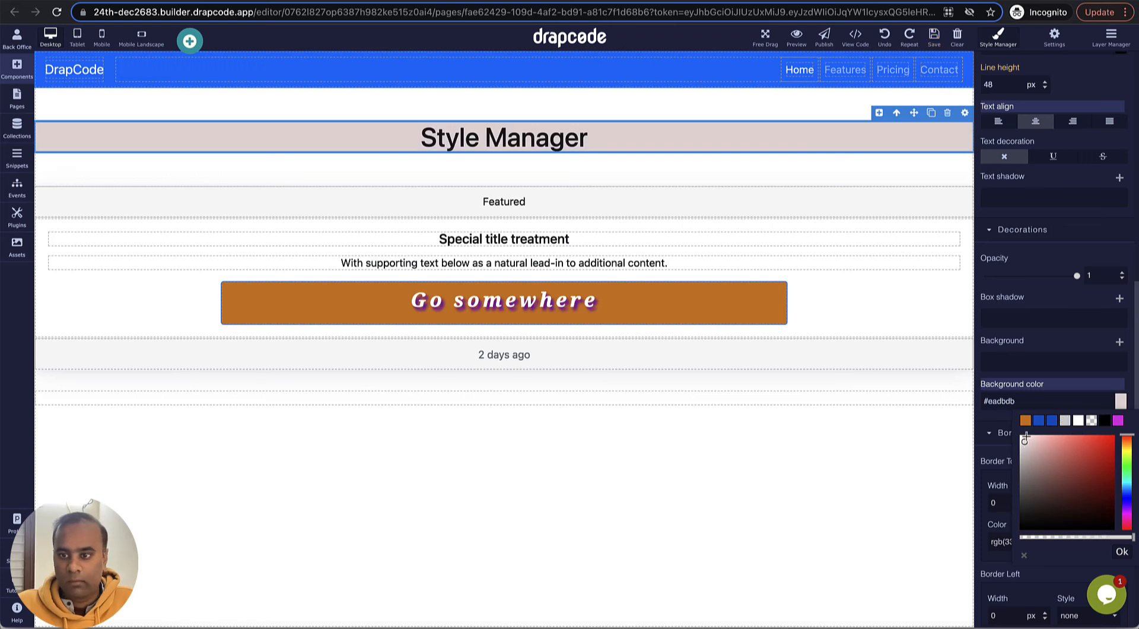
click(1023, 439)
click(1043, 336)
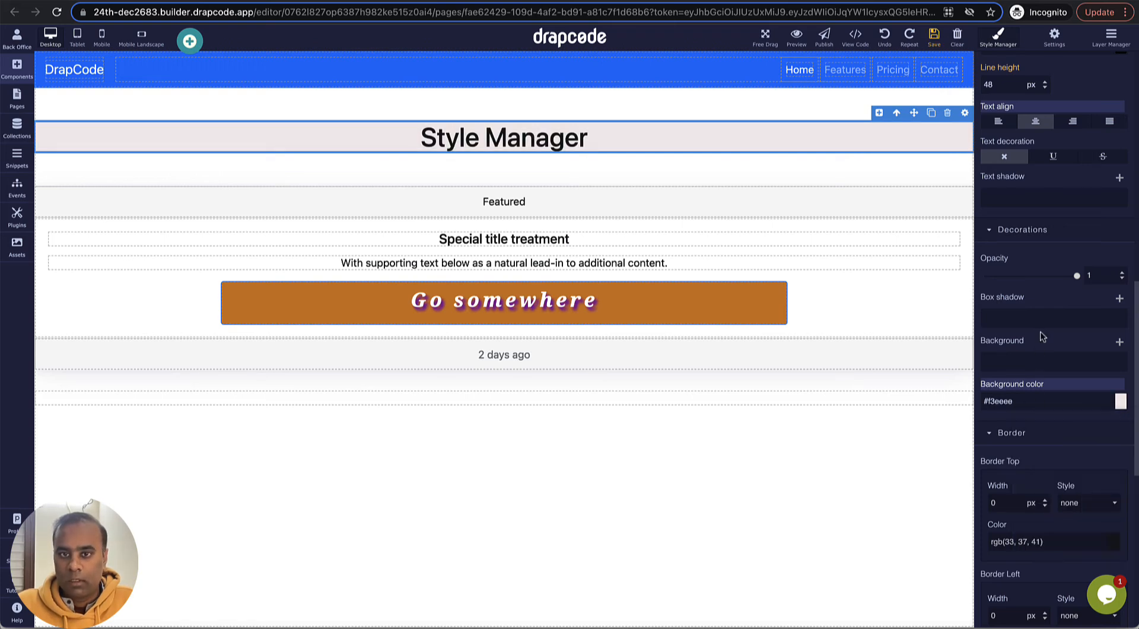
- Save the page, view it in preview mode and return to the editor
click(934, 36)
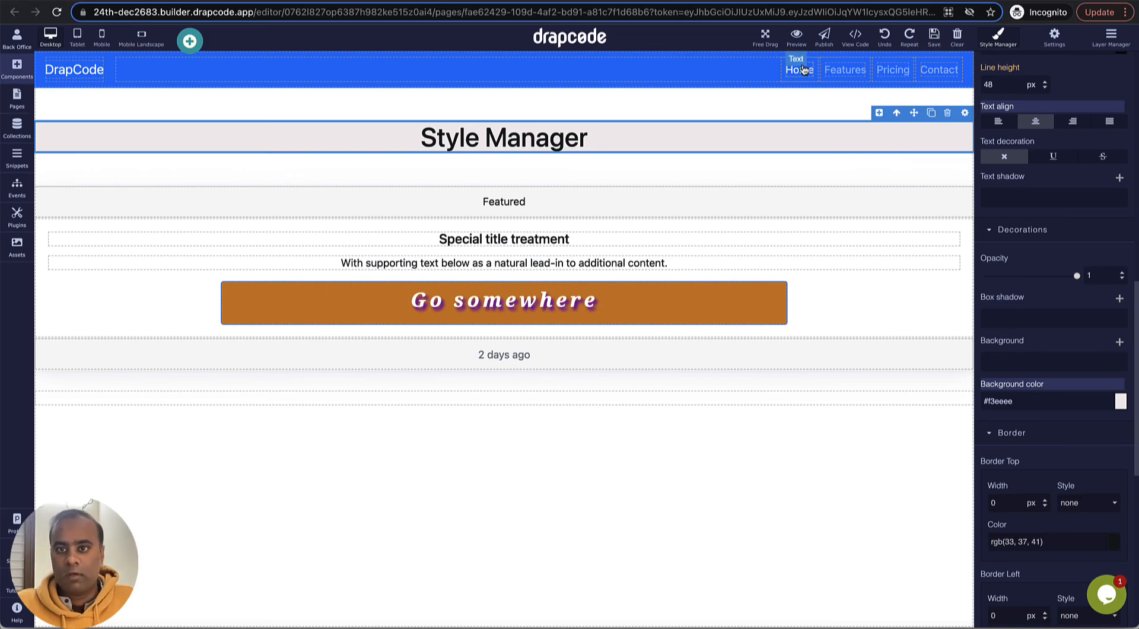
click(796, 43)
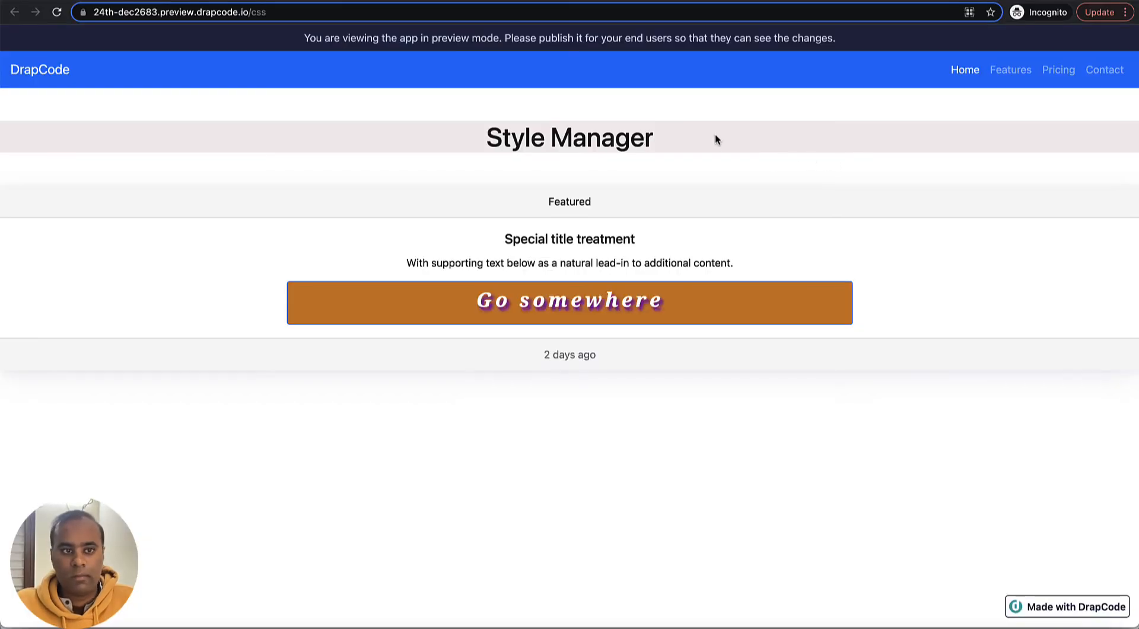
key(ctrl+w)
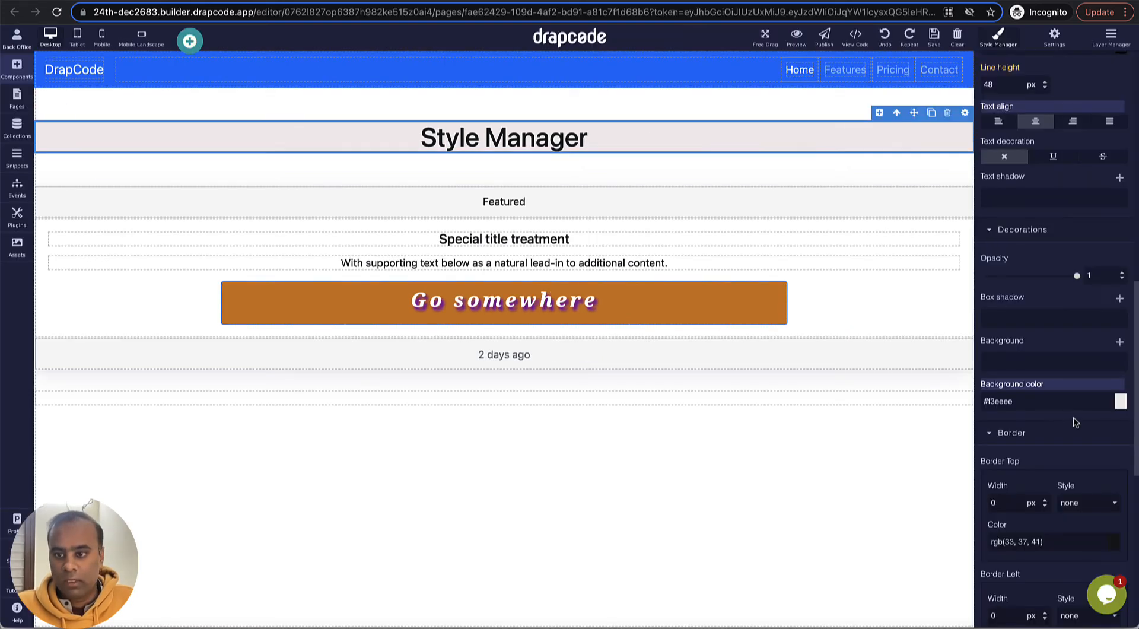
- Give the heading a 2 px solid top border in #000000 and reload the page preview to check it
scroll(1029, 510, down, 5)
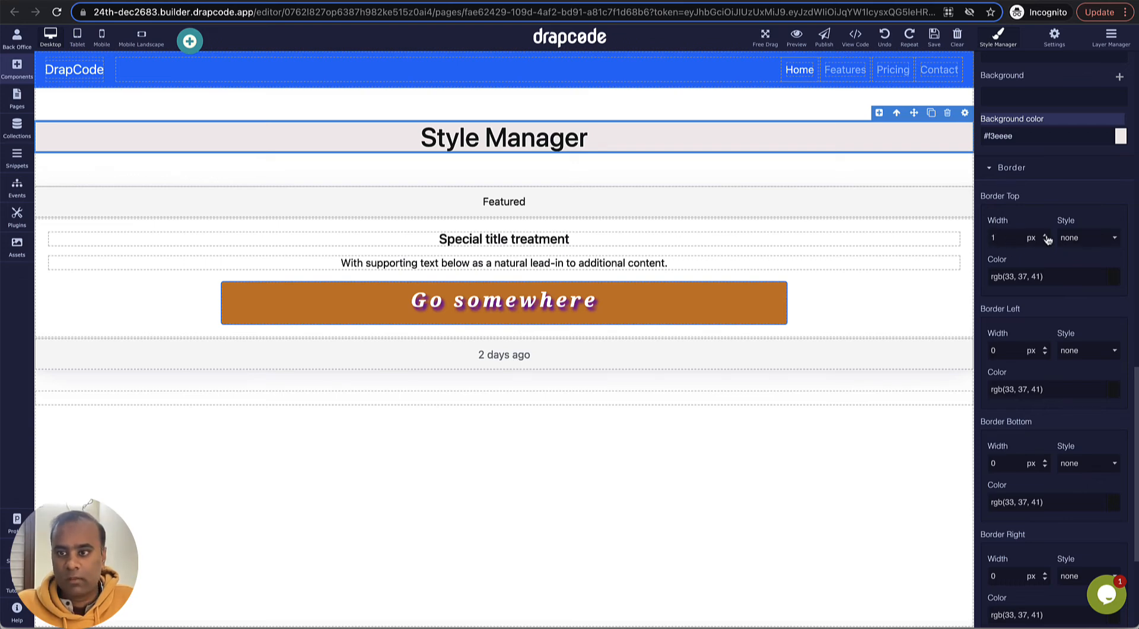
key(Return)
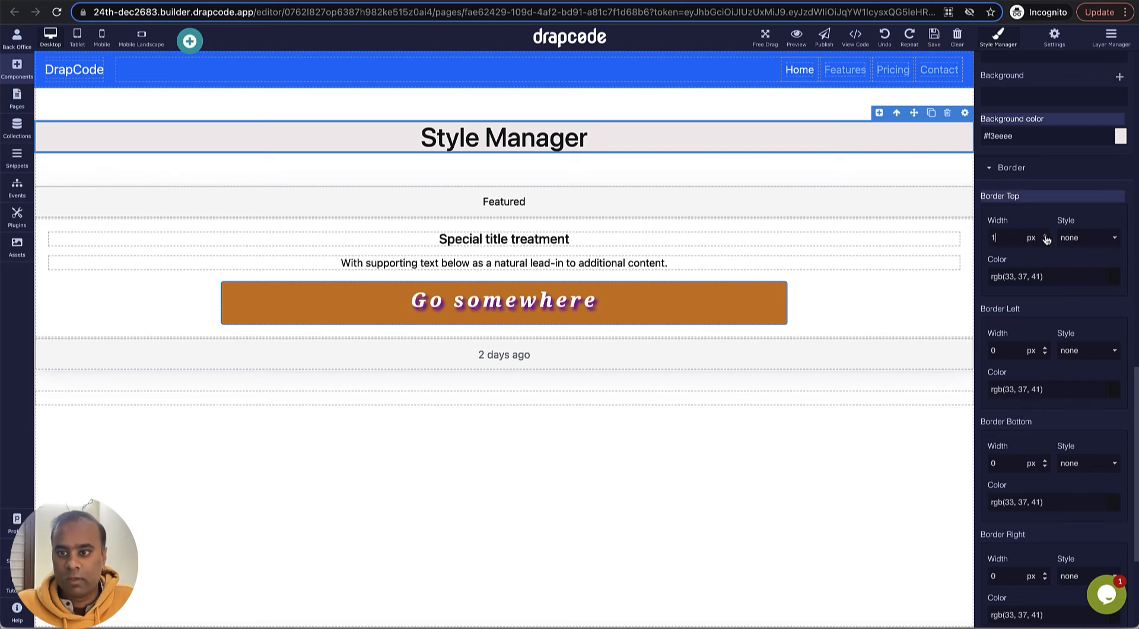
click(1093, 242)
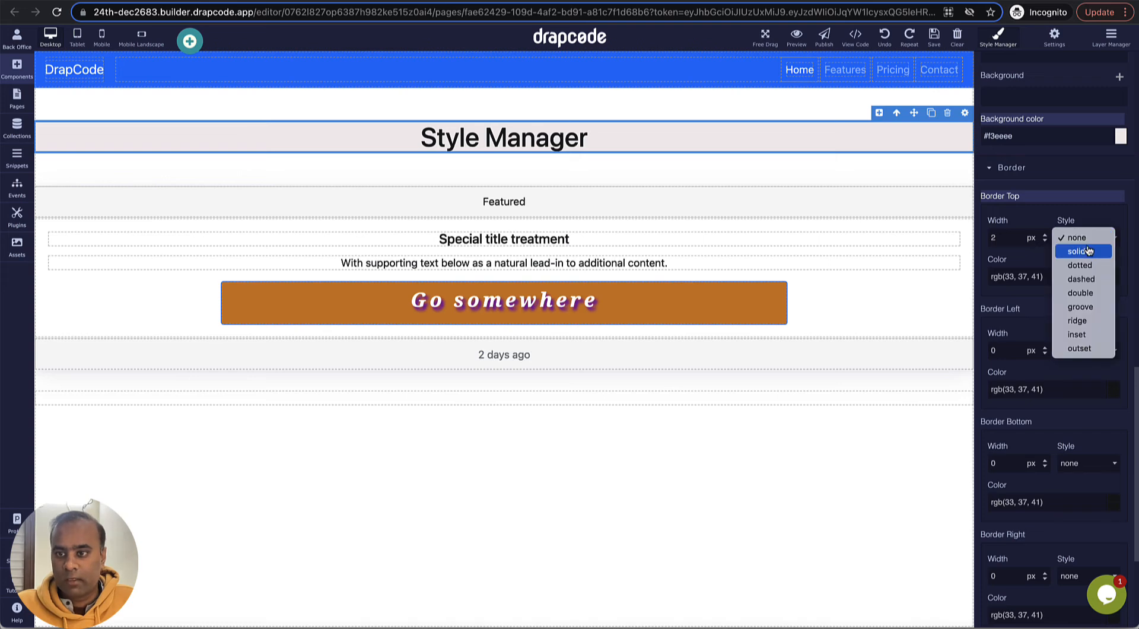
click(1089, 251)
click(1112, 280)
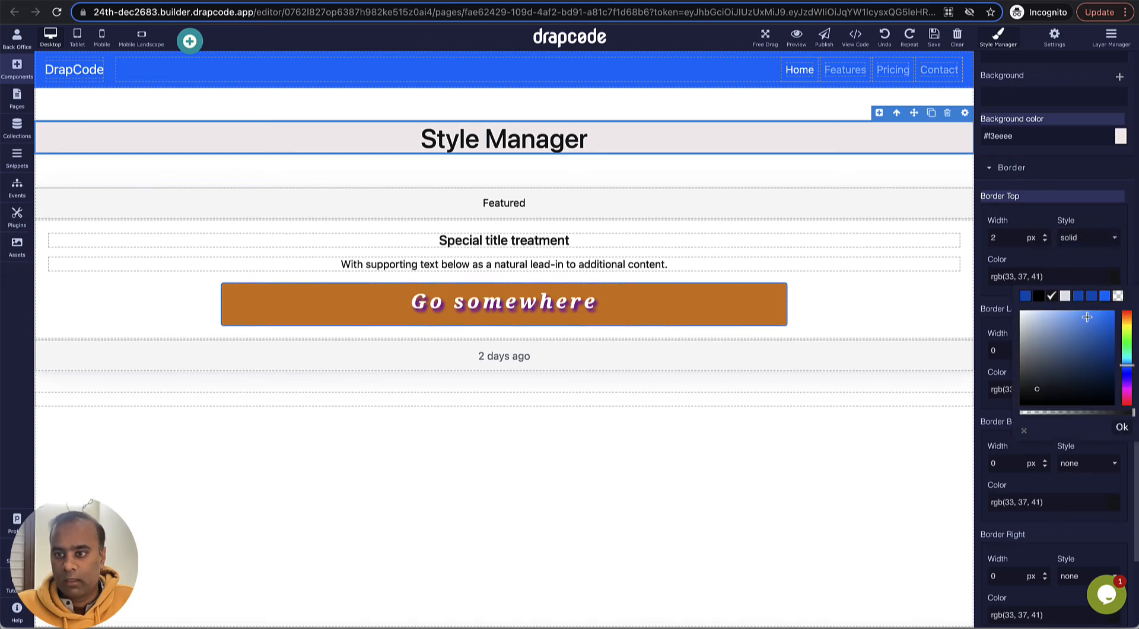
click(1041, 296)
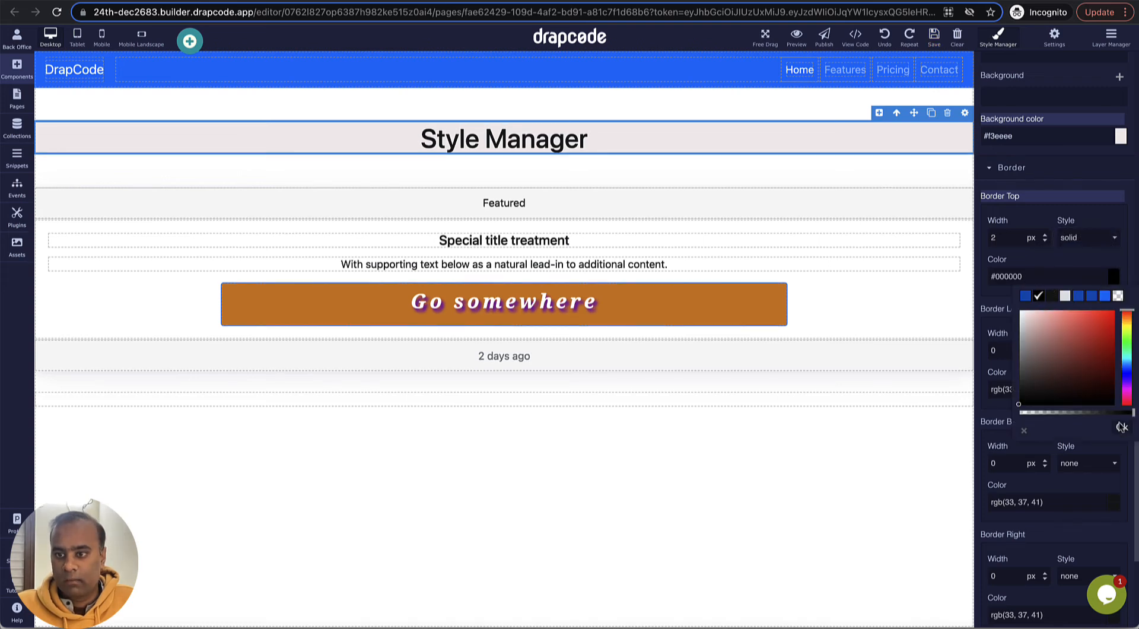
click(1122, 426)
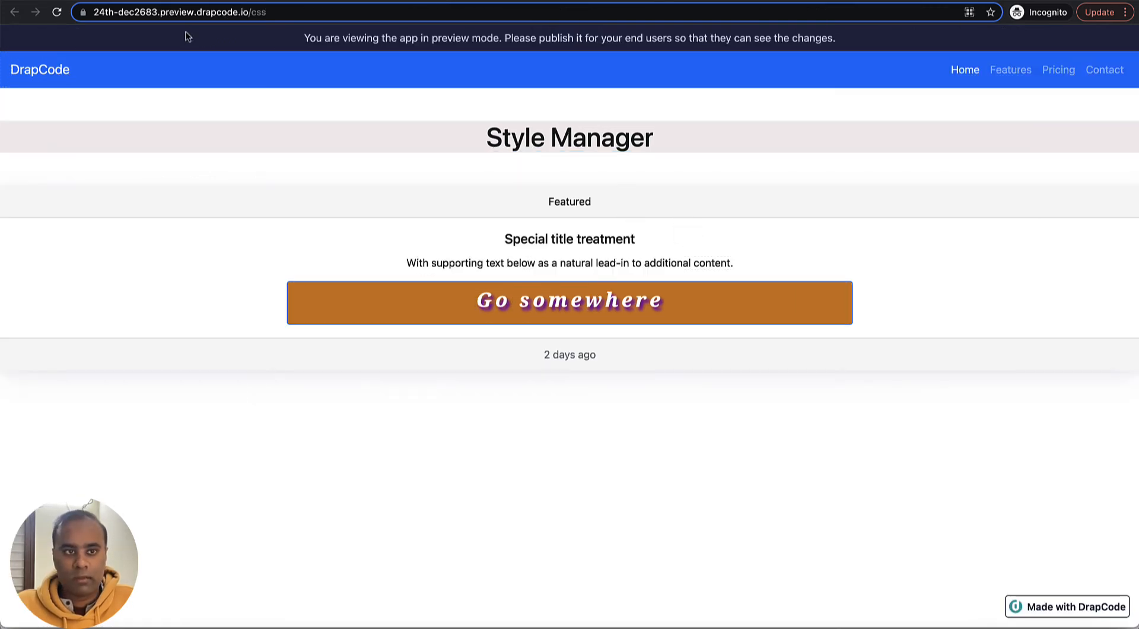
click(57, 13)
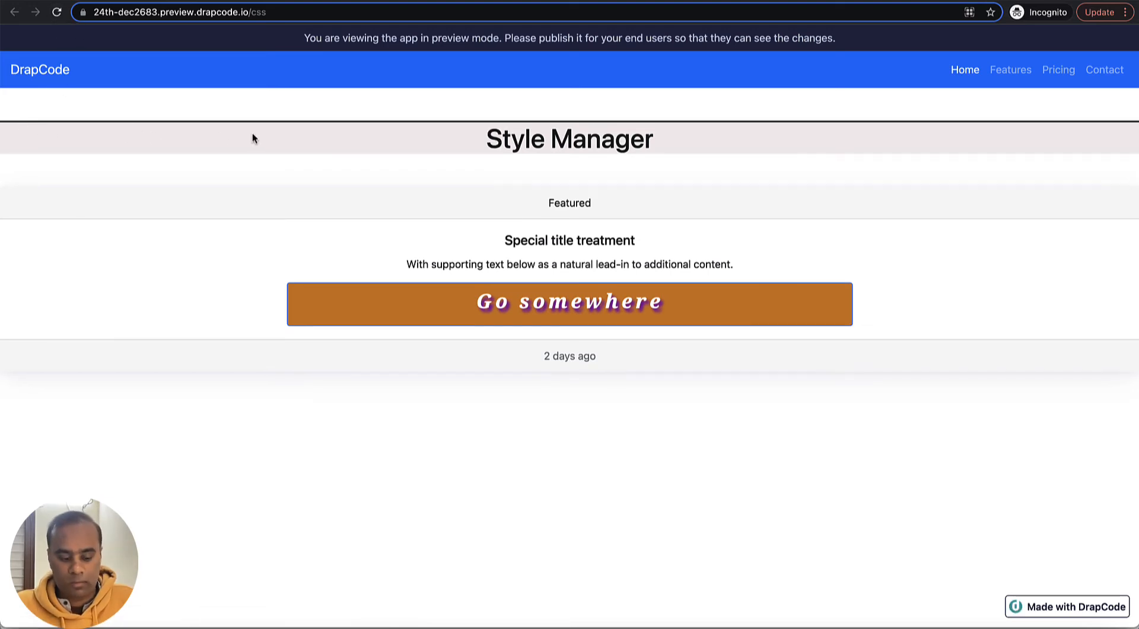
key(ctrl+Tab)
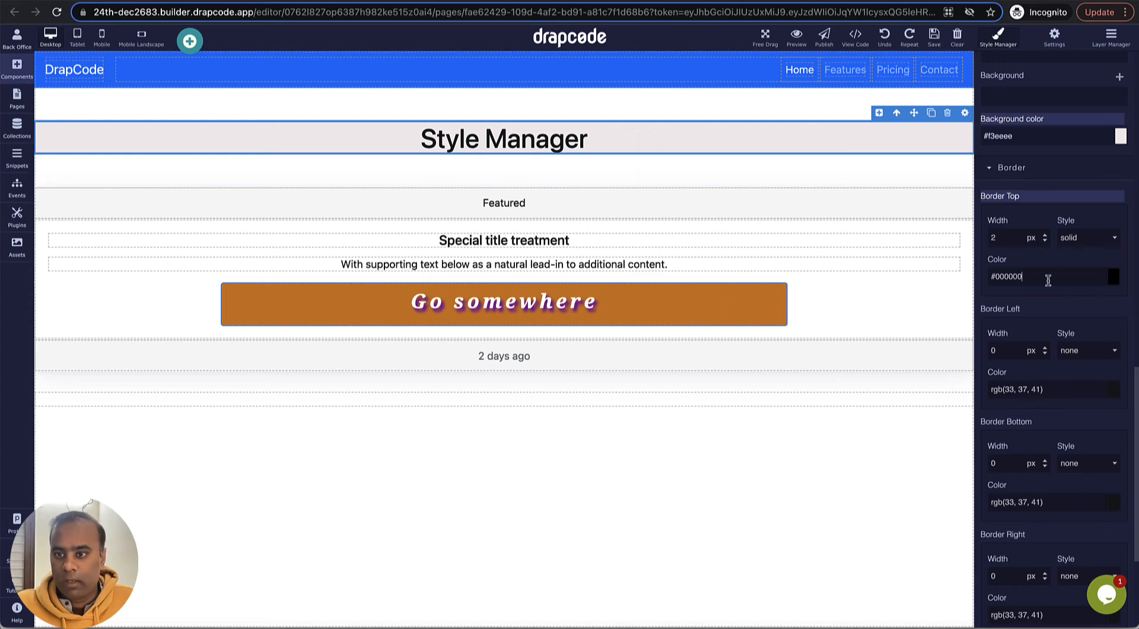
- Give the heading a 2 px solid left border, reusing the top border's color #000000
triple_click(1048, 280)
key(ctrl+c)
double_click(1018, 350)
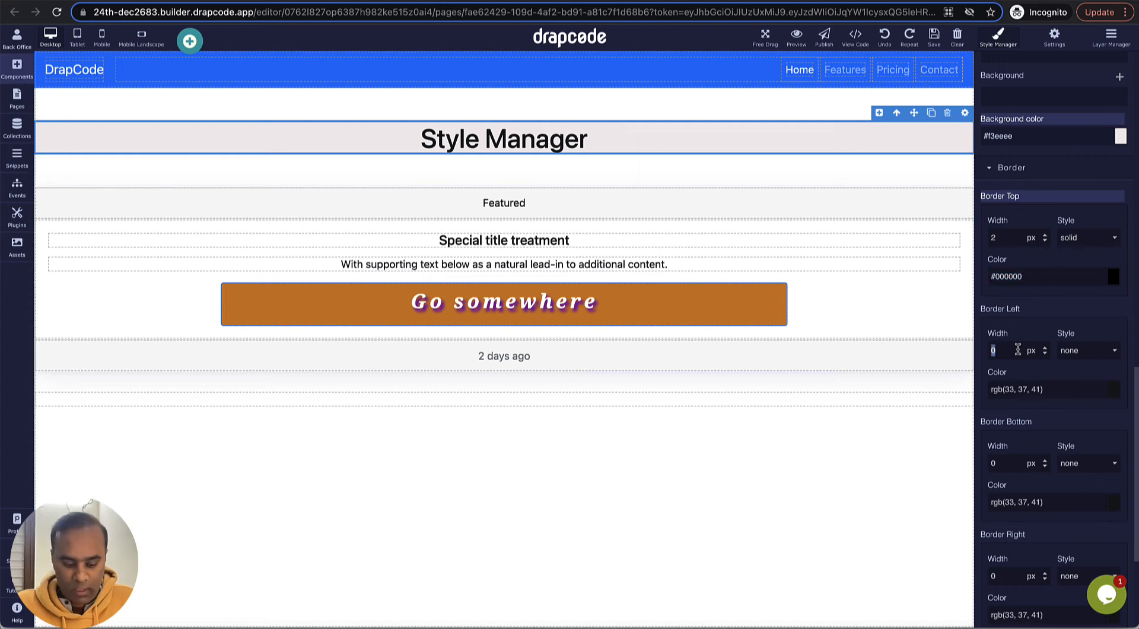
text(2)
click(1089, 350)
click(1068, 390)
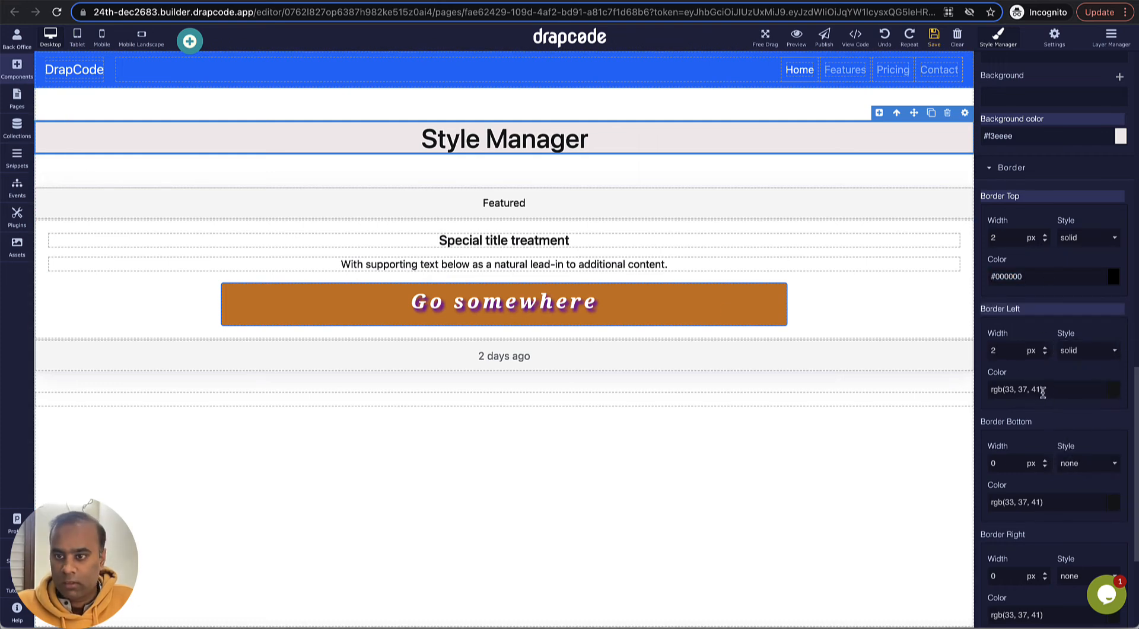
triple_click(1042, 391)
key(ctrl+v)
- Give the Style Manager heading a 2 px solid bottom border in #000000
scroll(1000, 391, down, 2)
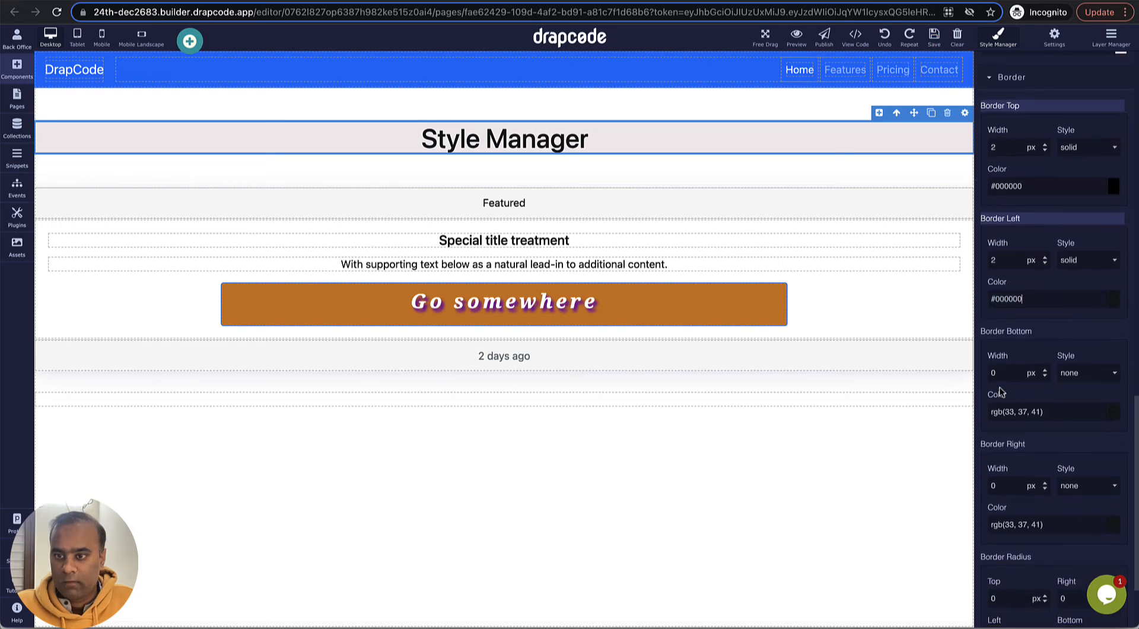
double_click(994, 373)
text(2)
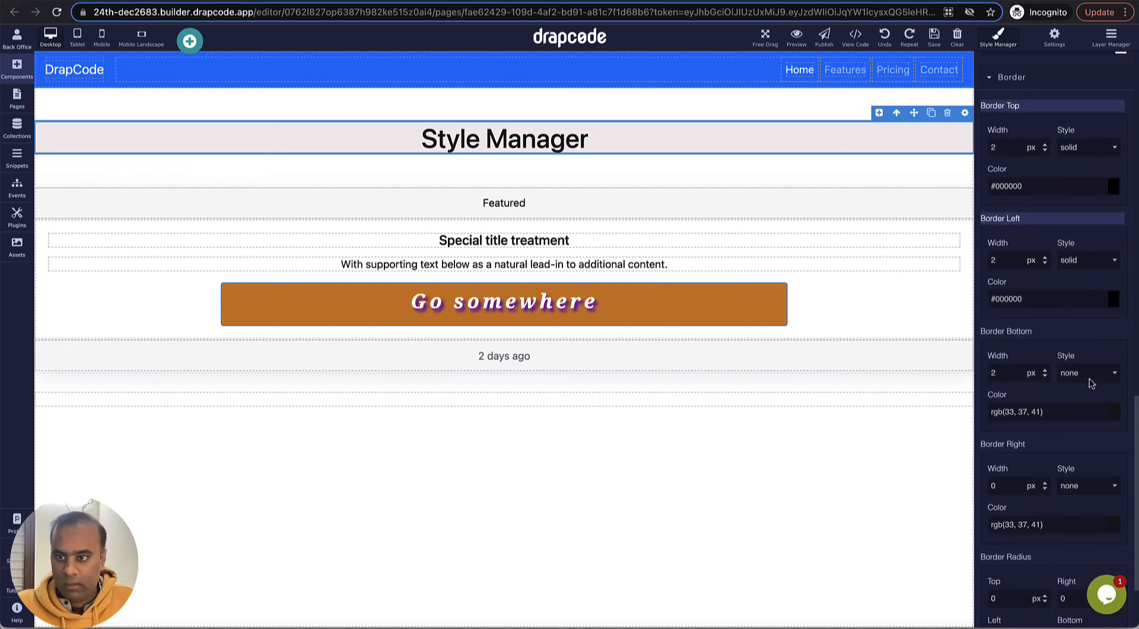
click(1090, 375)
click(1068, 420)
triple_click(1051, 411)
key(ctrl+v)
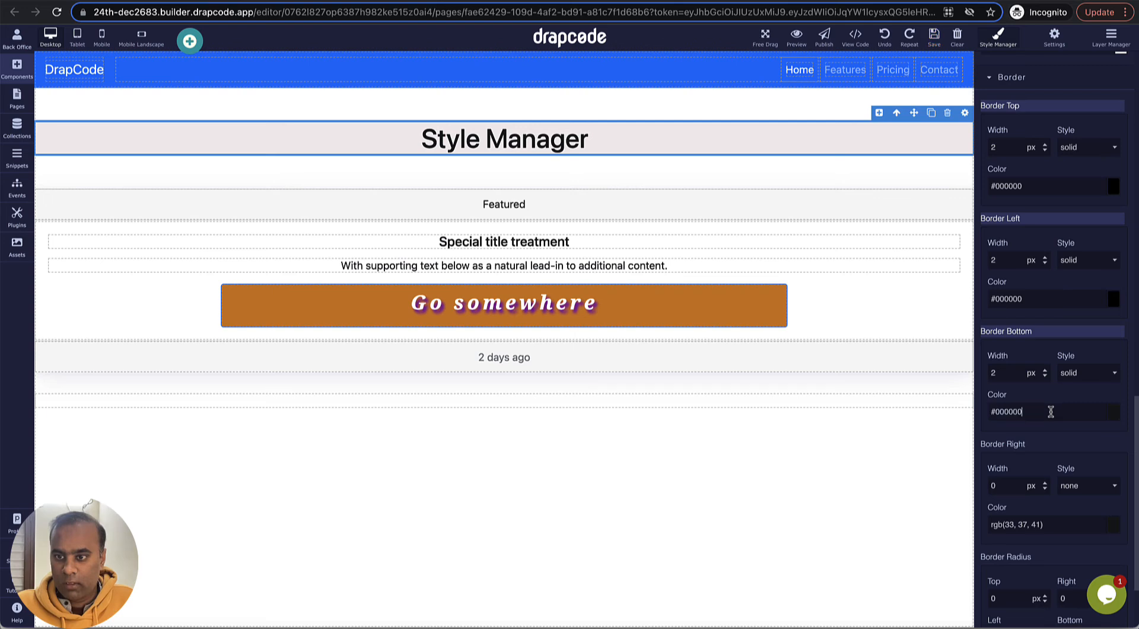
- Give the heading a 2 px solid right border in the same color, #000000
scroll(1045, 407, down, 2)
click(1010, 389)
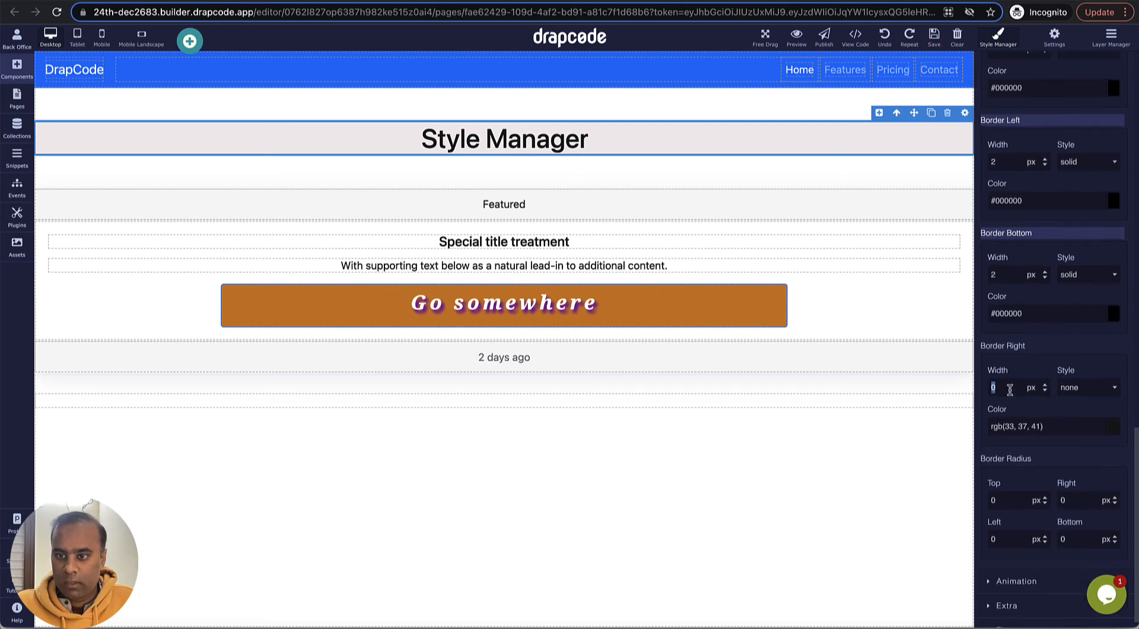
text(2)
click(1081, 388)
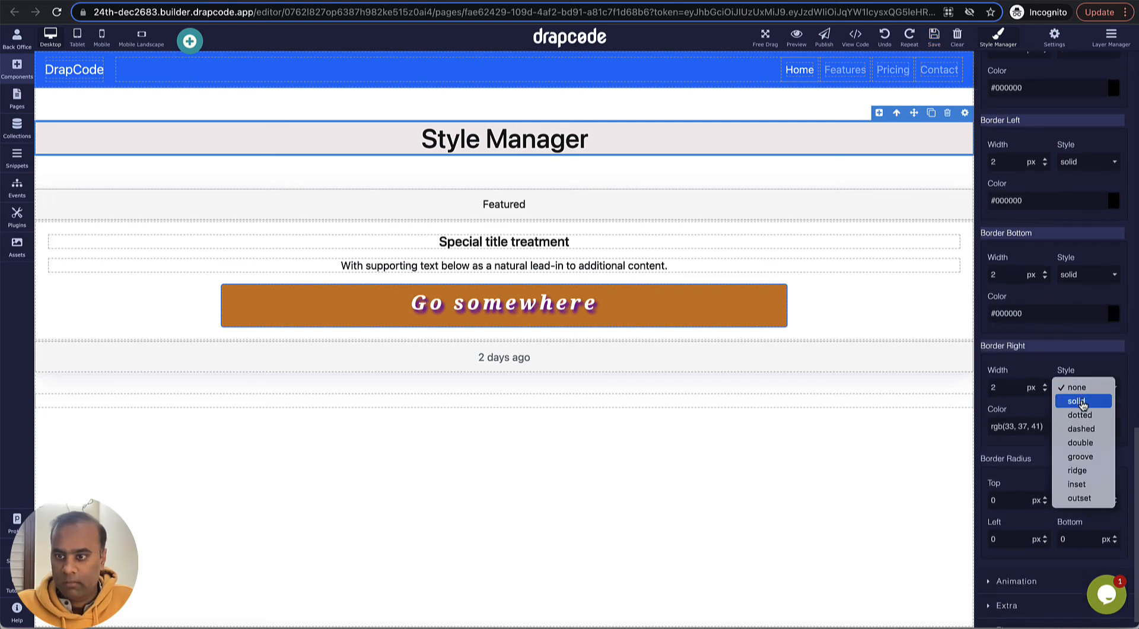
click(1071, 400)
triple_click(1063, 425)
key(ctrl+v)
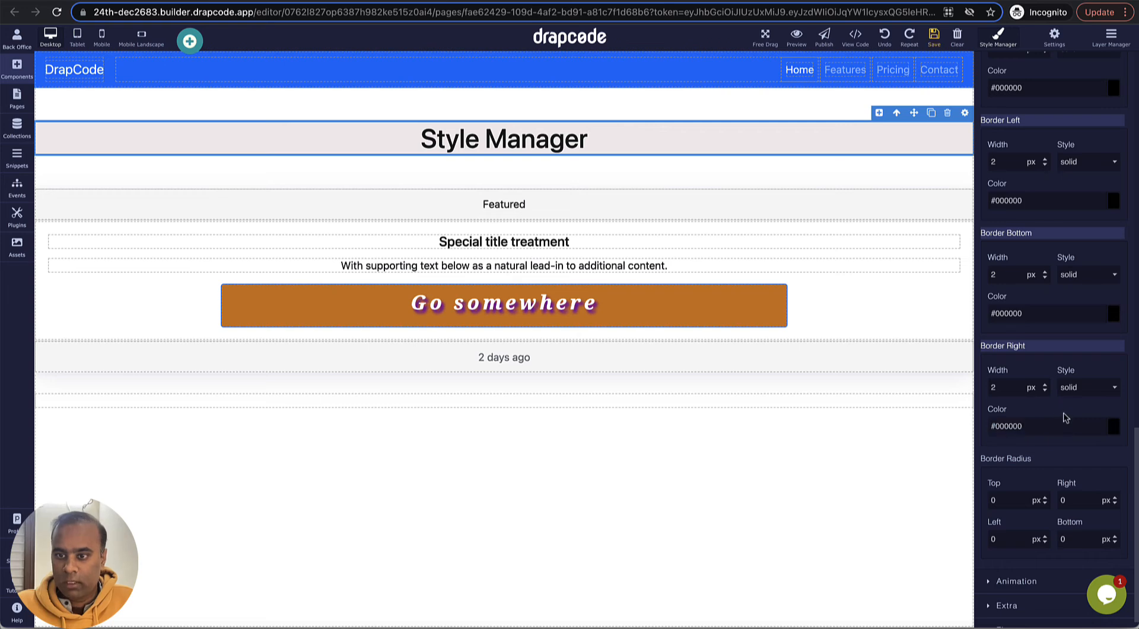
- Save the page, reload its preview to check the heading's borders, and return to the editor
click(797, 35)
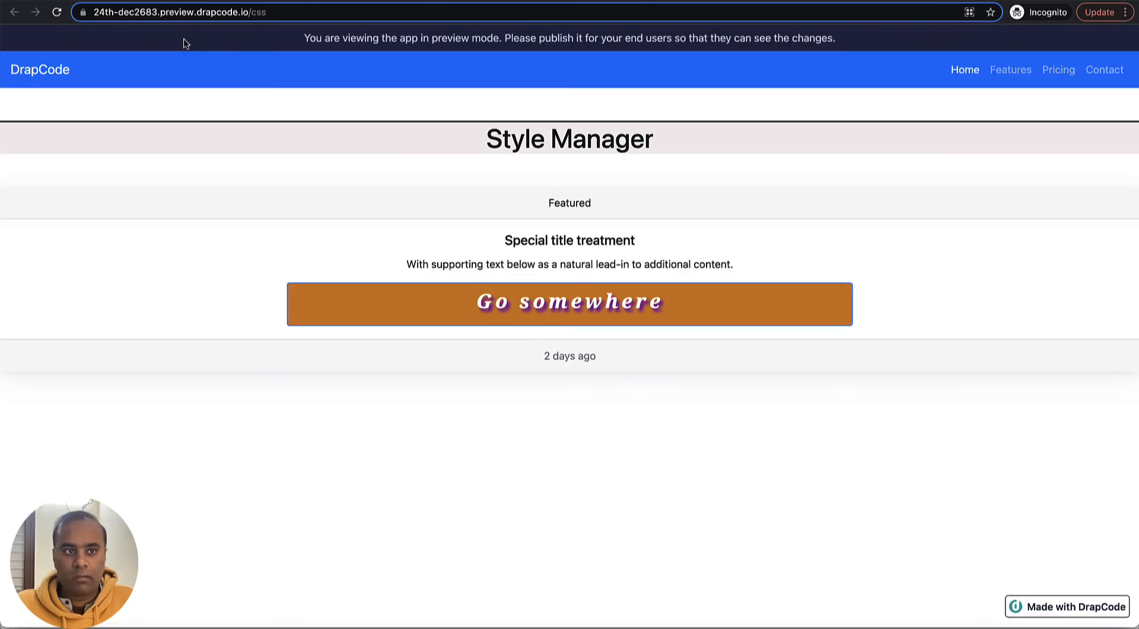
click(58, 12)
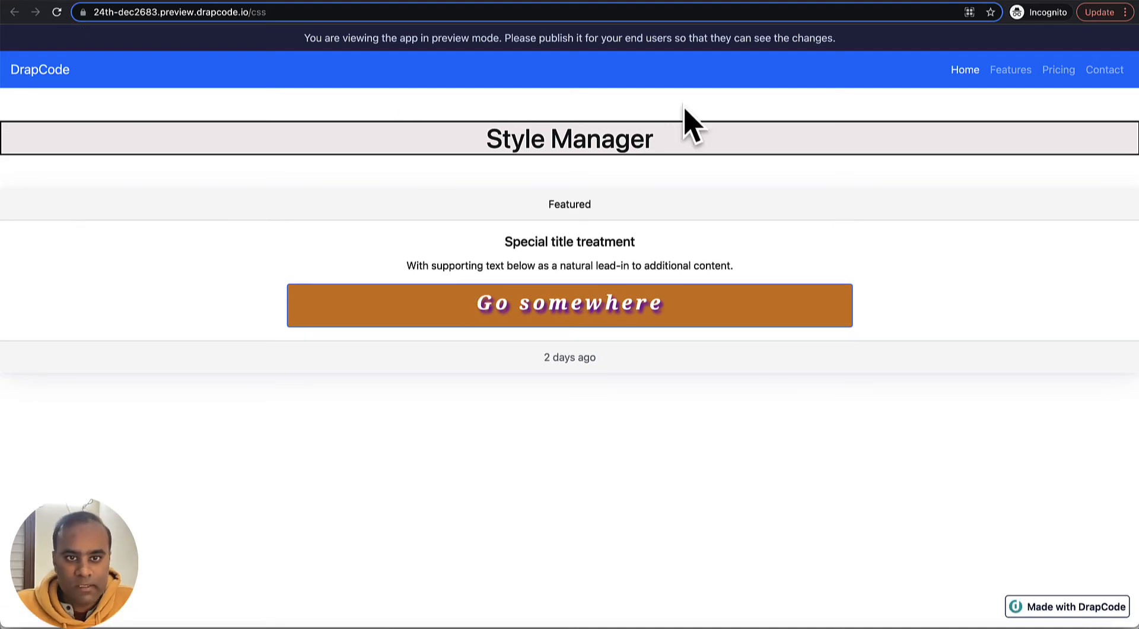
key(ctrl+shift+Tab)
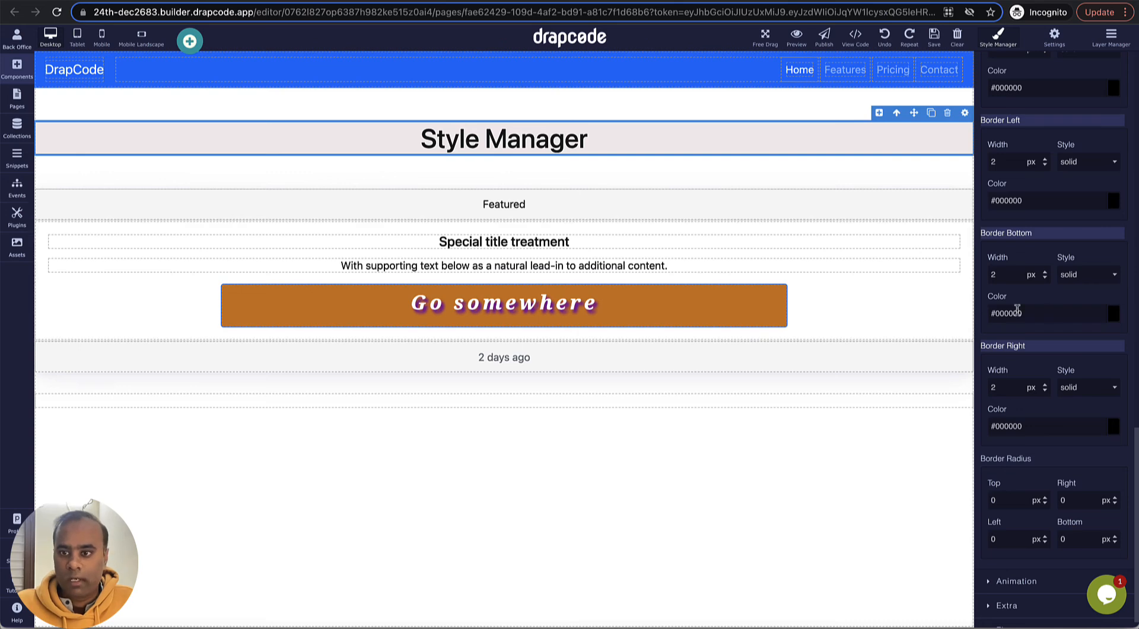
- Set the heading's top and bottom padding to 20 px and reload the page preview to check the spacing
scroll(1045, 331, up, 10)
scroll(1045, 331, up, 5)
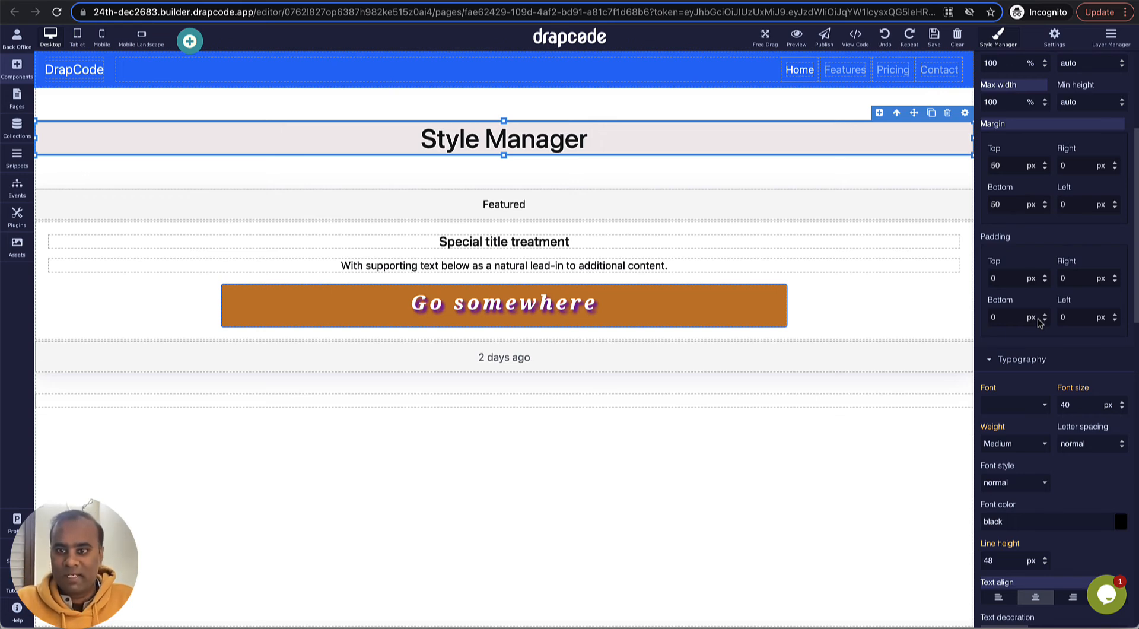
double_click(1007, 279)
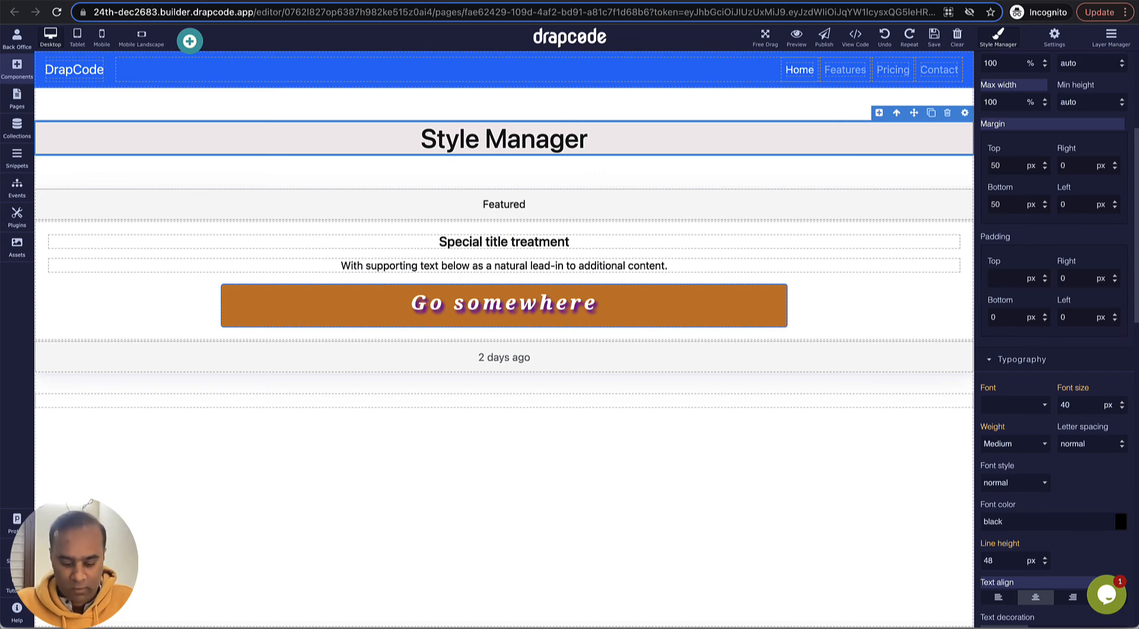
key(Return)
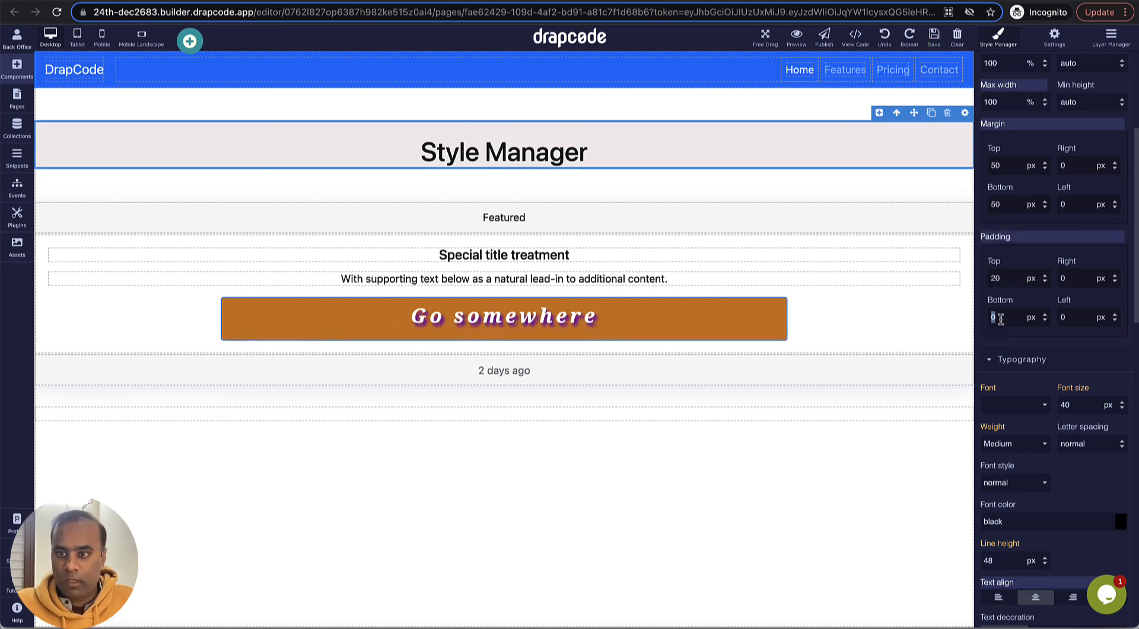
text(20)
key(Return)
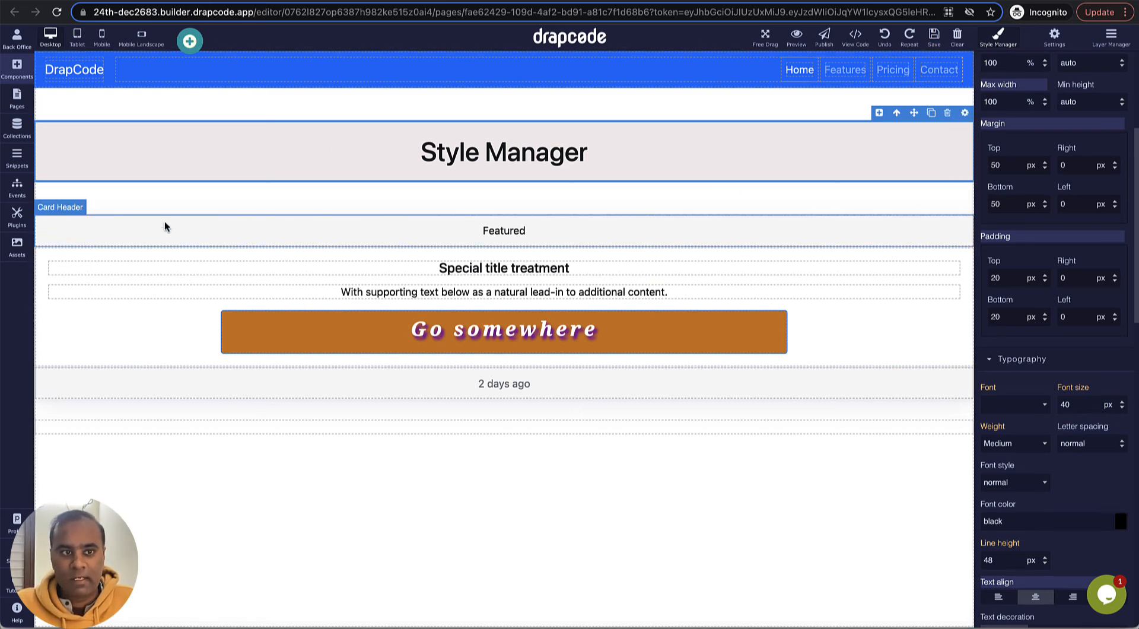
key(ctrl+Tab)
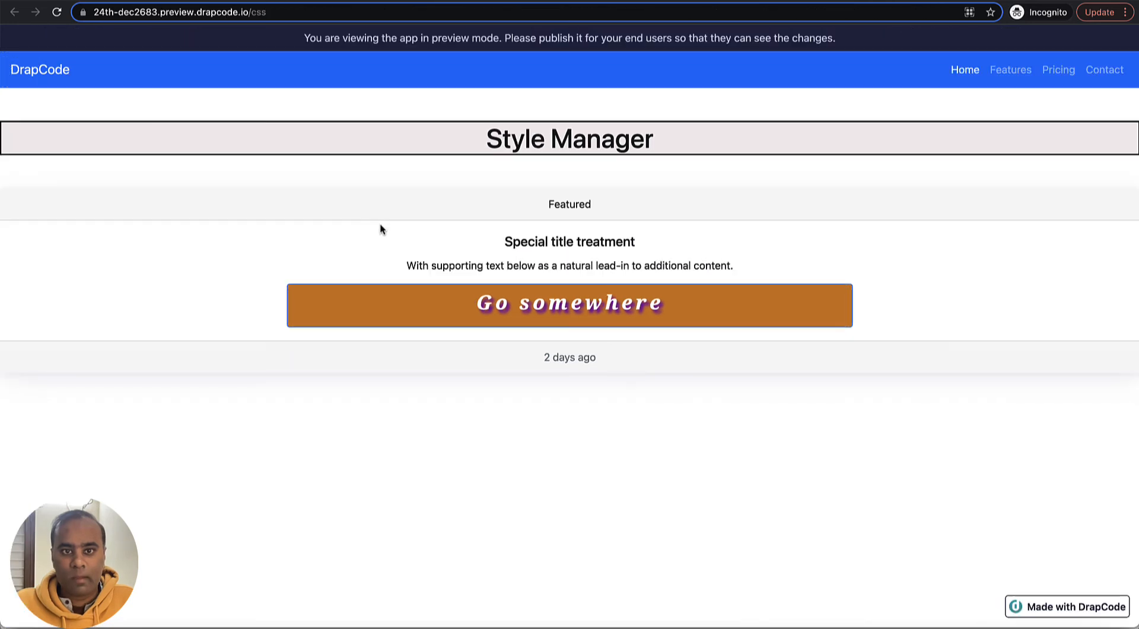
click(57, 12)
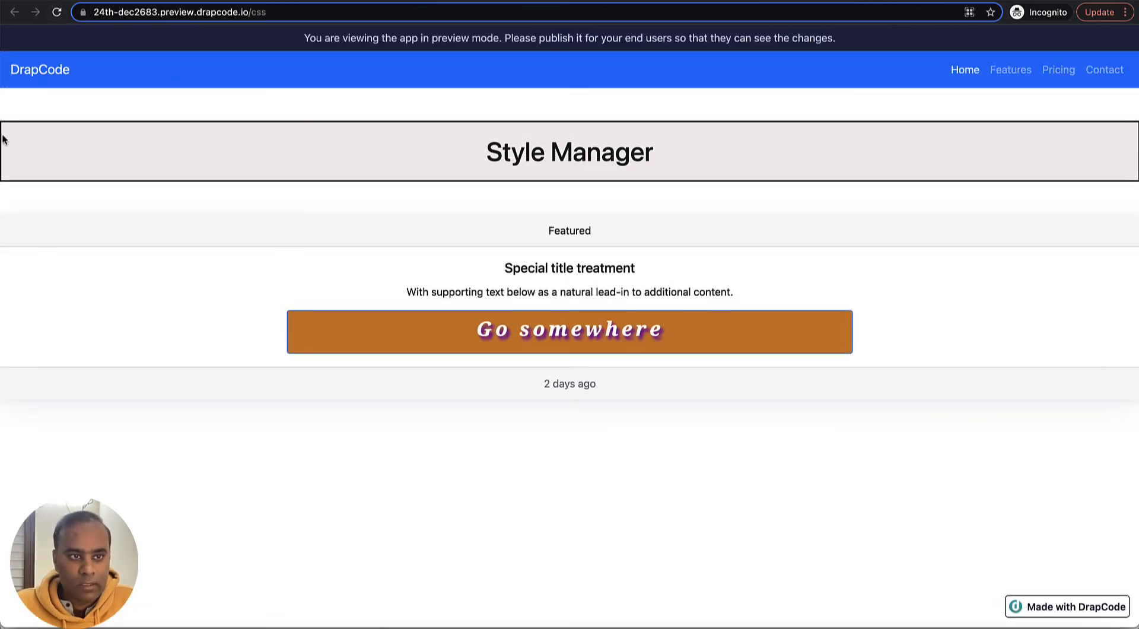
key(ctrl+Tab)
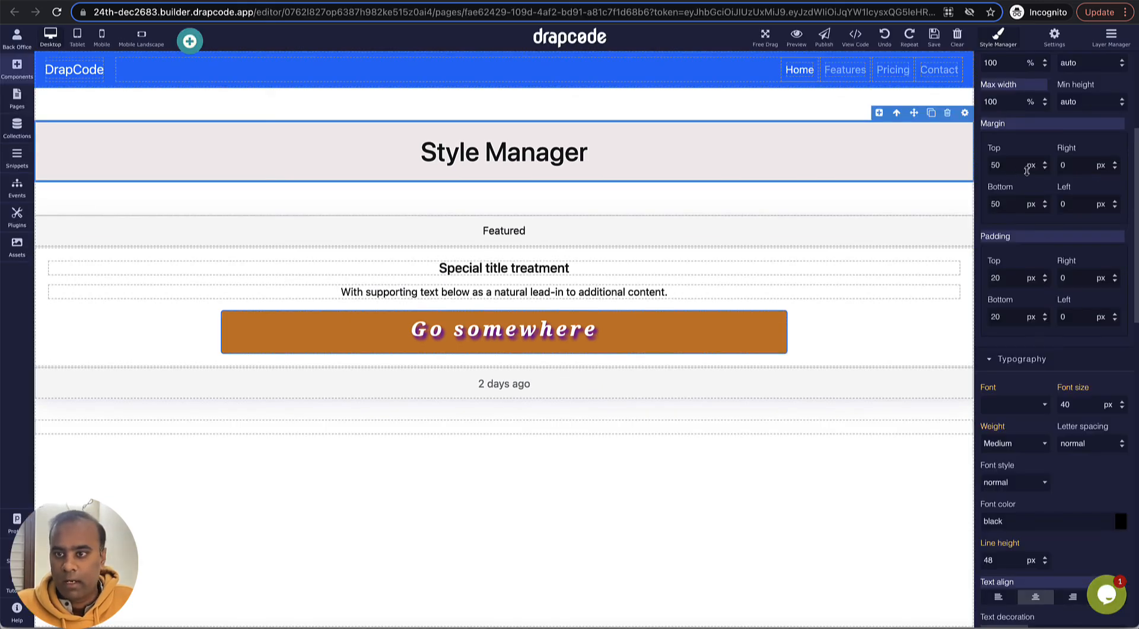
- Set the heading's right and left margins to 25 px and reload the page preview to check them
double_click(1071, 167)
text(25)
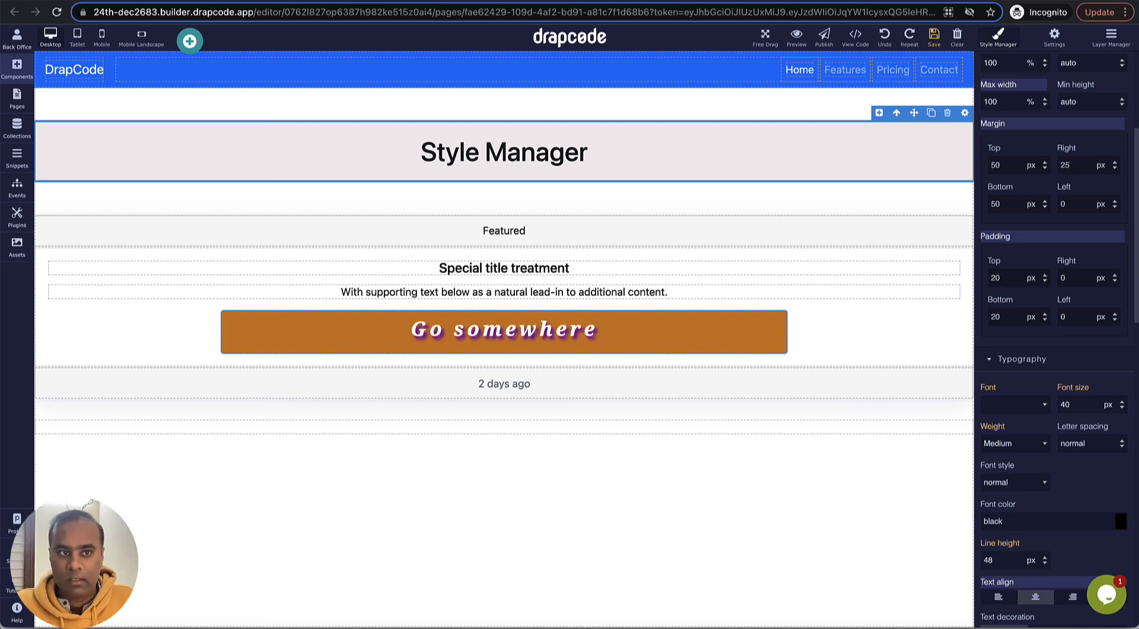
double_click(1080, 205)
text(25)
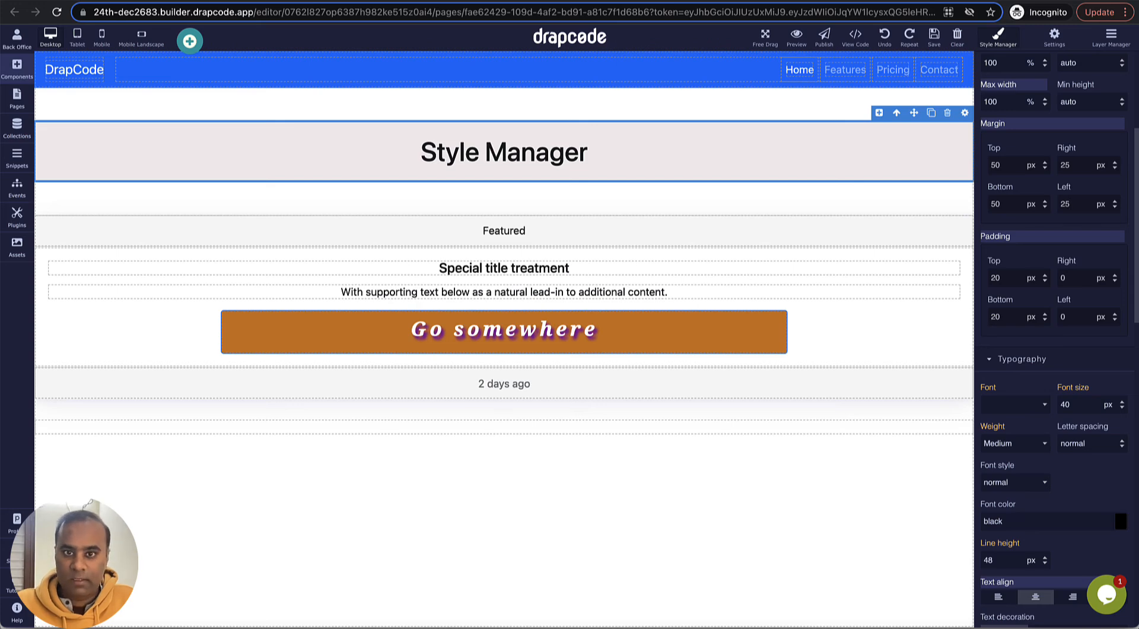
key(ctrl+Tab)
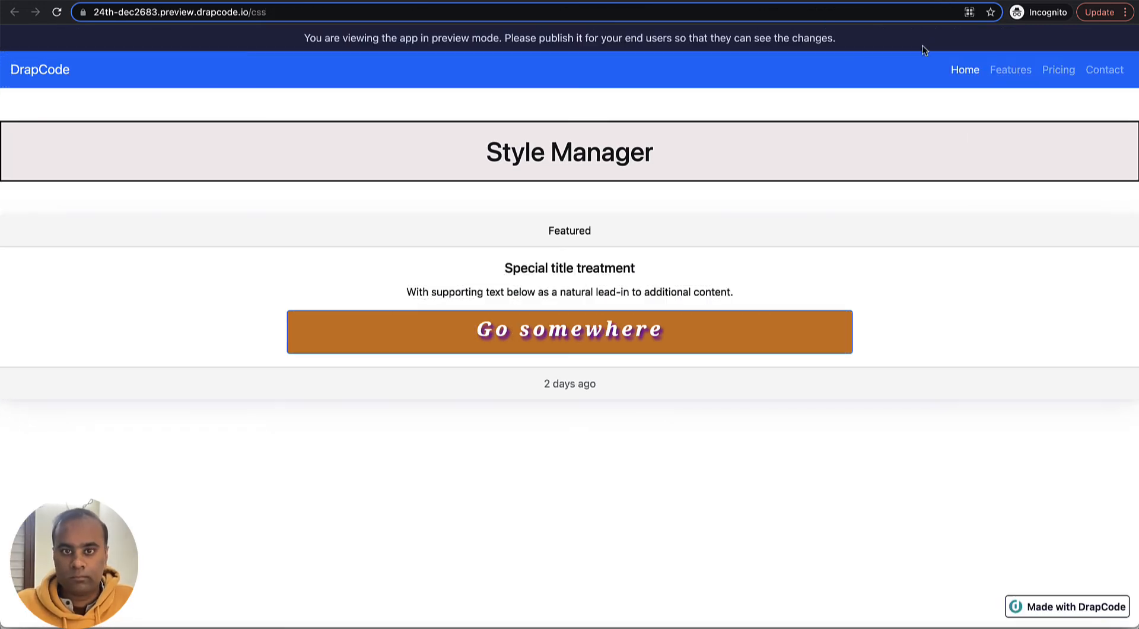
click(56, 12)
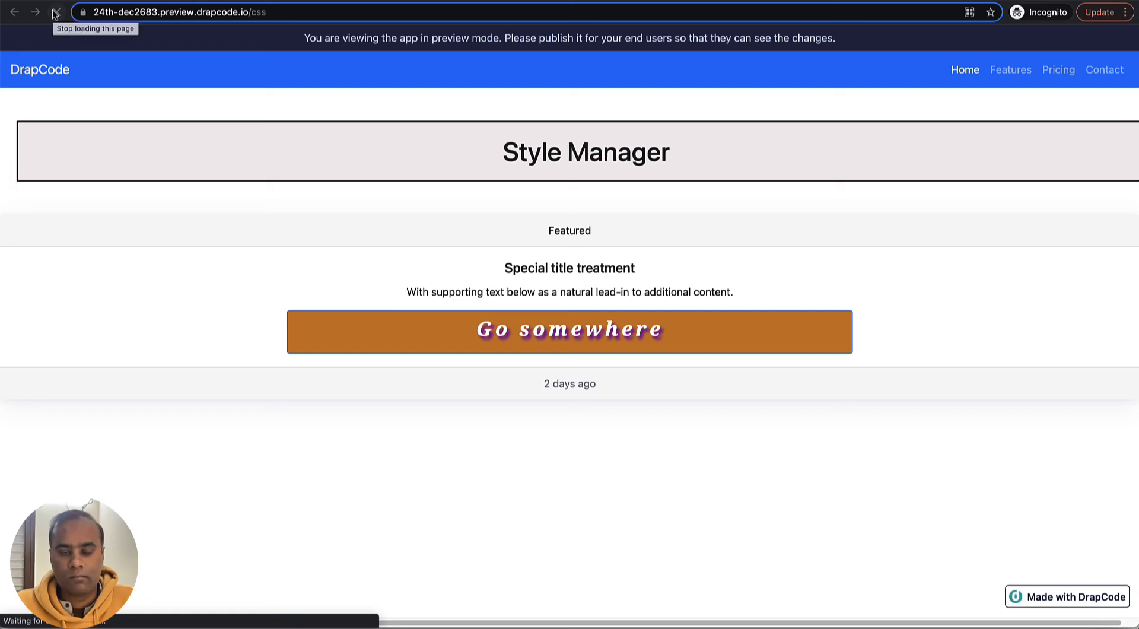
key(ctrl+Tab)
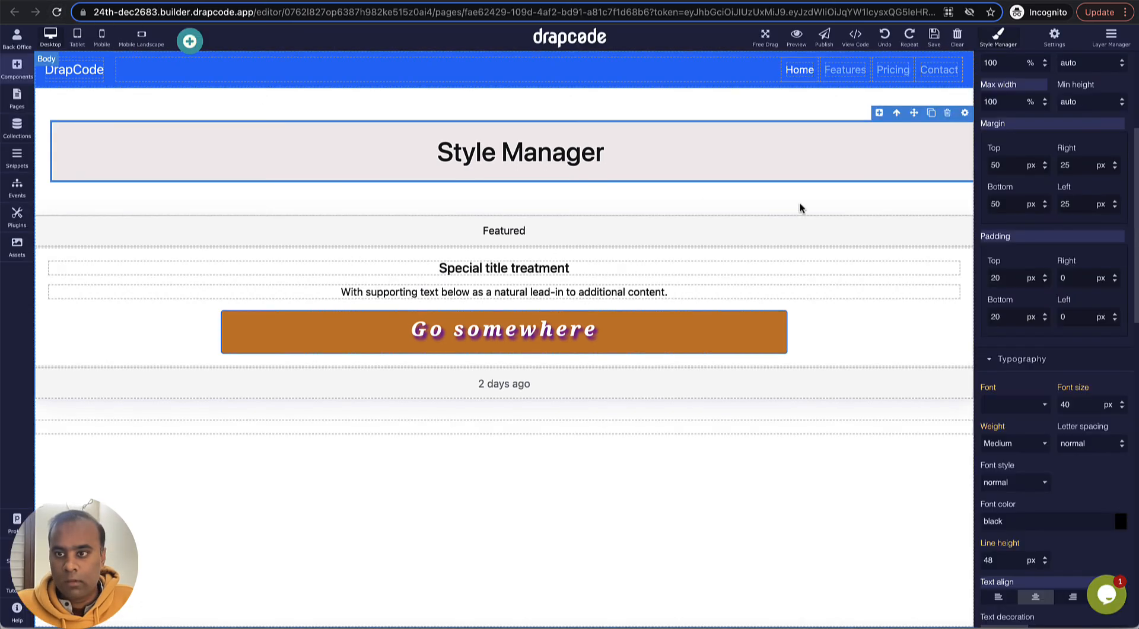
- Set the heading's width to auto and reload the page preview to check how the box fits
scroll(1016, 196, up, 3)
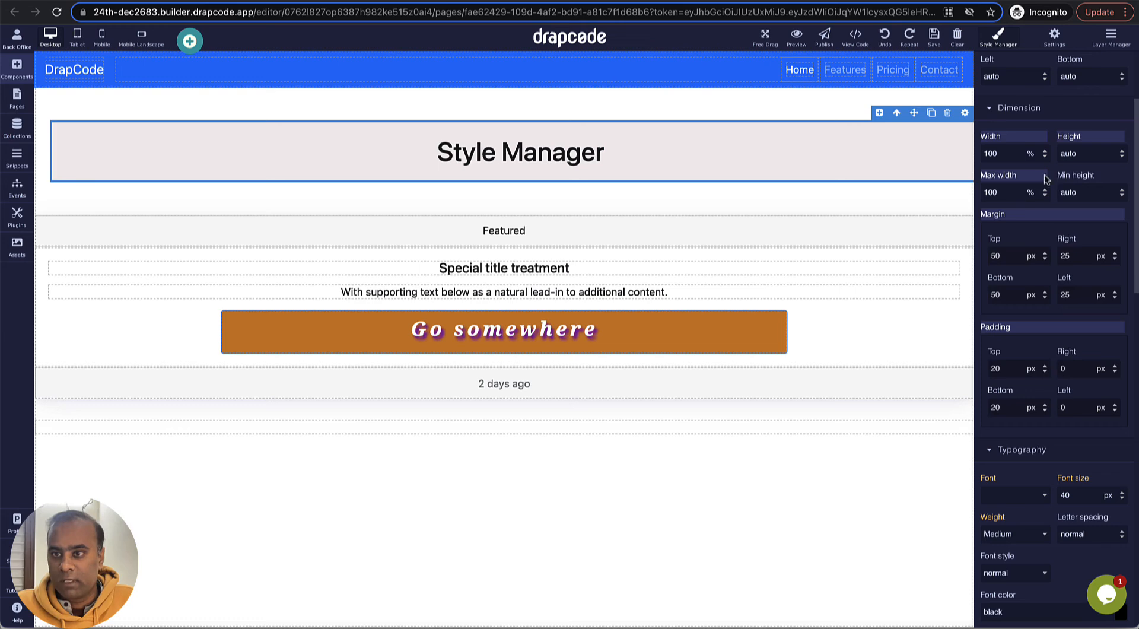
double_click(1009, 155)
text(a)
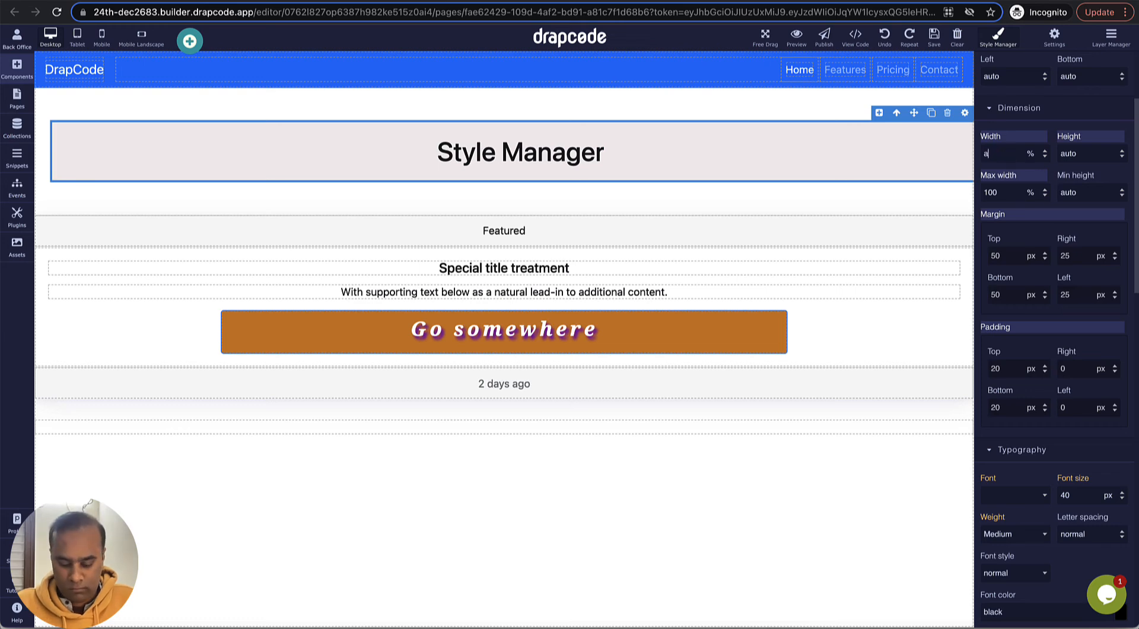
text(uto)
key(Return)
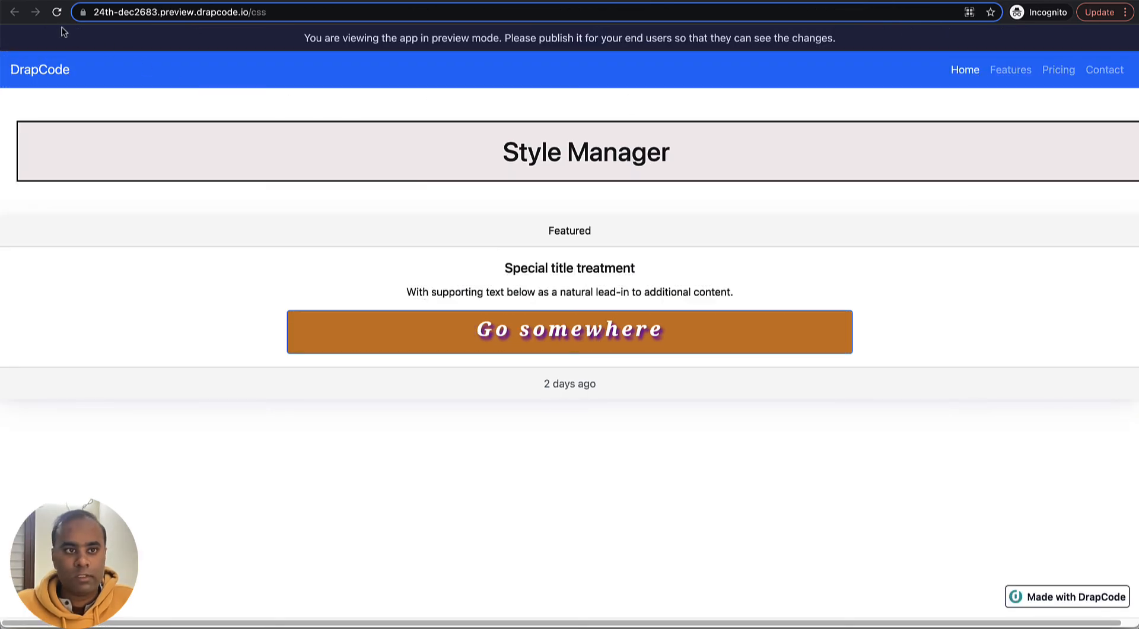
click(56, 12)
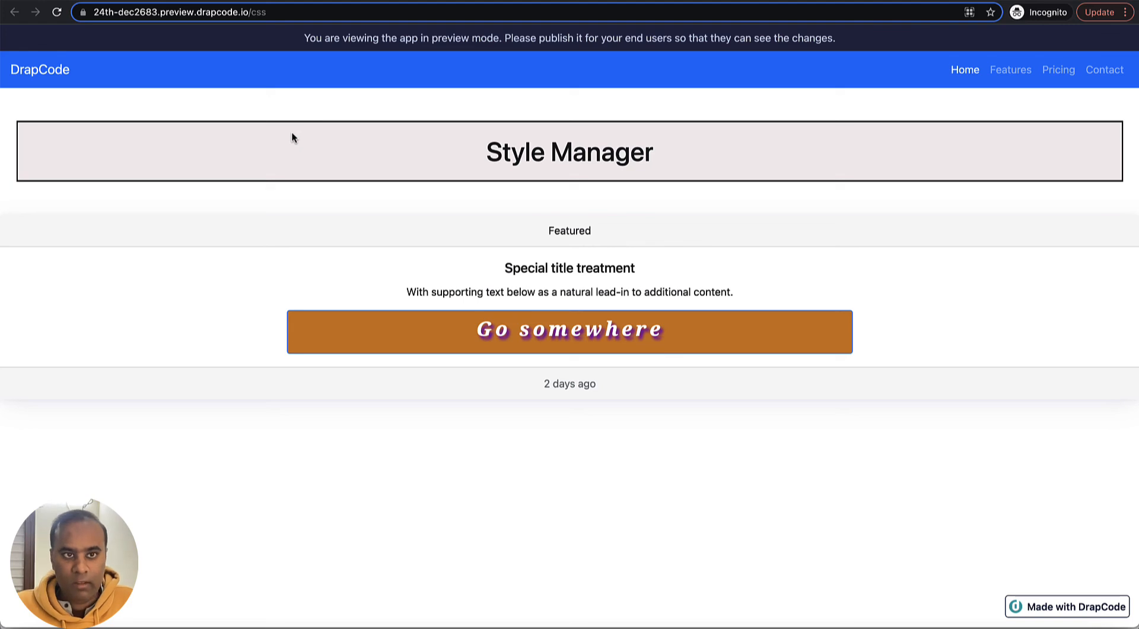
key(super+w)
- Give the heading a 5 px border radius on all four corners, save the page and check it in the preview
scroll(1054, 352, down, 10)
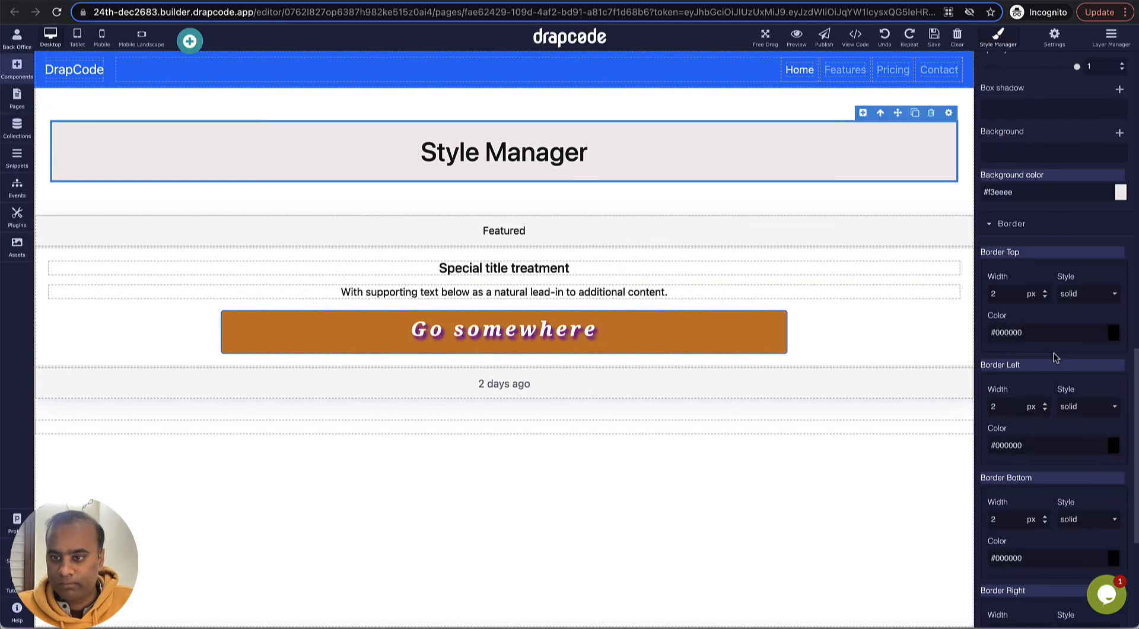
scroll(1054, 355, down, 4)
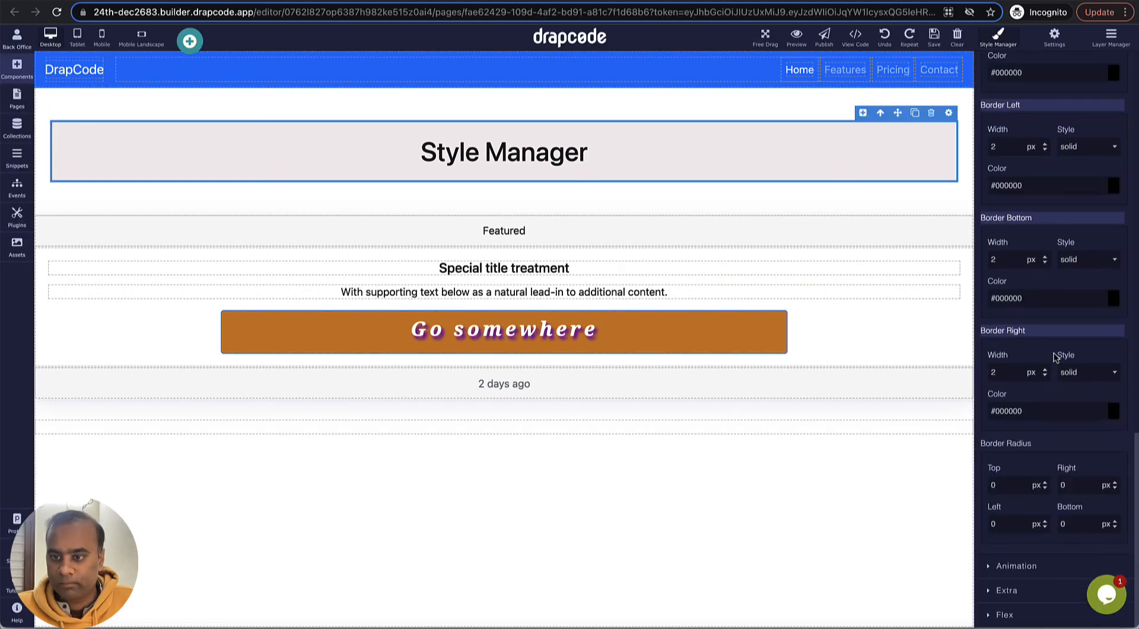
click(1012, 481)
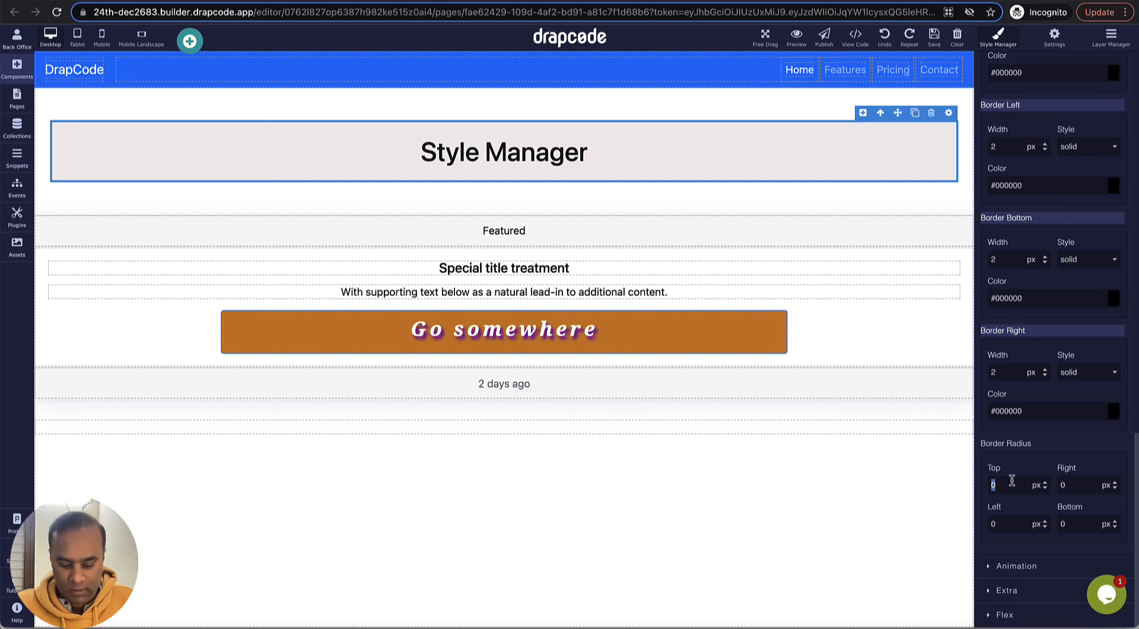
text(5)
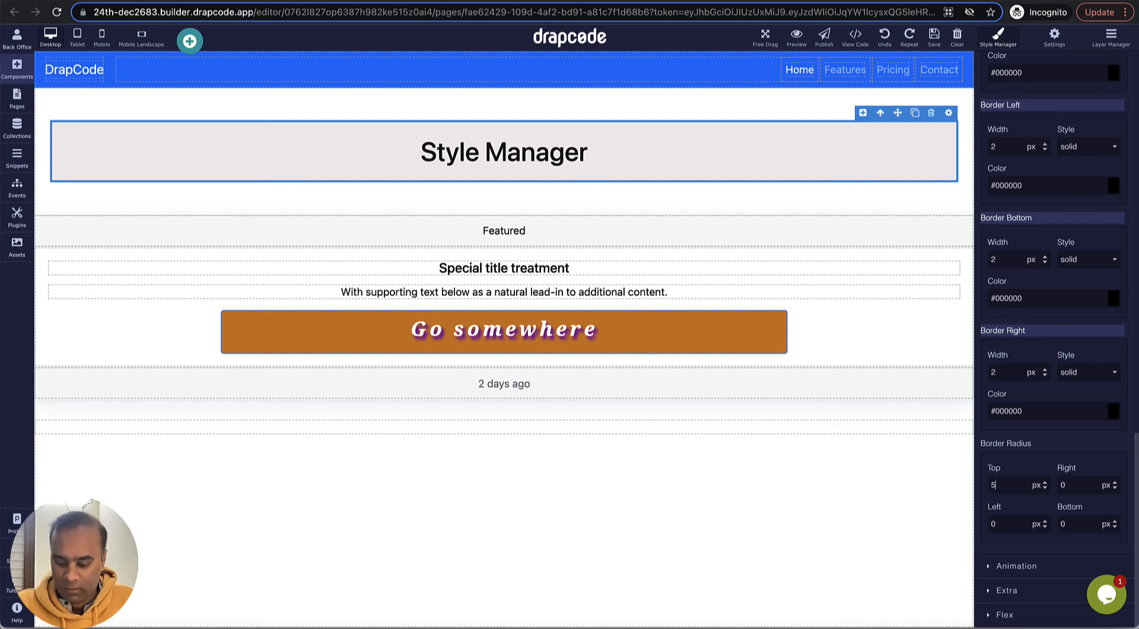
key(Tab)
text(5)
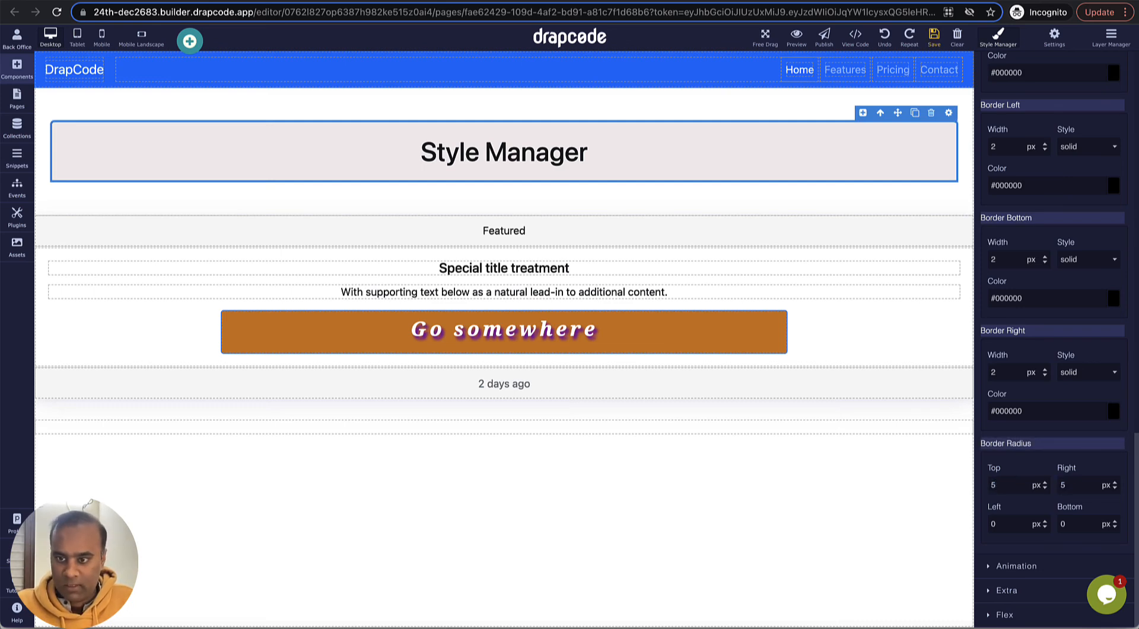
key(Tab)
text(5)
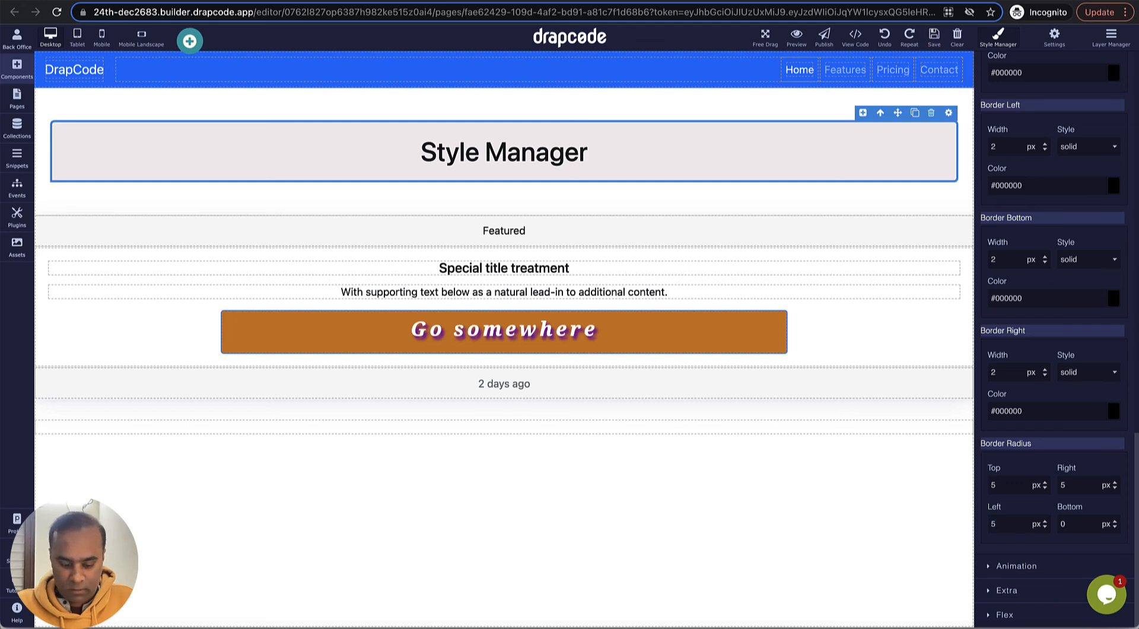
key(Tab)
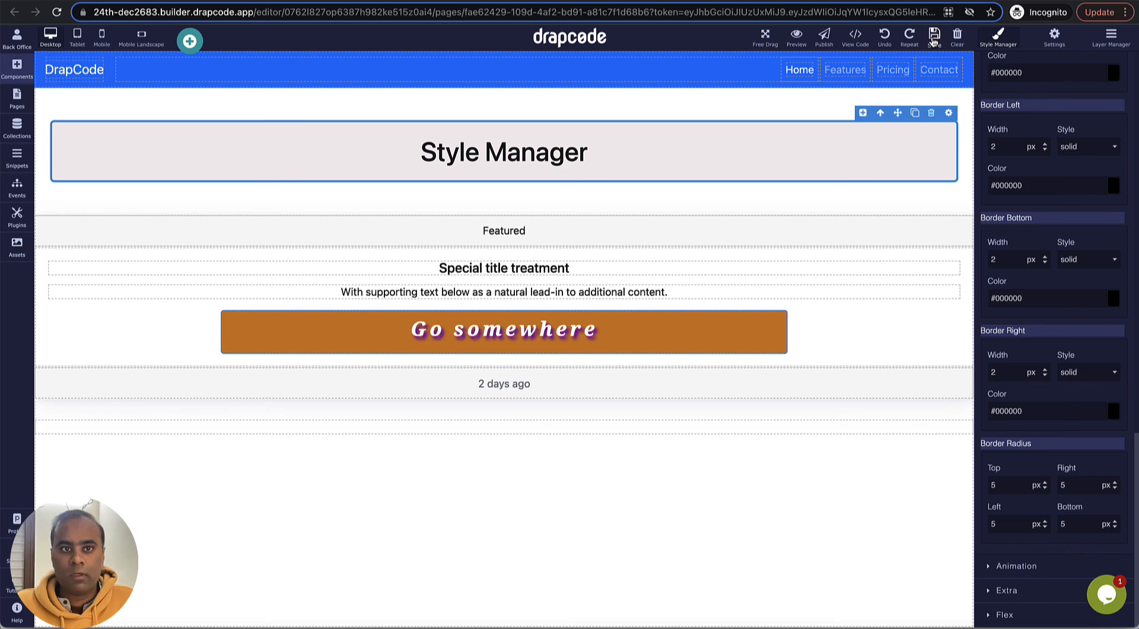
click(796, 36)
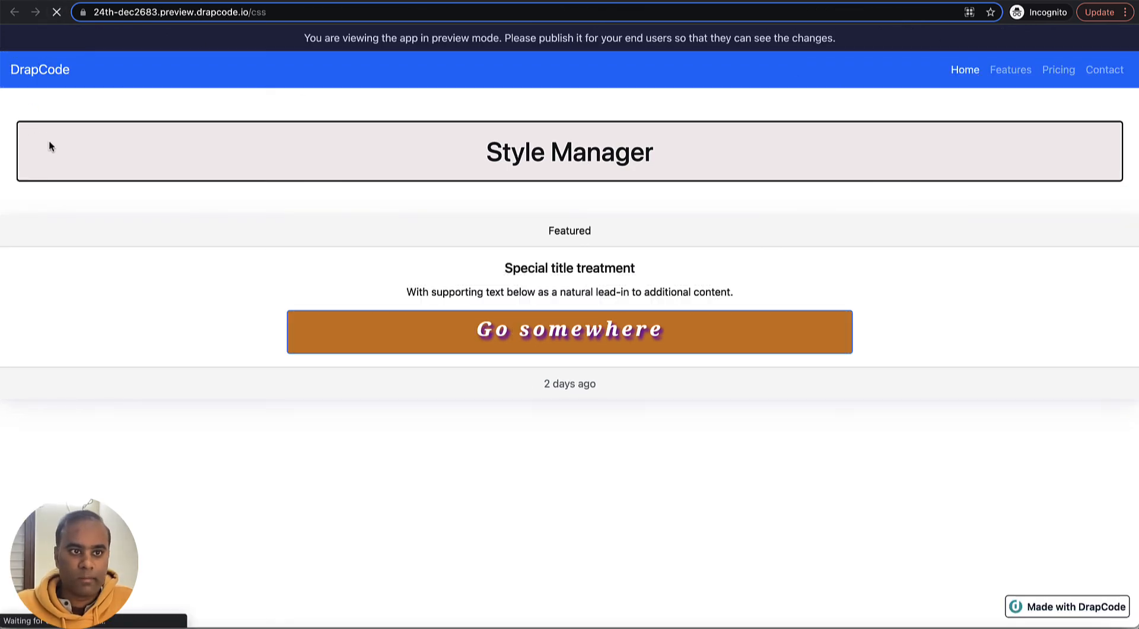
key(ctrl+shift+Tab)
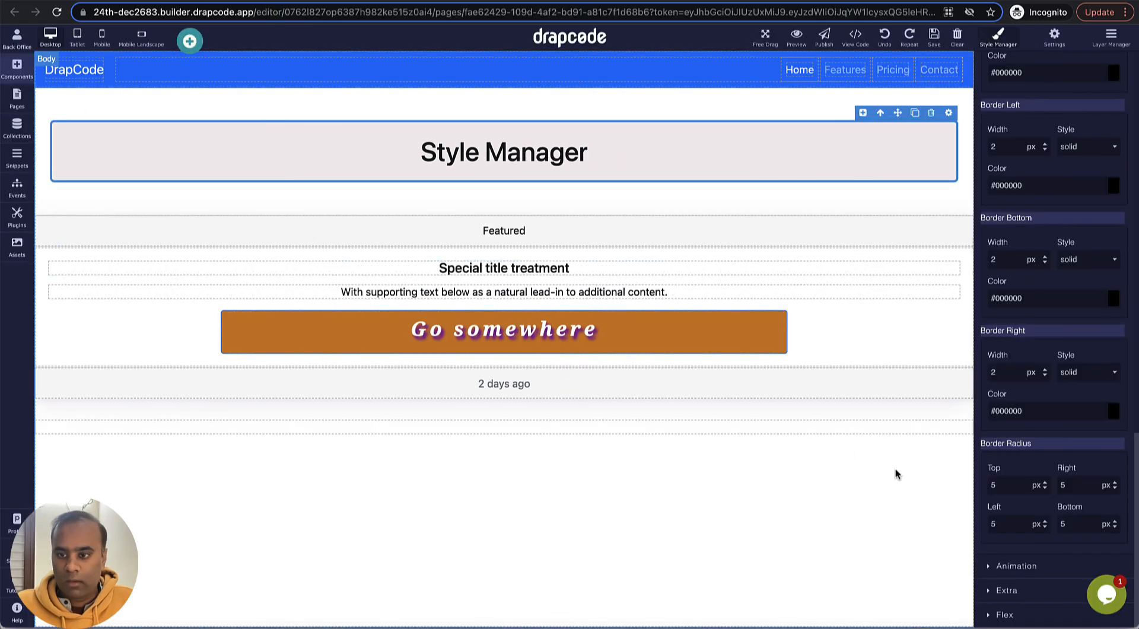
- Set the heading's border radius to 50 px on all four corners and reload the page preview to check it
click(1007, 485)
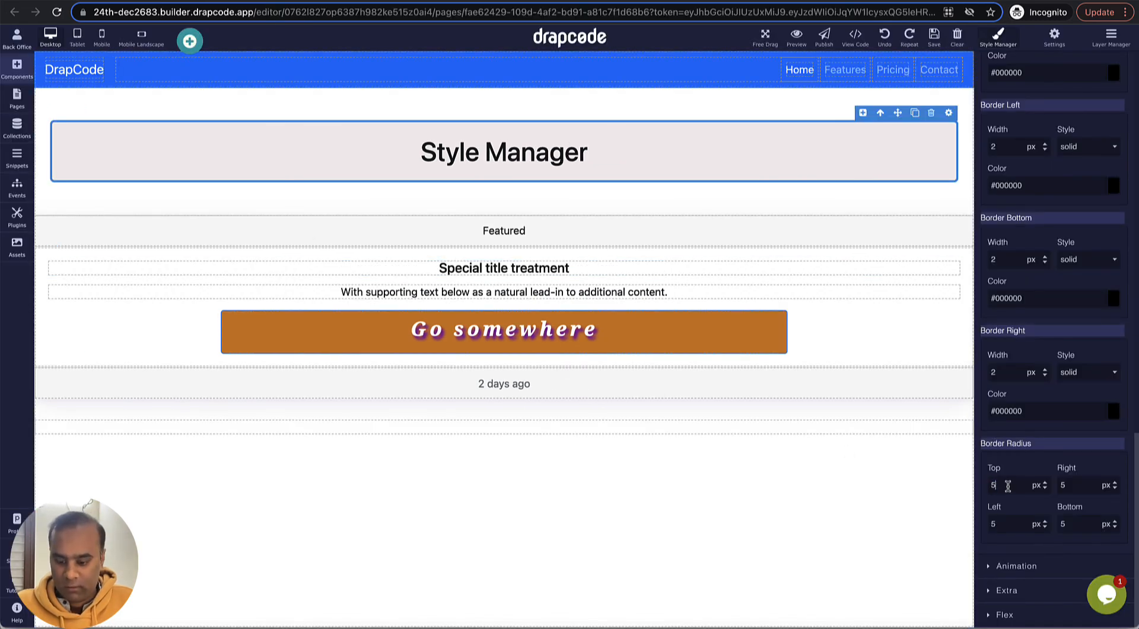
text(0)
click(1072, 486)
text(0)
click(1075, 521)
text(0)
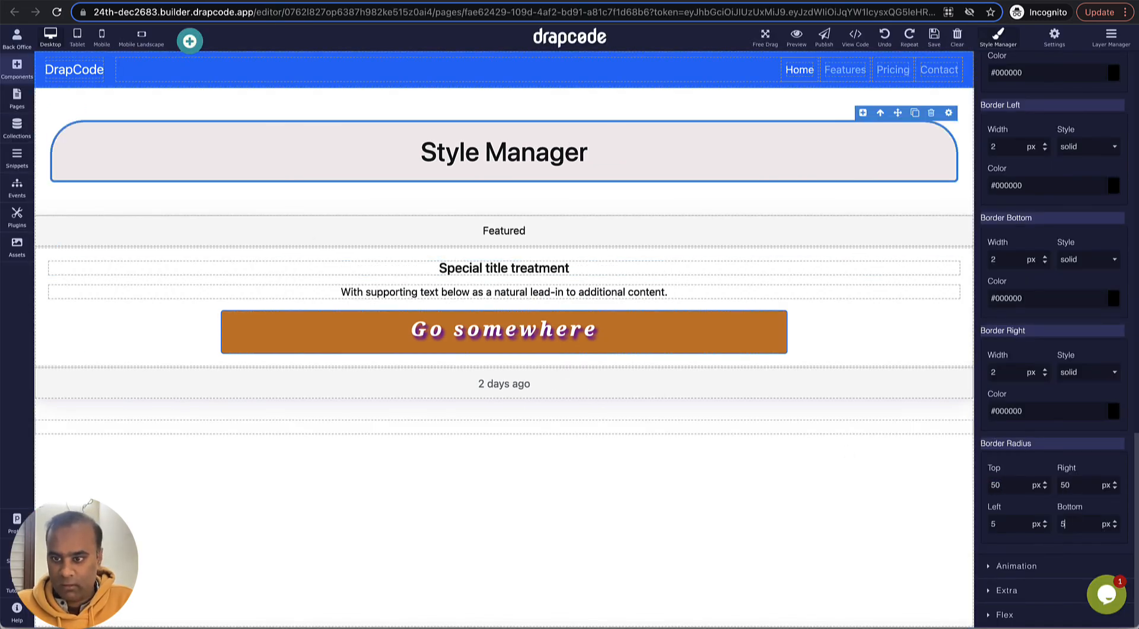
click(1006, 525)
text(0)
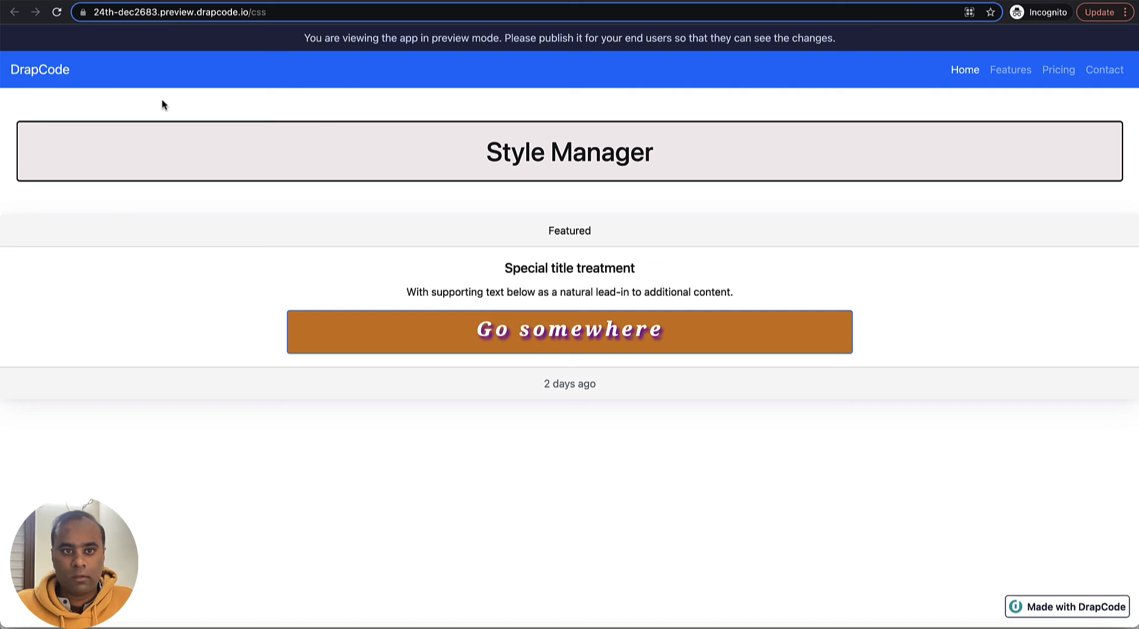
click(57, 13)
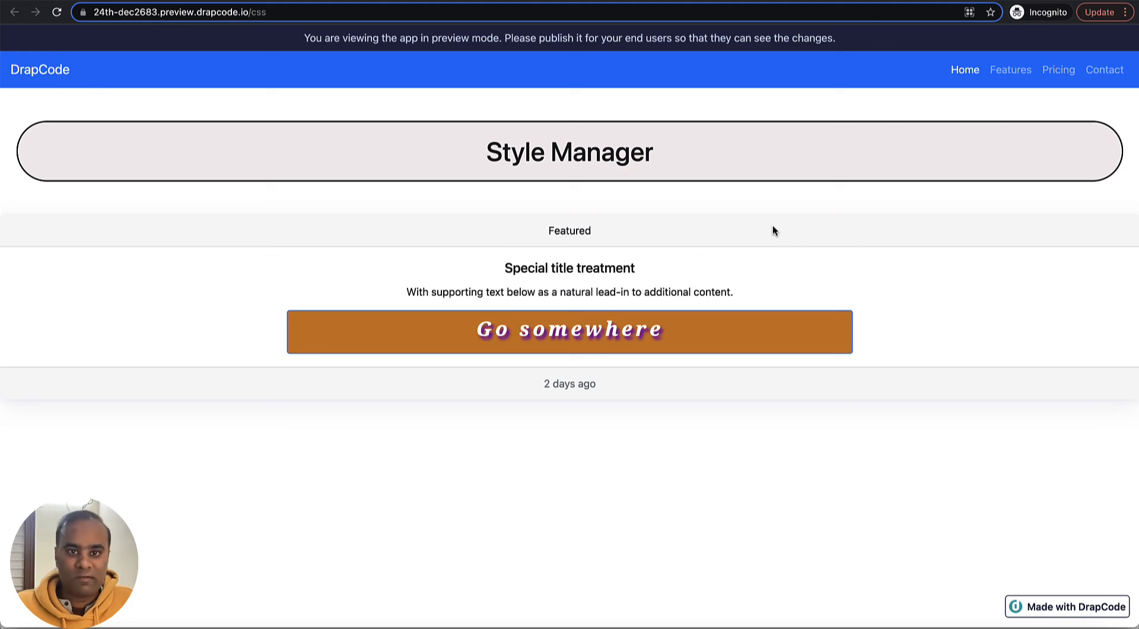
- Give the heading in the page editor a Bounce animation with a duration of 2 s
key(ctrl+shift+Tab)
click(832, 169)
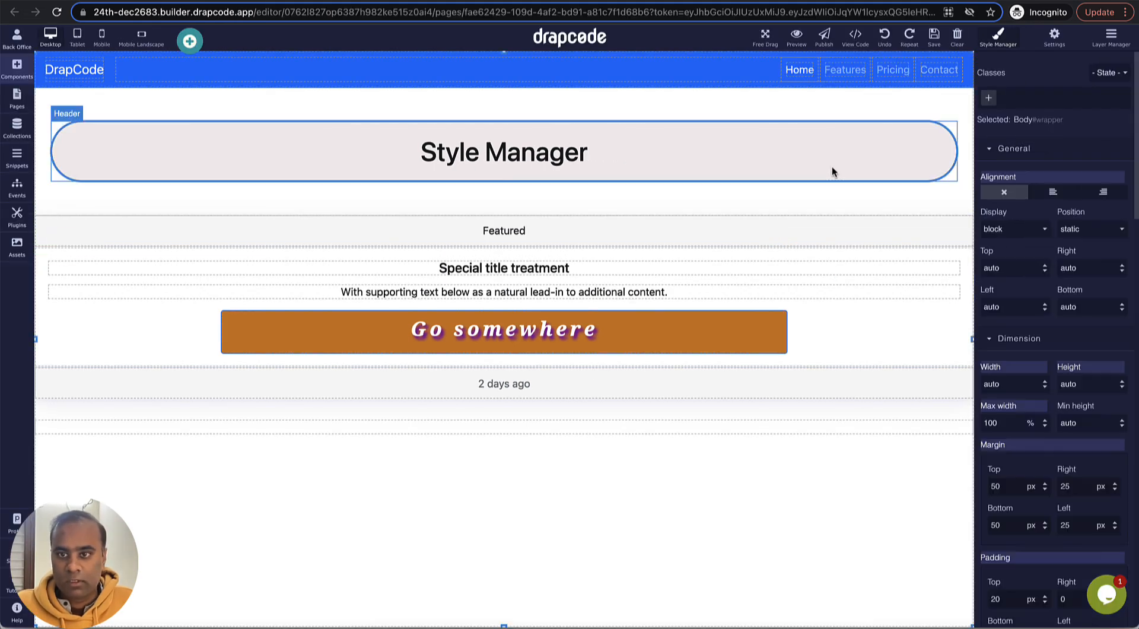
scroll(1037, 404, down, 10)
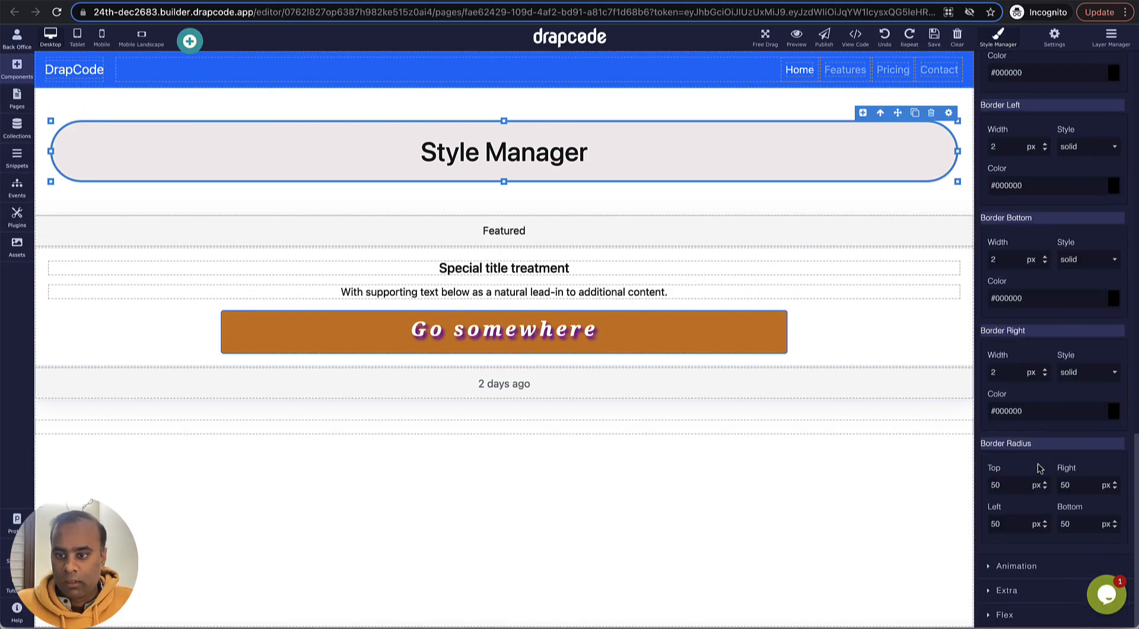
click(1033, 567)
scroll(1027, 534, down, 3)
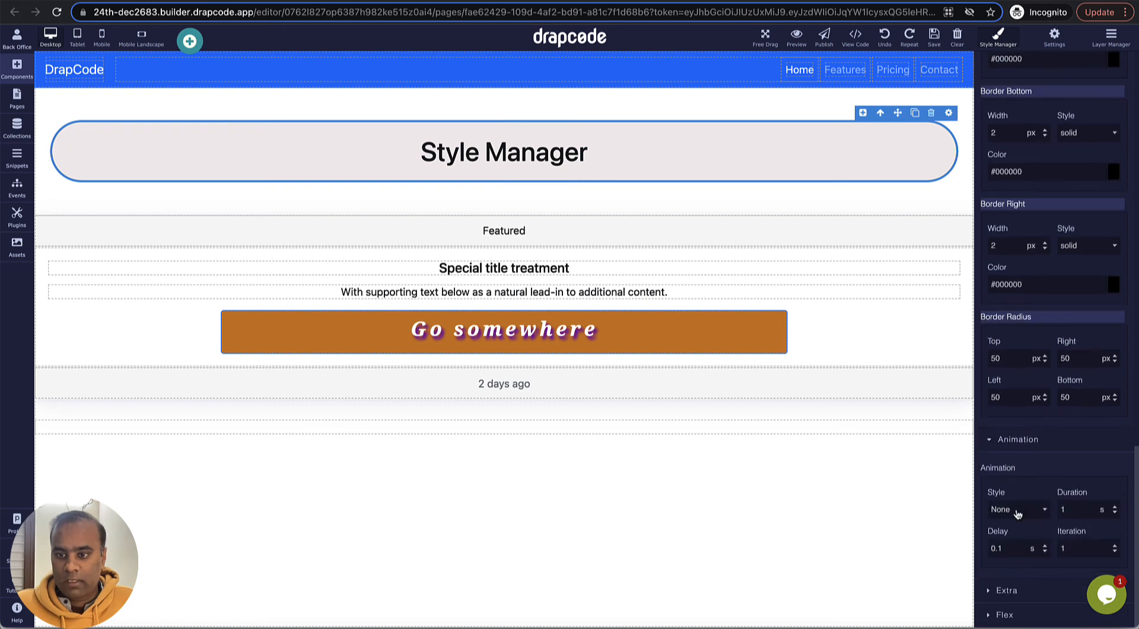
click(1018, 512)
click(1016, 522)
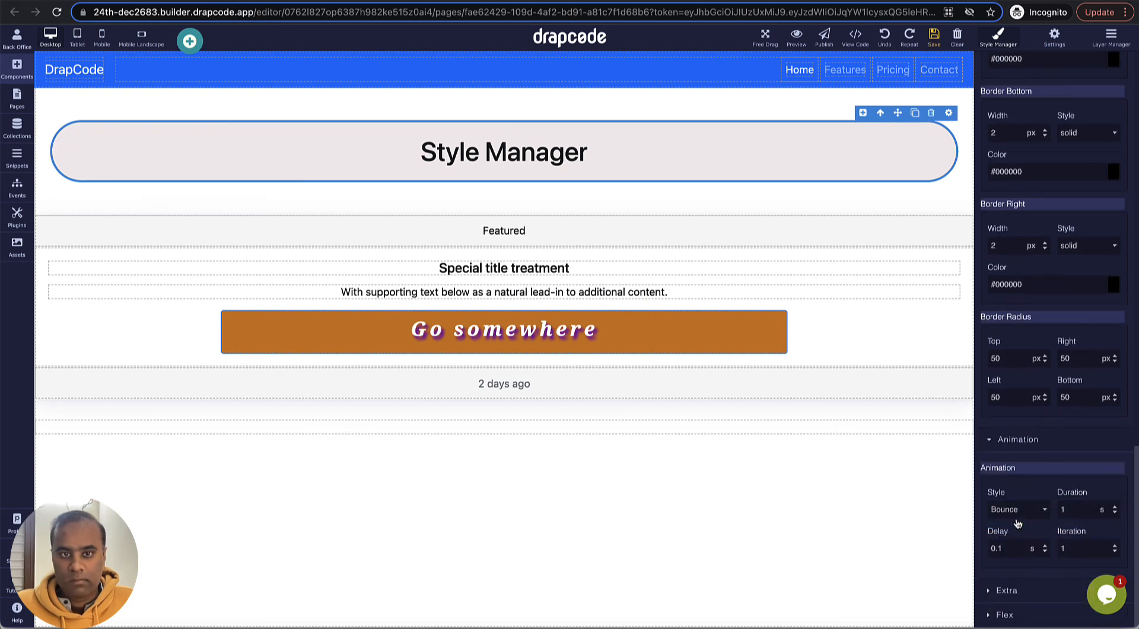
click(1082, 510)
double_click(1082, 513)
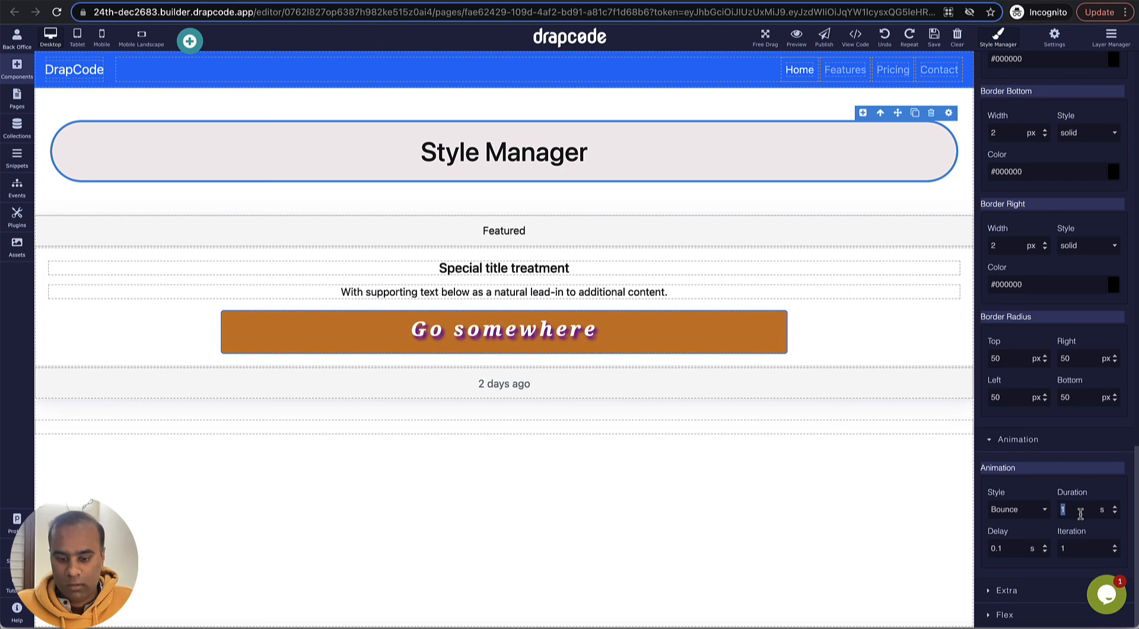
text(2)
- Try the Flash animation style on the heading and return it to Bounce
click(1020, 514)
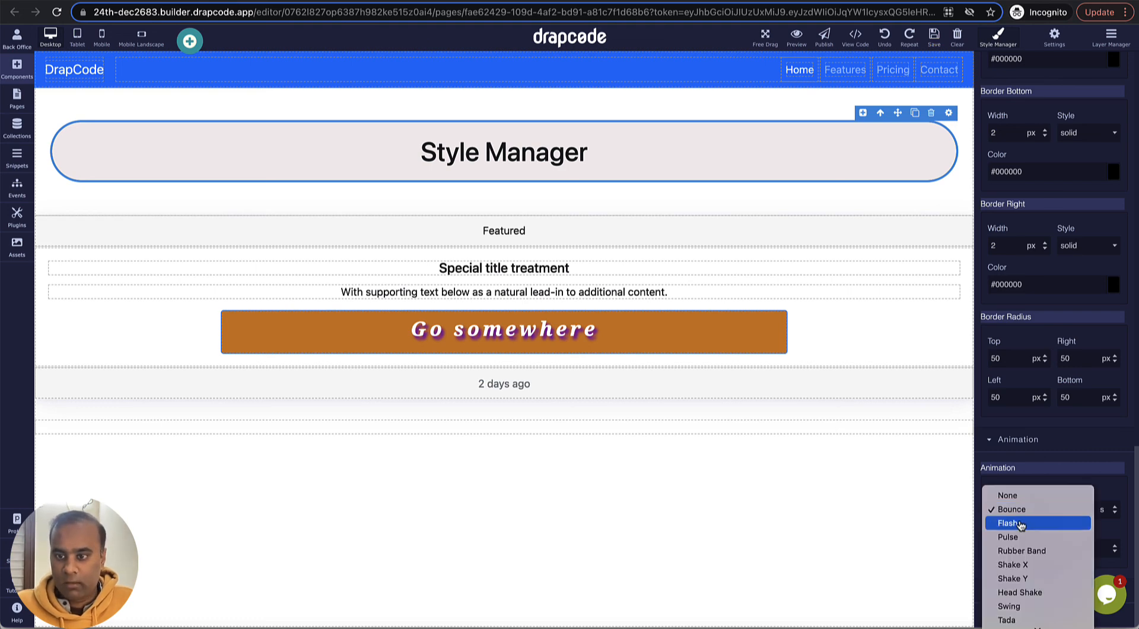
key(Escape)
click(1020, 511)
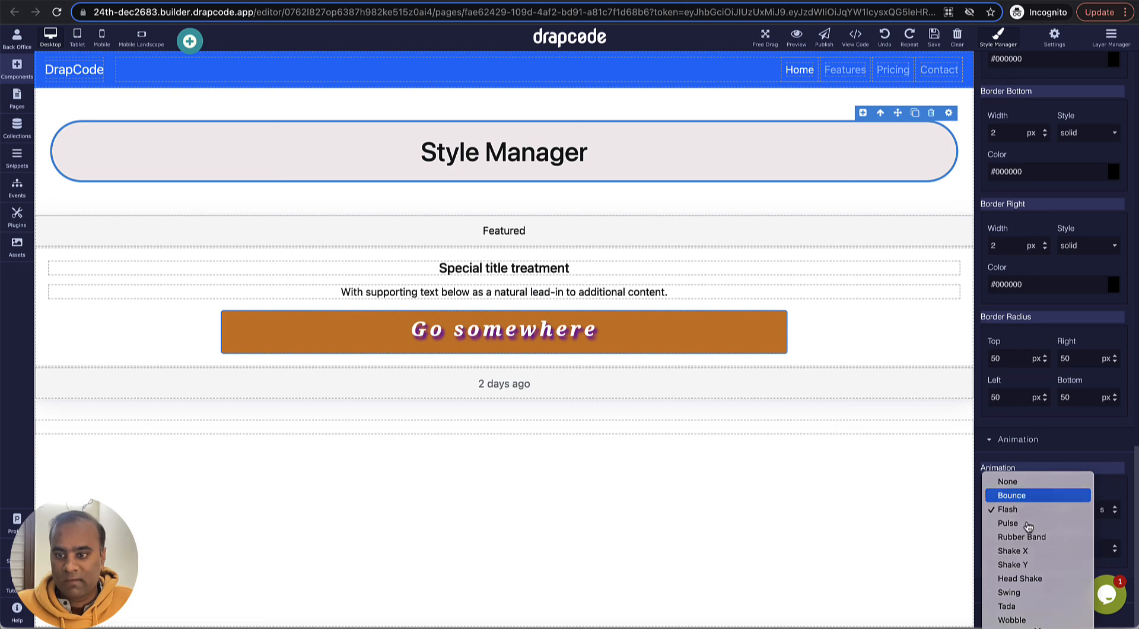
click(1025, 496)
- Set the heading's animation delay to 0.2 s, save the page and reload the preview to check the animation
click(1018, 547)
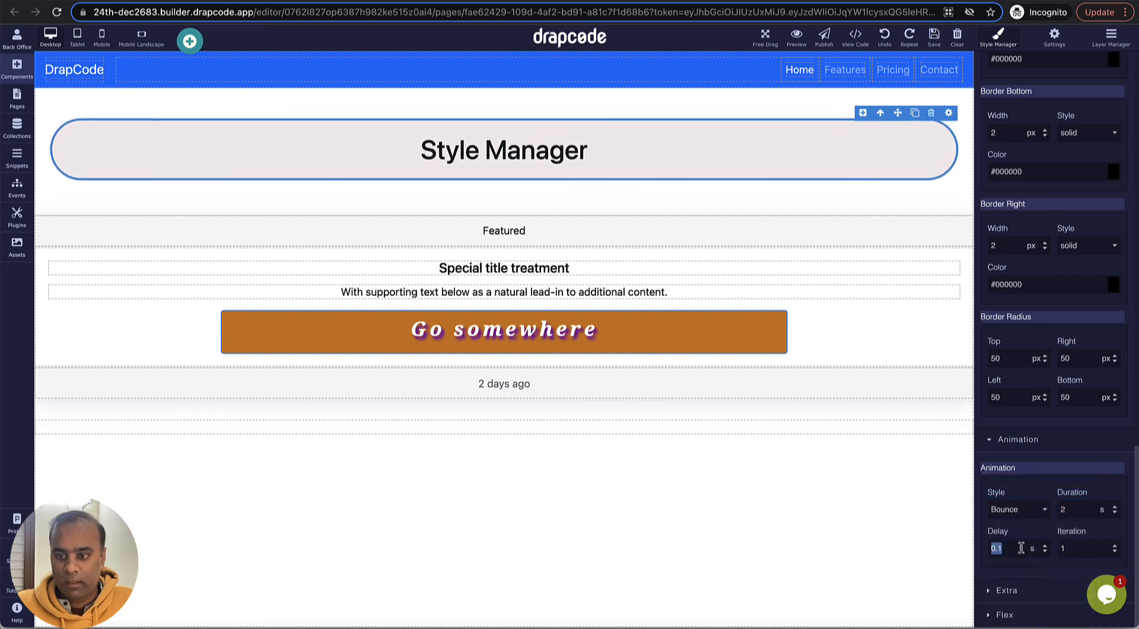
key(BackSpace)
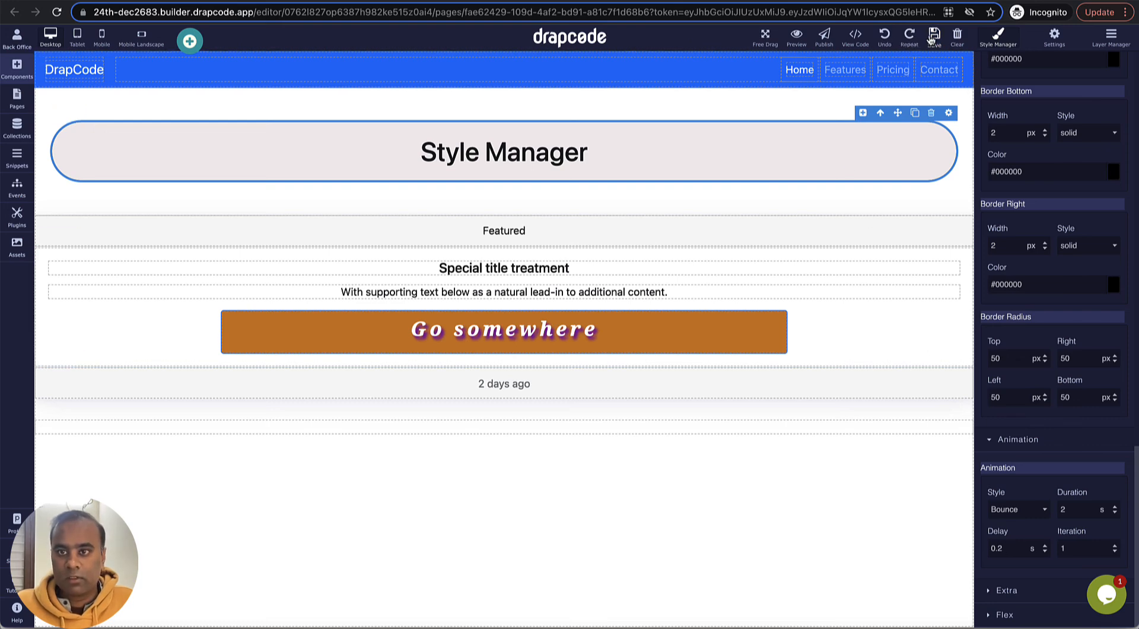
key(ctrl+Tab)
click(56, 11)
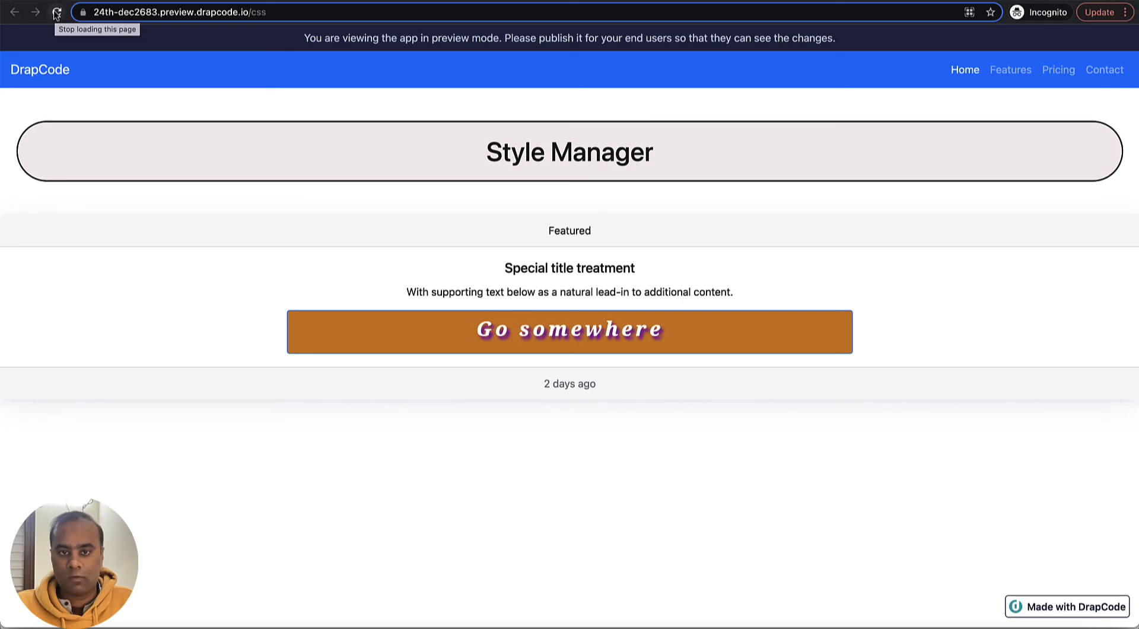
key(ctrl+shift+Tab)
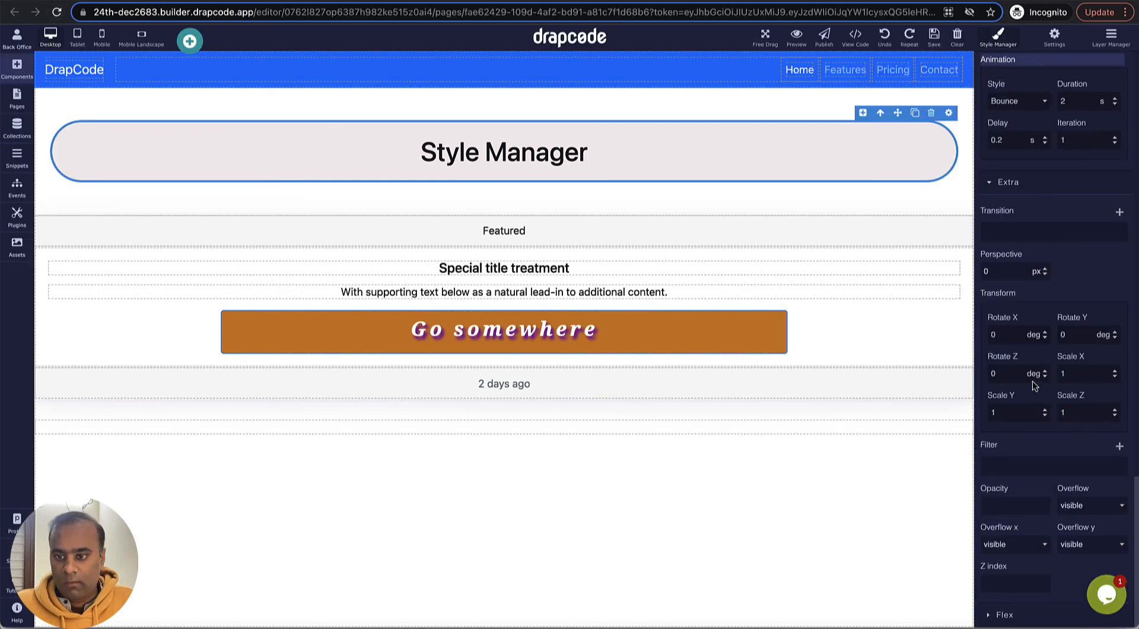